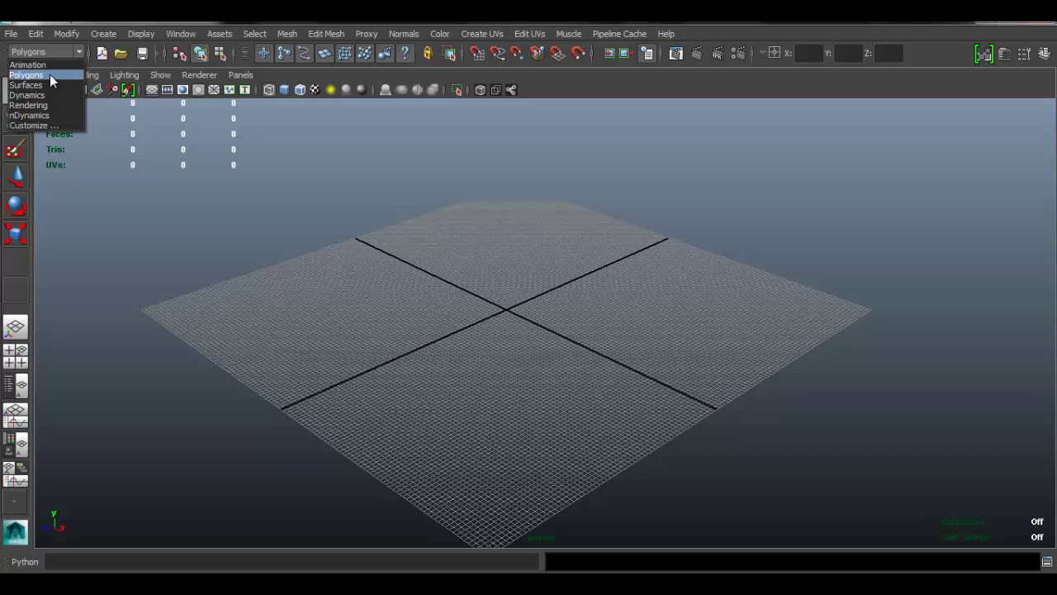
Step: Switch to the Polygons menu set and create a polygon cylinder at the grid centre
left_click(48, 76)
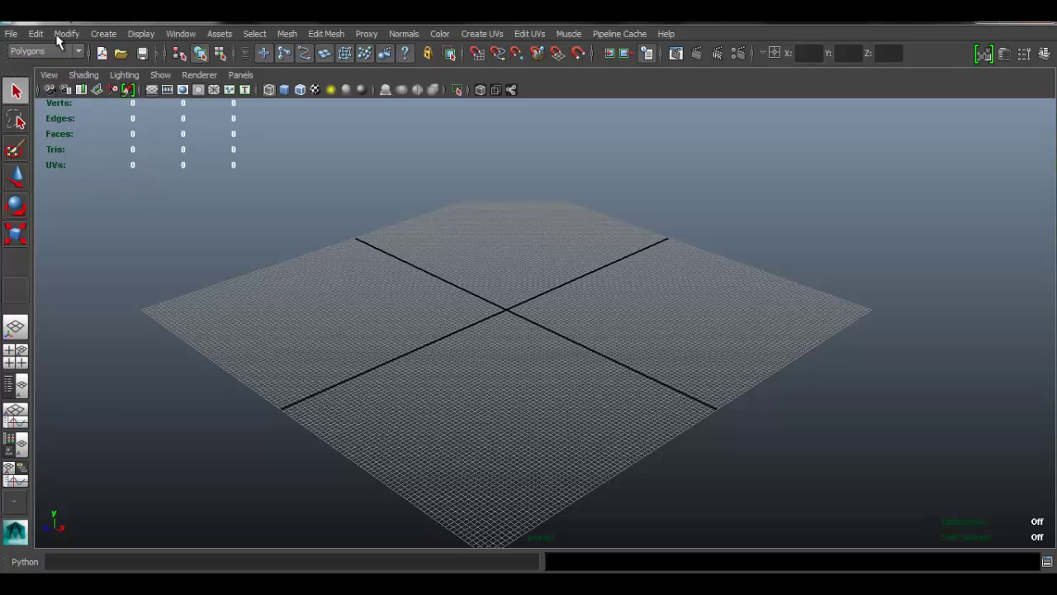
left_click(102, 34)
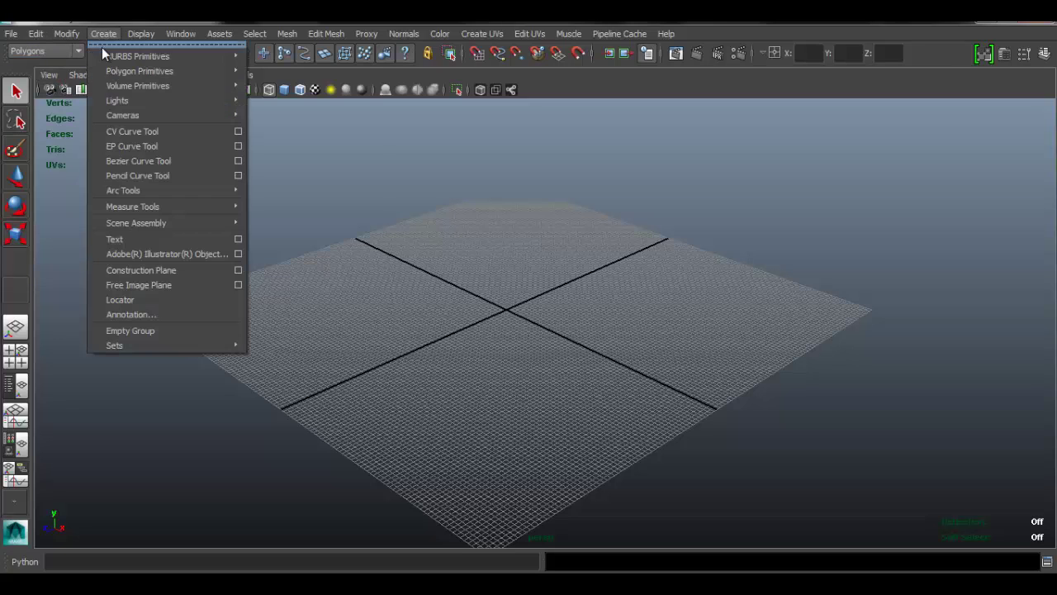
mouse_move(160, 73)
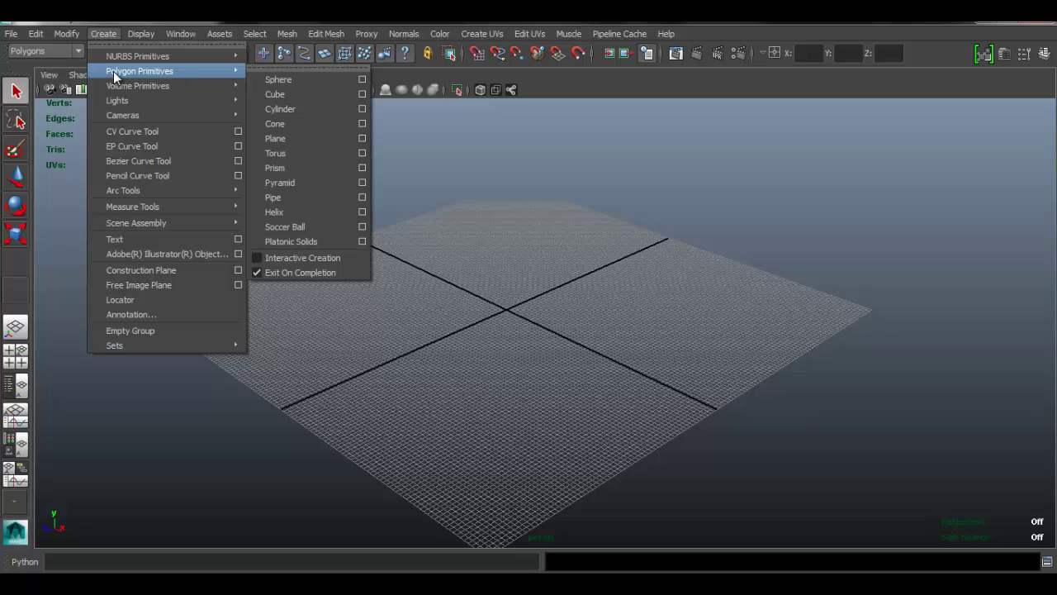
left_click(314, 109)
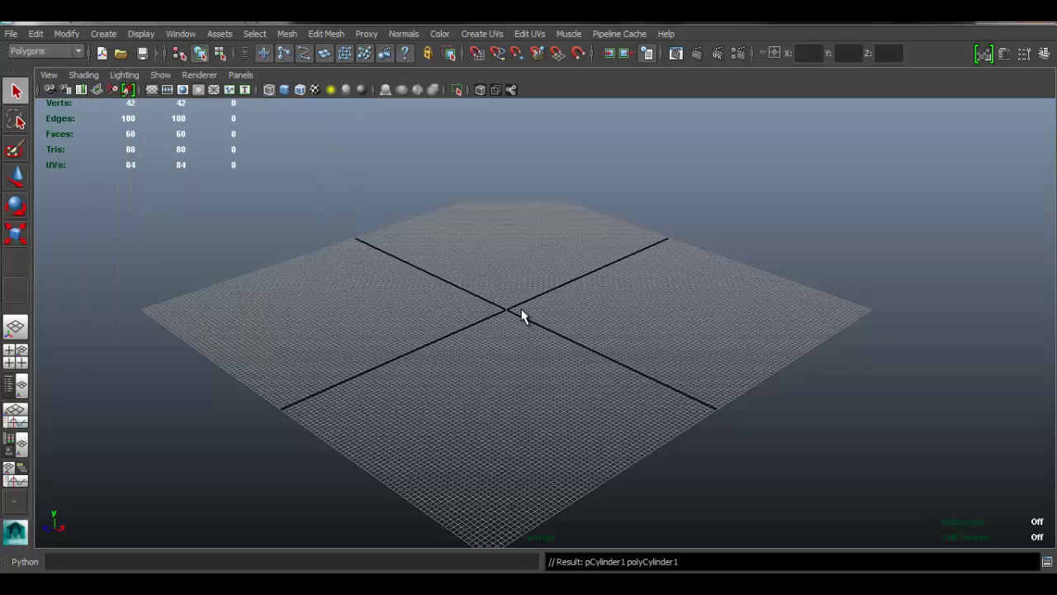
Step: Frame the new cylinder and scale it up uniformly to about 27.5 on all axes
key("f")
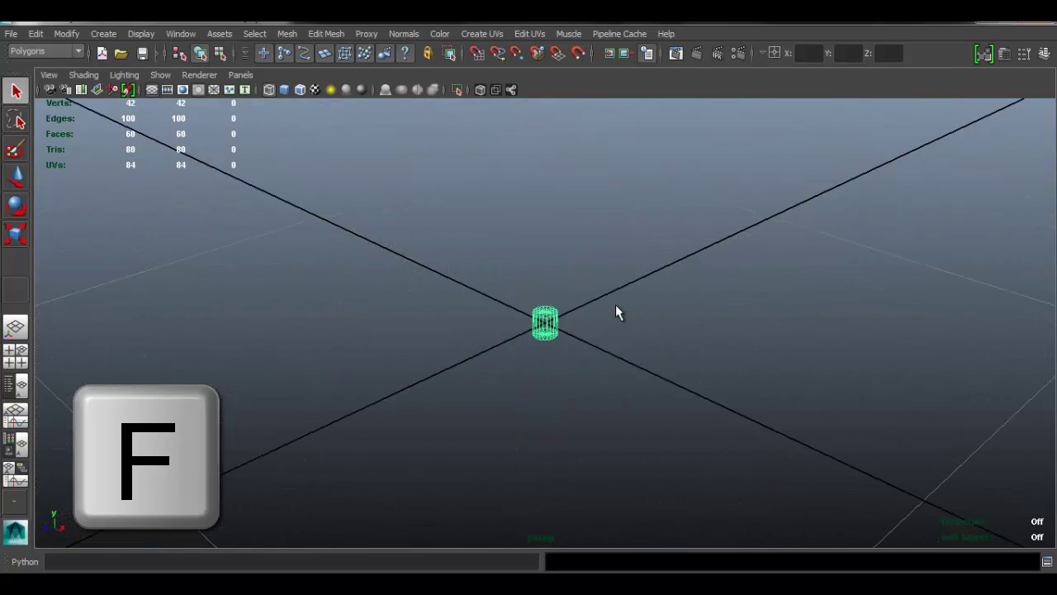
key("r")
left_click_drag(547, 324, 760, 340)
middle_click_drag(652, 245, 597, 256, "alt")
left_click_drag(599, 257, 603, 261, "alt")
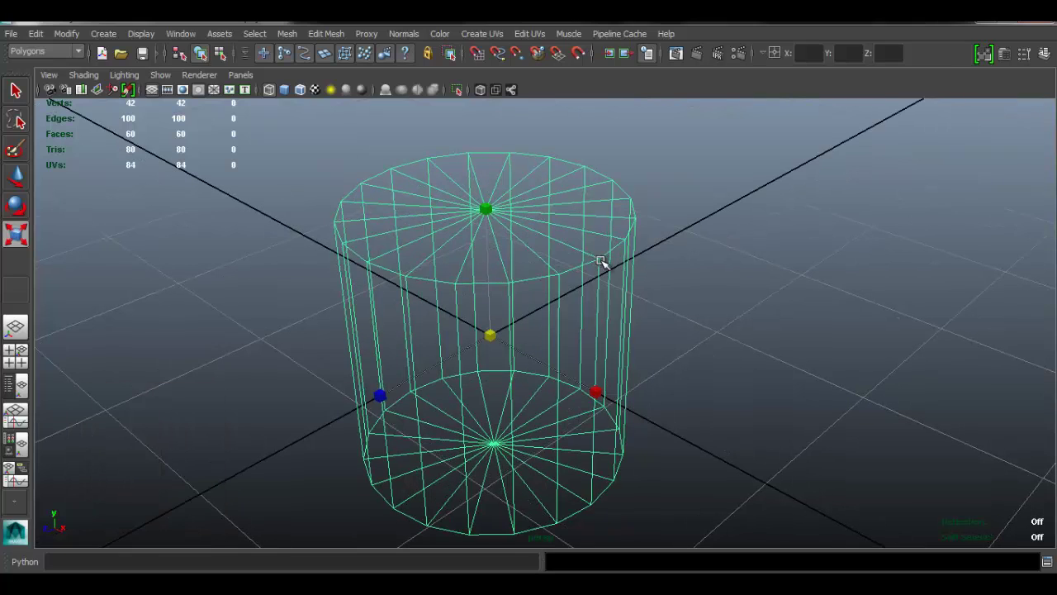
Step: Display the cylinder in shaded mode instead of wireframe
key("5")
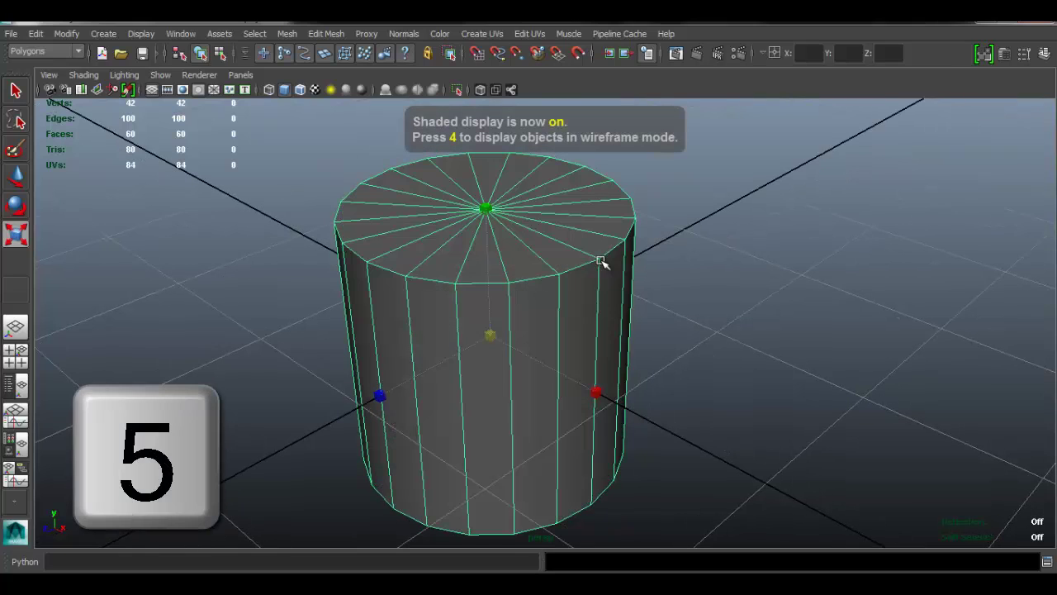
mouse_move(623, 286)
middle_mouse_down("alt")
mouse_move(620, 245)
mouse_move(622, 278)
middle_mouse_up("alt")
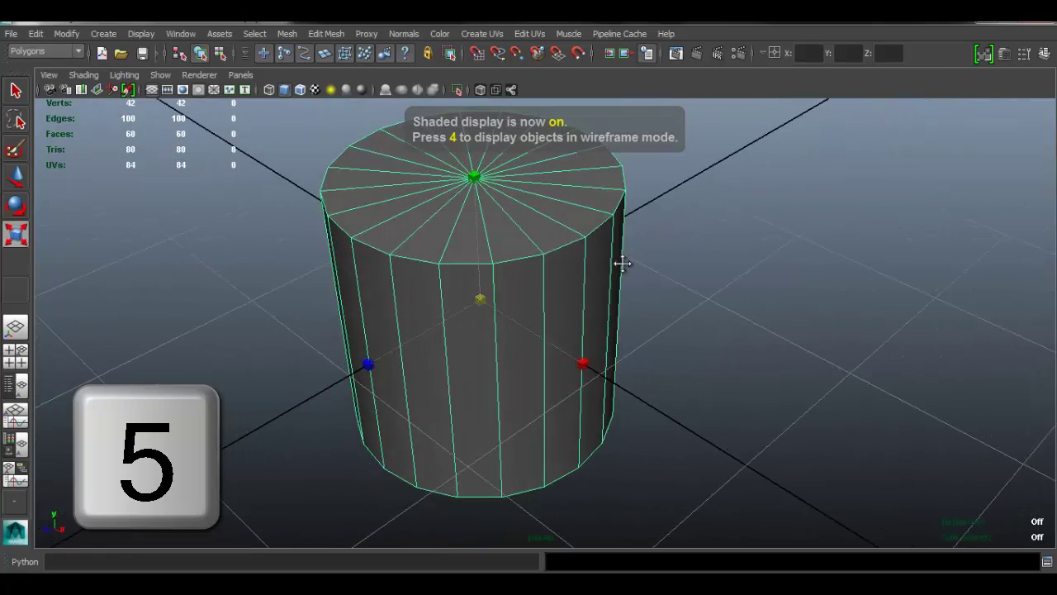
left_click_drag(546, 291, 554, 322, "alt")
middle_click_drag(578, 247, 579, 263, "alt")
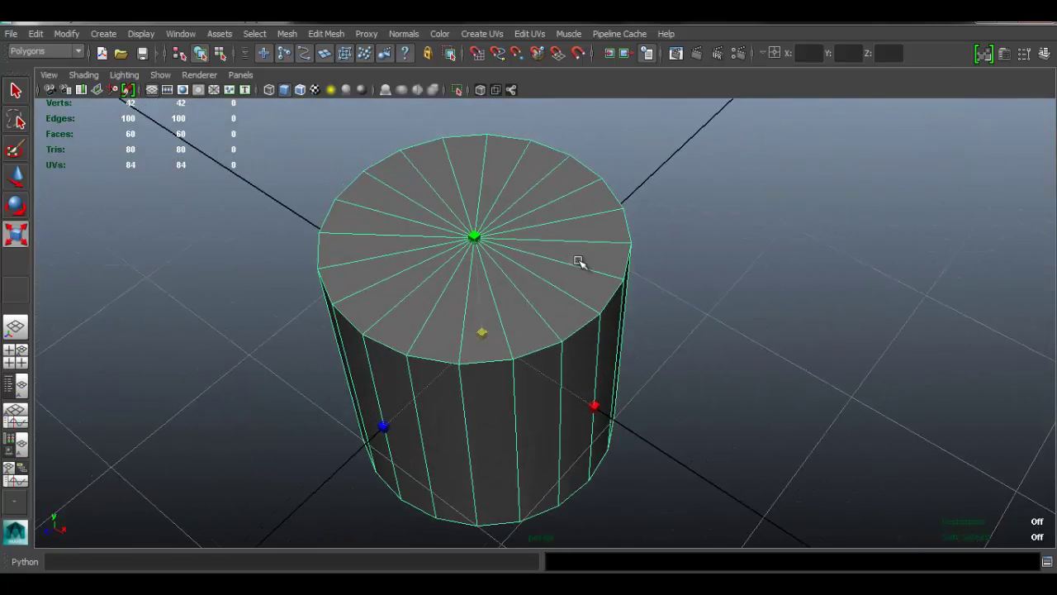
mouse_move(578, 261)
left_mouse_down("alt")
mouse_move(639, 276)
mouse_move(594, 279)
mouse_move(589, 250)
left_mouse_up("alt")
middle_click_drag(590, 251, 547, 253, "alt")
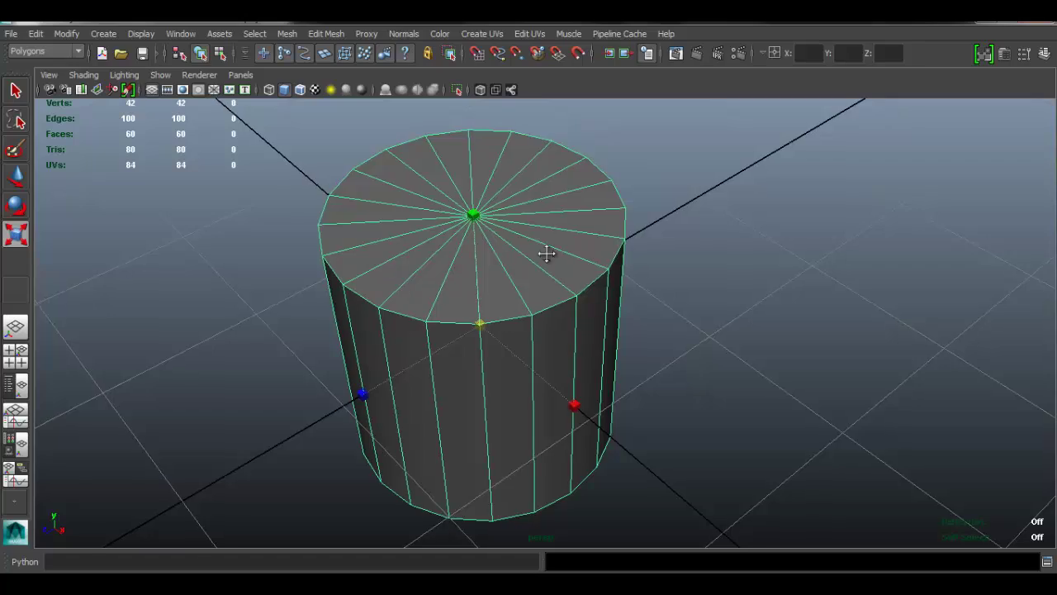
left_click_drag(546, 254, 595, 247, "alt")
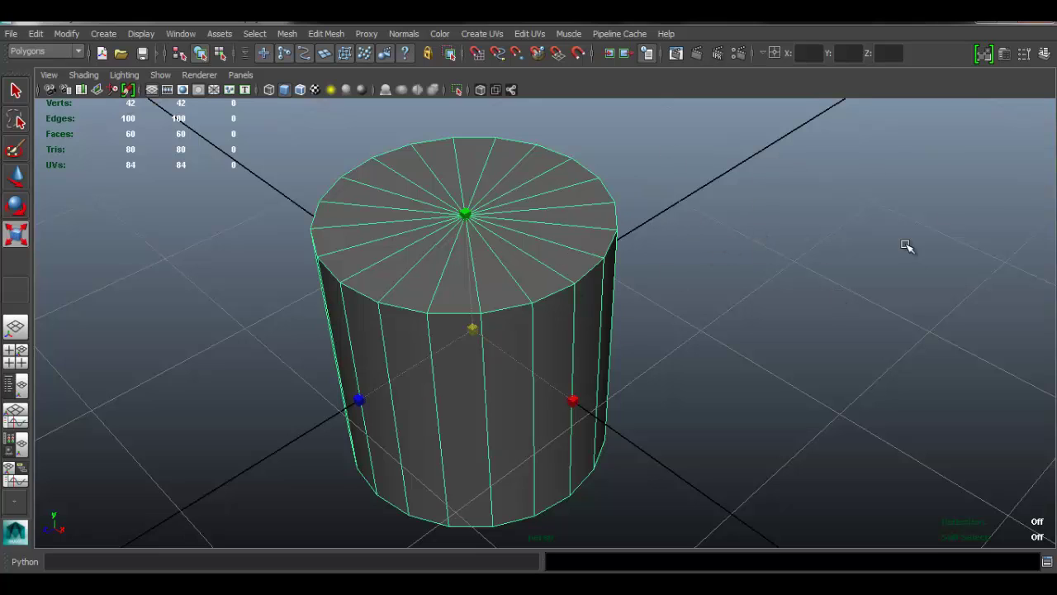
left_click_drag(694, 245, 697, 258, "alt")
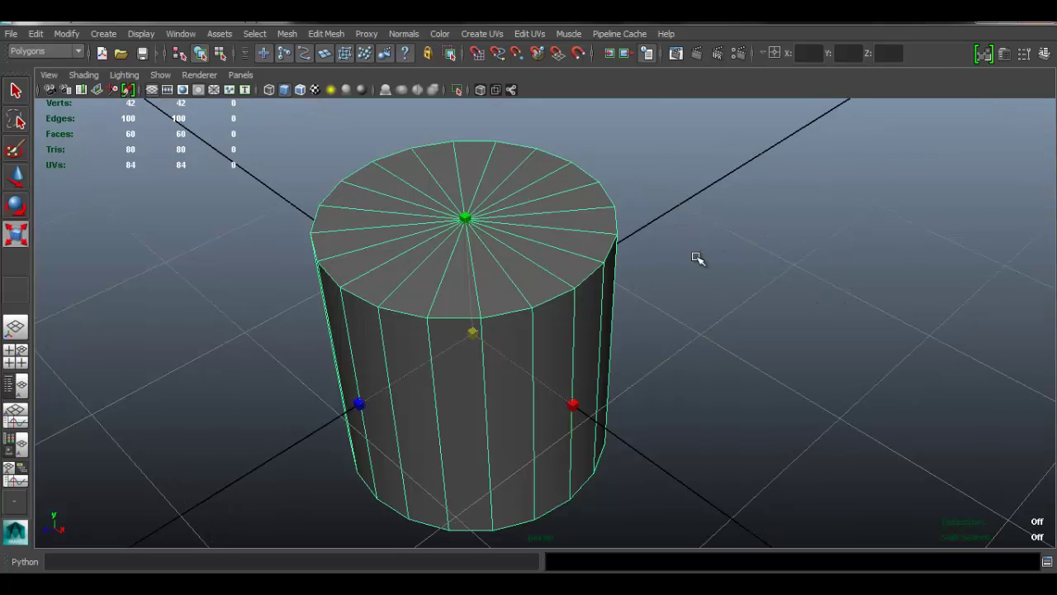
Step: Set the cylinder's Subdivisions Axis to 49 in its polyCylinder construction inputs
key("ctrl+a")
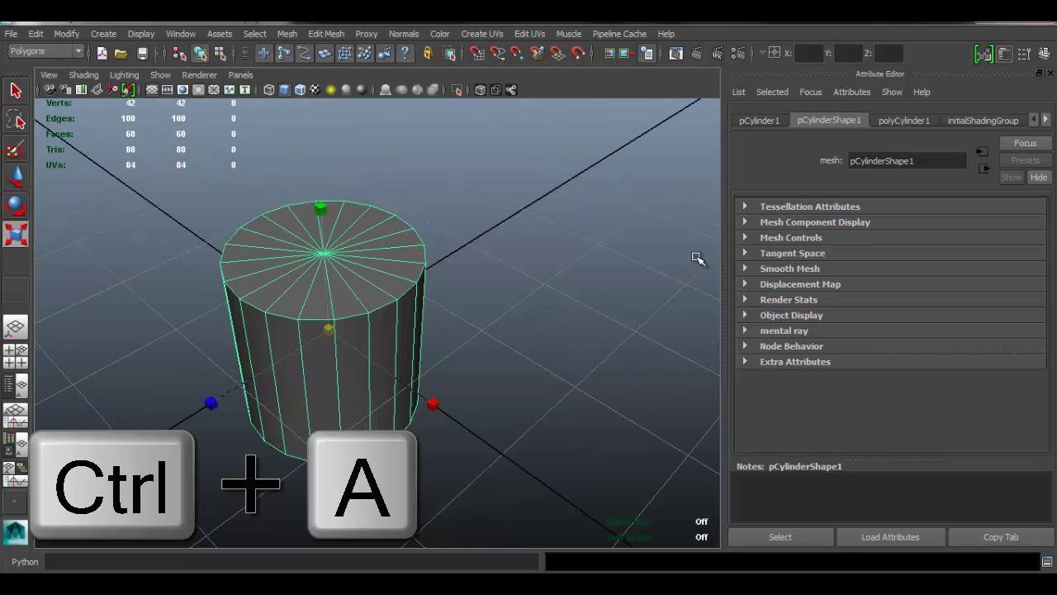
key("ctrl+a")
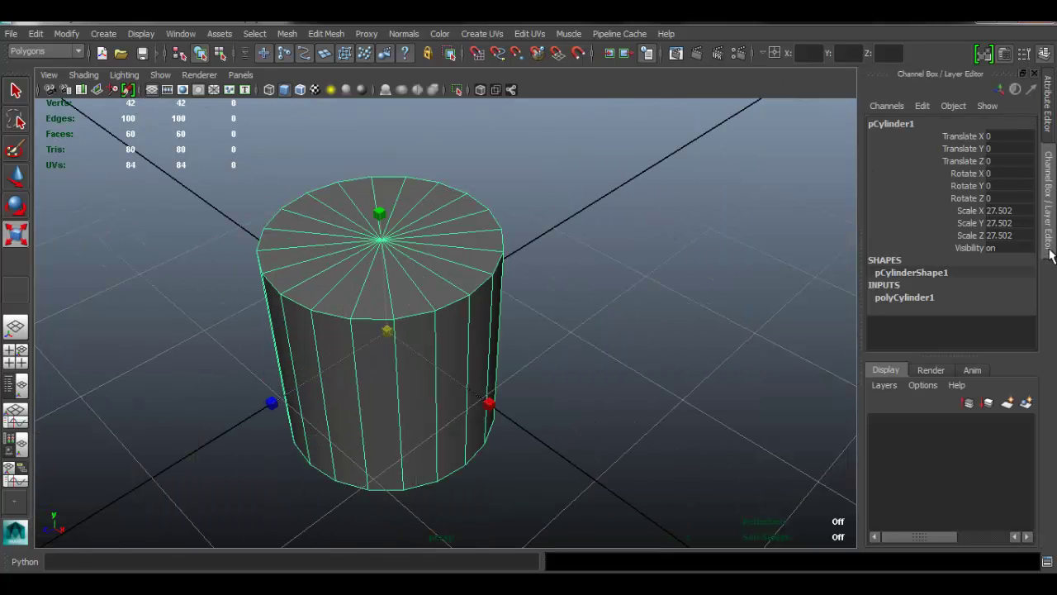
left_click(903, 299)
left_click_drag(1033, 246, 1034, 335)
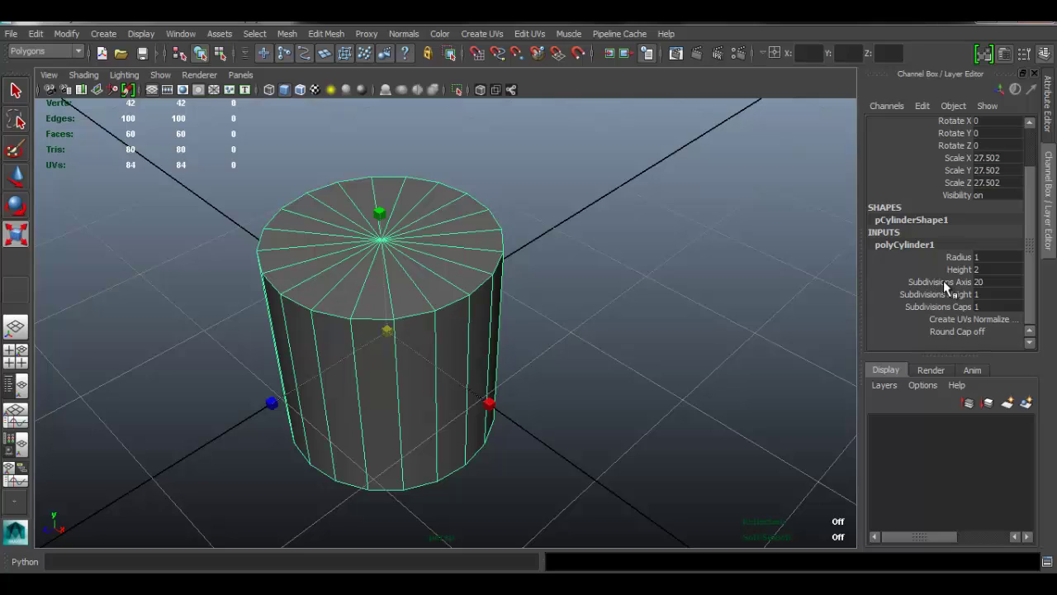
left_click(953, 282)
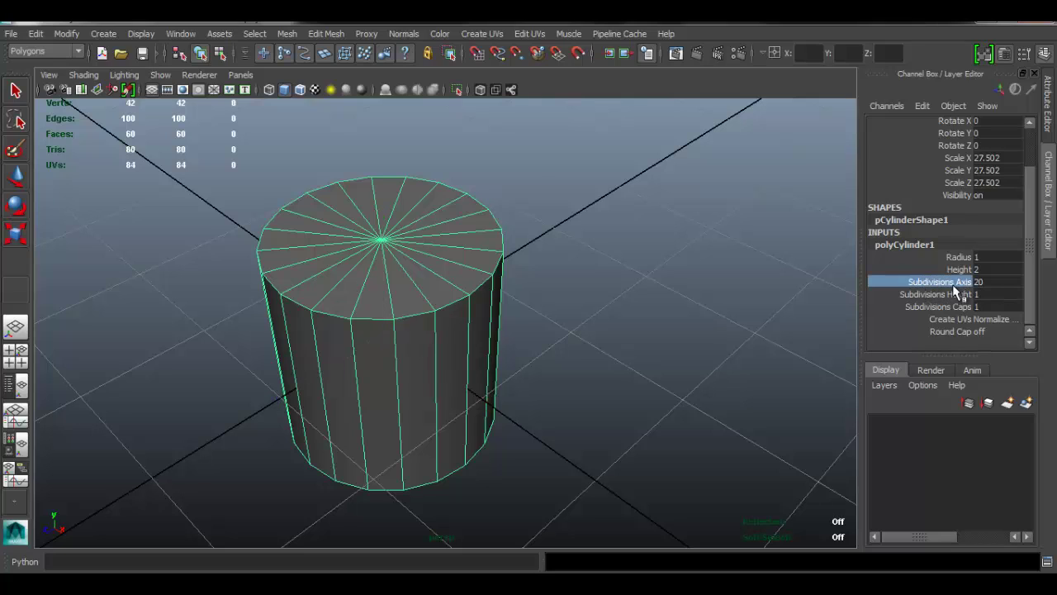
middle_click_drag(604, 278, 663, 267, "alt")
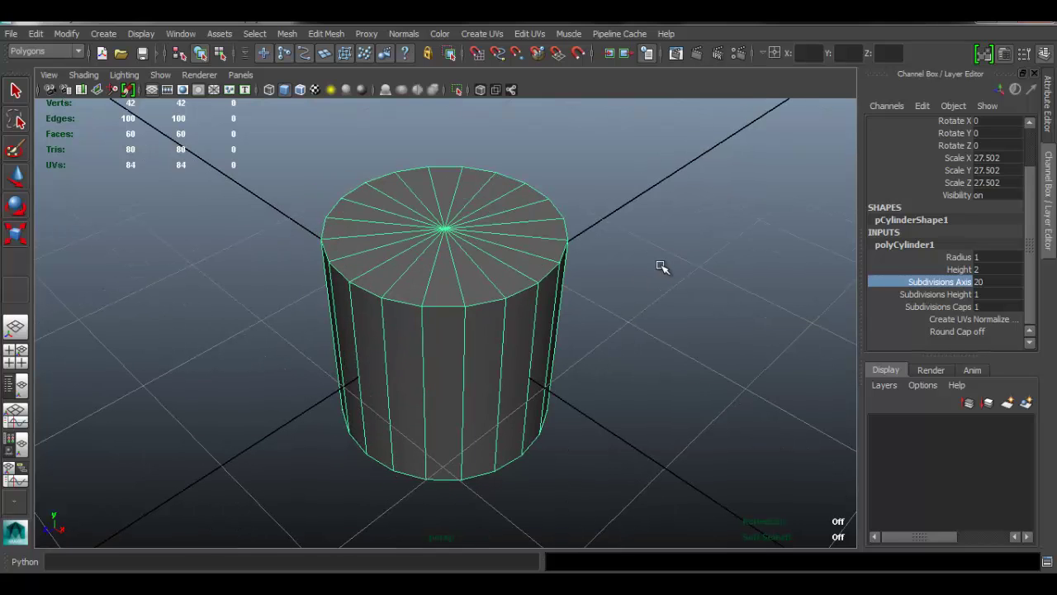
middle_click_drag(597, 276, 755, 300)
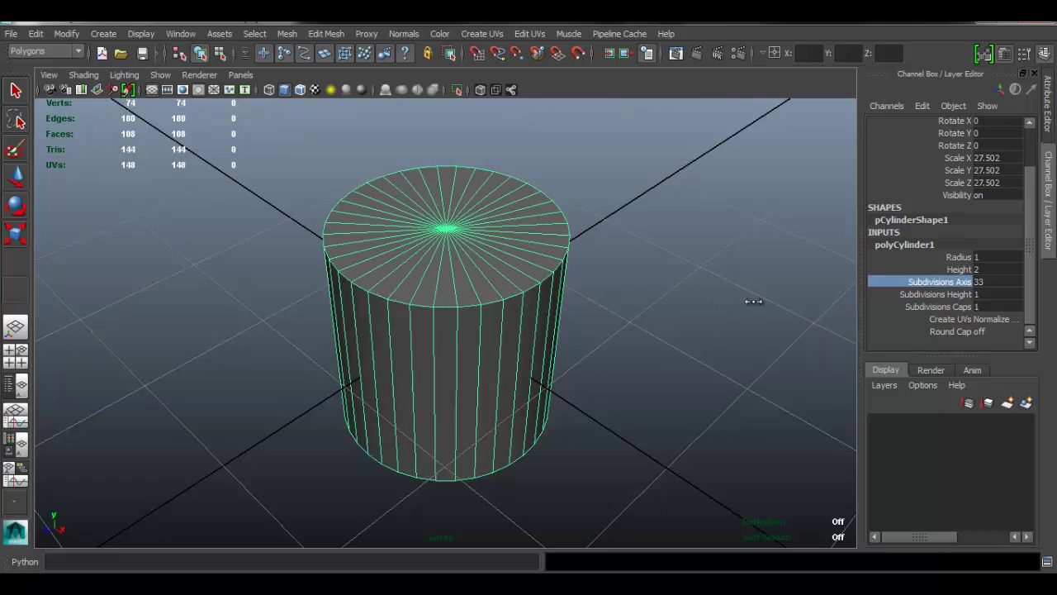
scroll(535, 273, "up", 1)
middle_click_drag(536, 272, 532, 312)
scroll(512, 256, "up", 4)
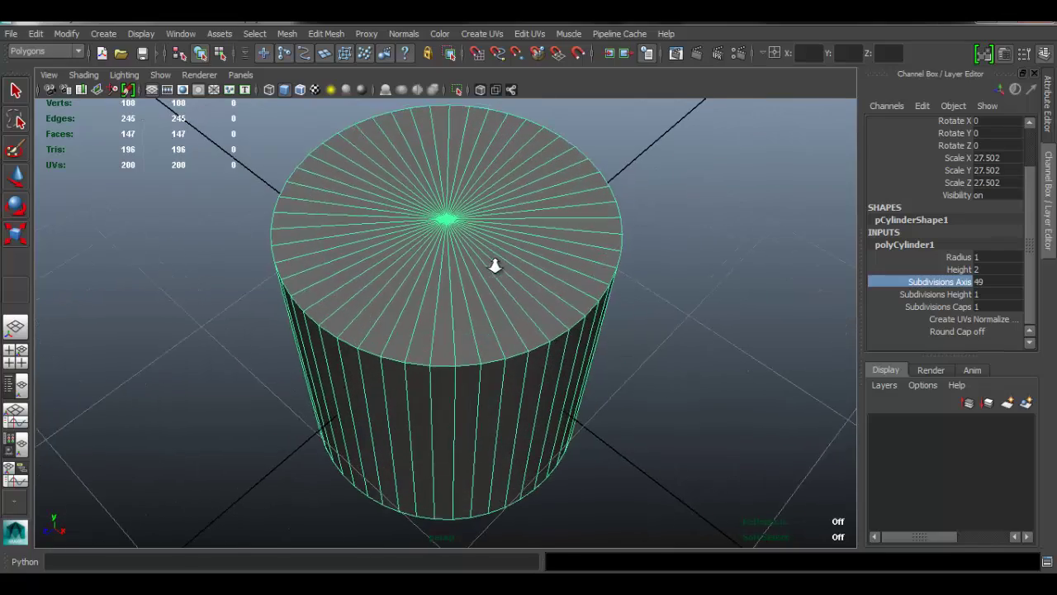
left_click_drag(560, 292, 553, 270, "alt")
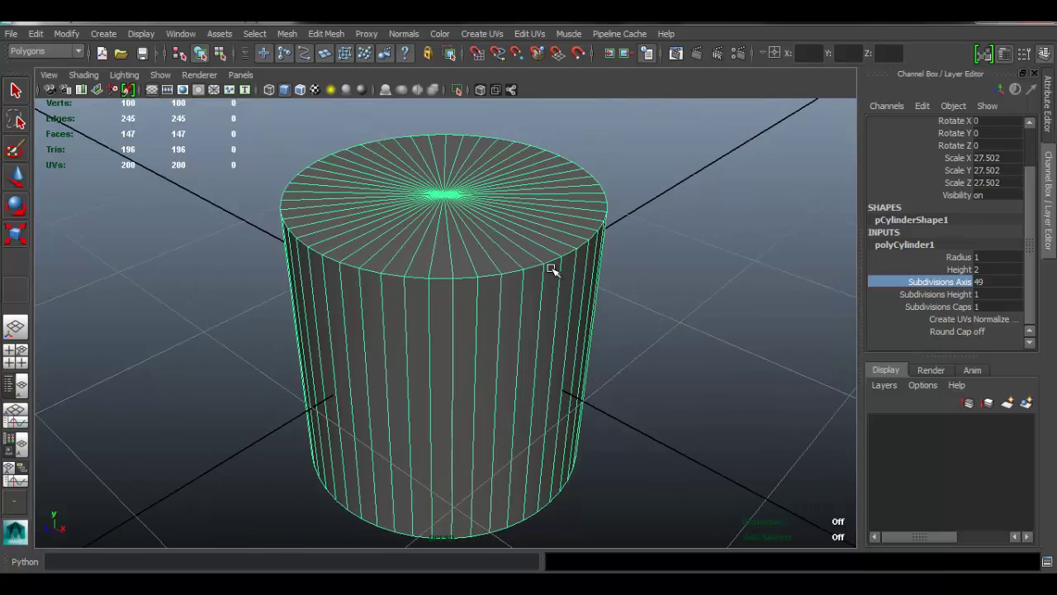
left_click(979, 282)
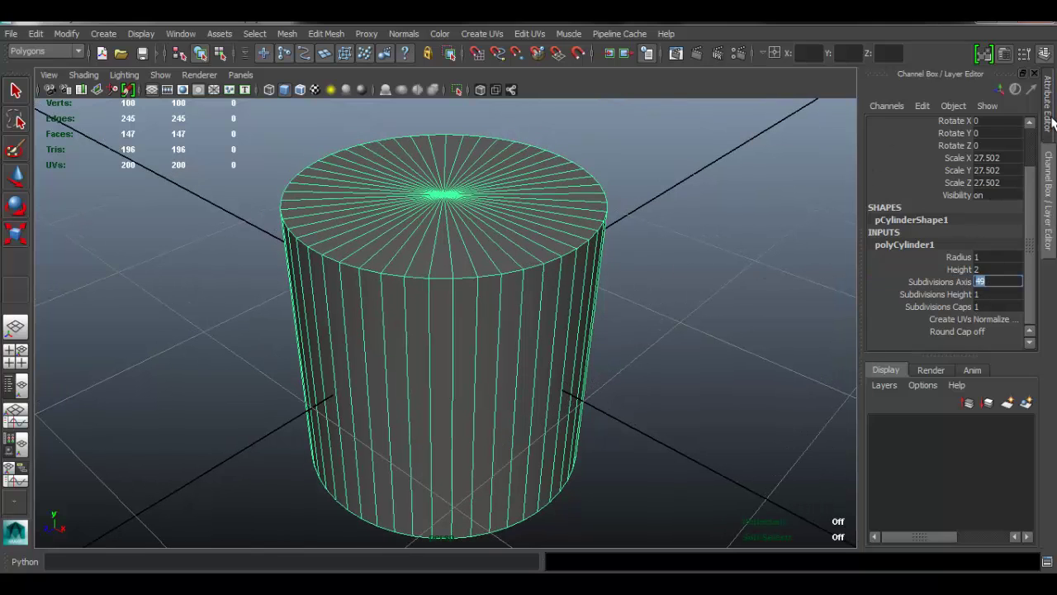
key("Return")
Step: Flatten the cylinder's mesh vertically into a thin round disc and clear the selection
left_click(714, 233)
left_click(523, 306)
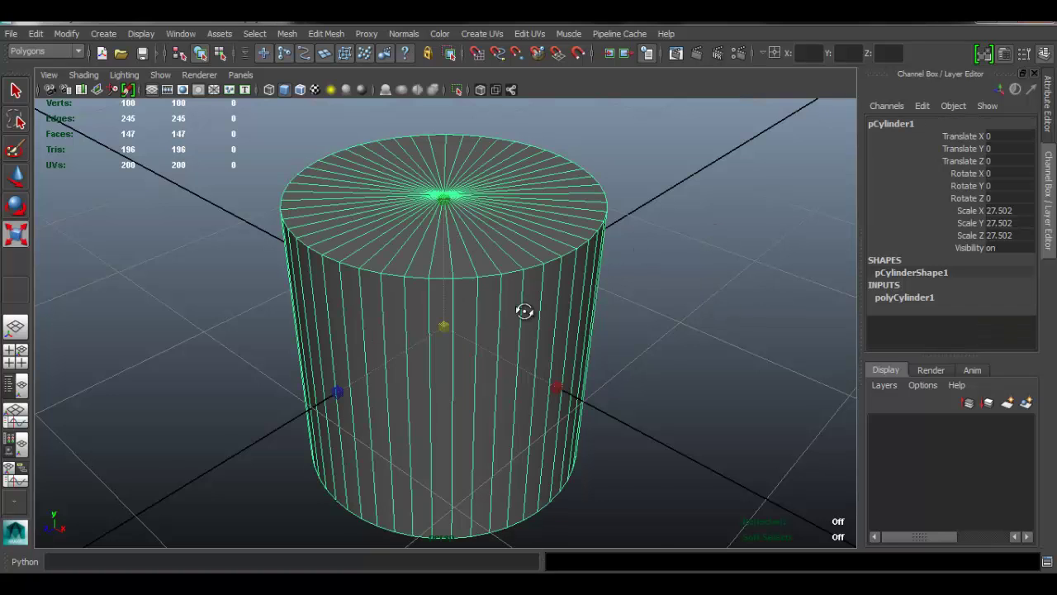
left_click_drag(524, 307, 469, 286, "alt")
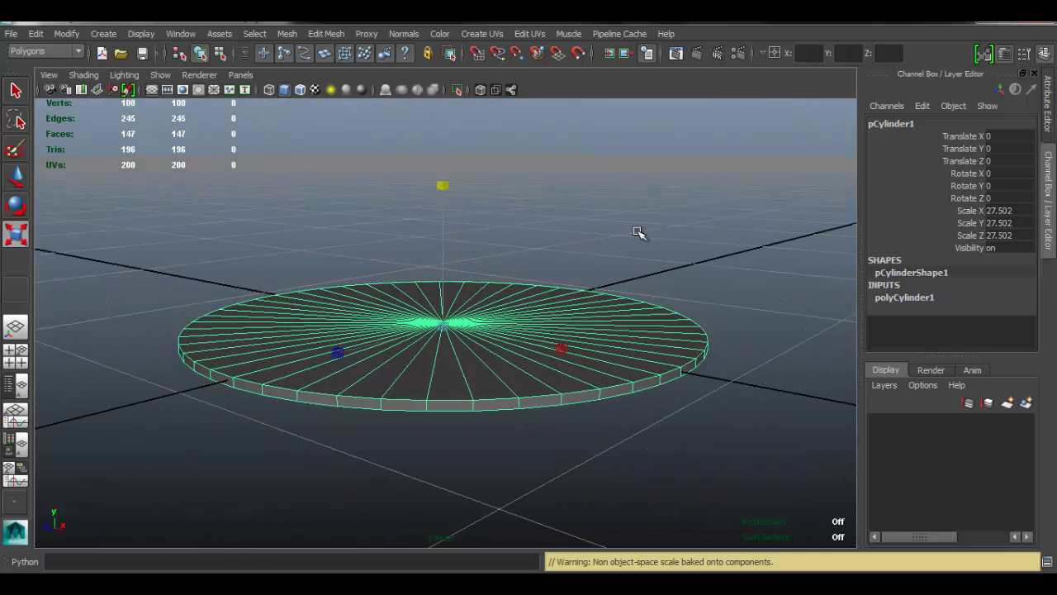
left_click(639, 233)
left_click_drag(674, 370, 682, 344, "alt")
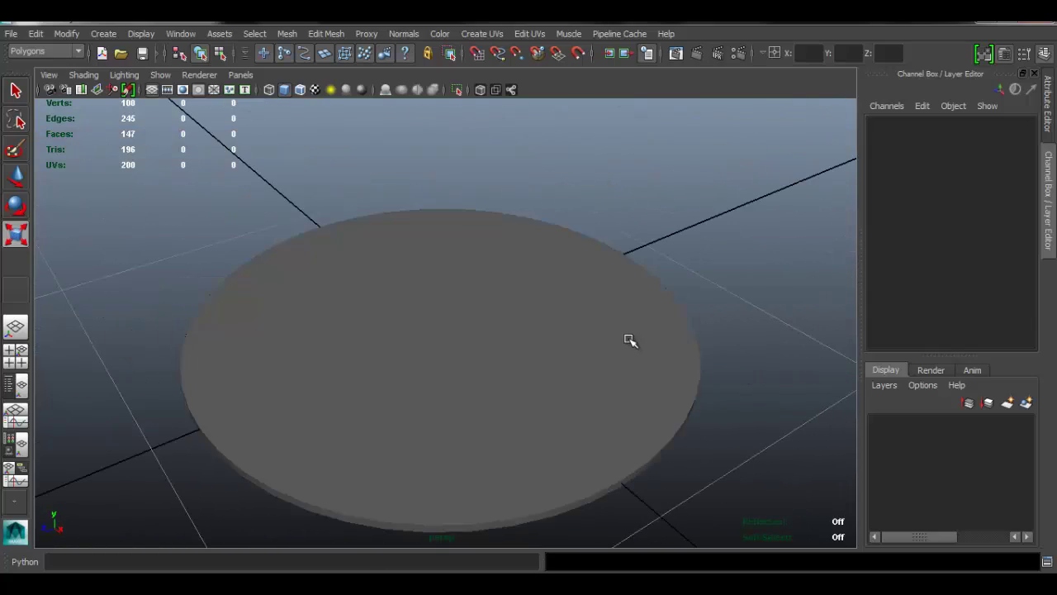
Step: Select the disc with the Move tool active and examine its top face and rim from several angles
left_click(630, 340)
right_click_drag(611, 335, 642, 337, "alt")
scroll(639, 335, "down", 2)
left_click_drag(601, 295, 547, 323, "alt")
scroll(547, 323, "up", 3)
scroll(547, 324, "down", 2)
key("w")
mouse_move(613, 302)
left_mouse_down("alt")
mouse_move(613, 241)
mouse_move(601, 259)
mouse_move(633, 309)
left_mouse_up("alt")
scroll(633, 309, "up", 2)
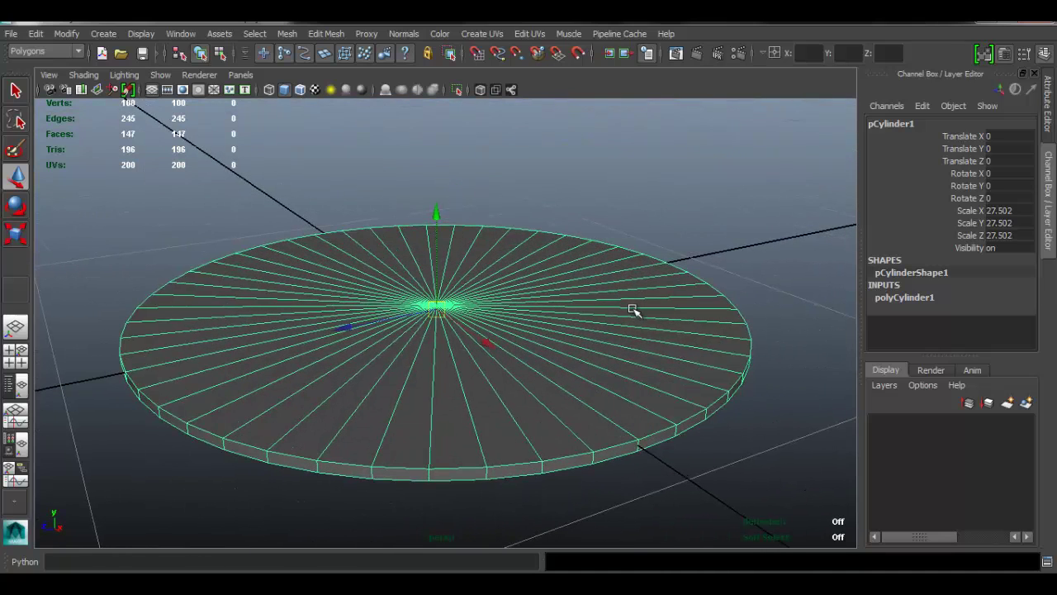
mouse_move(625, 309)
left_mouse_down("alt")
mouse_move(583, 273)
mouse_move(608, 297)
left_mouse_up("alt")
middle_click_drag(608, 297, 621, 250, "alt")
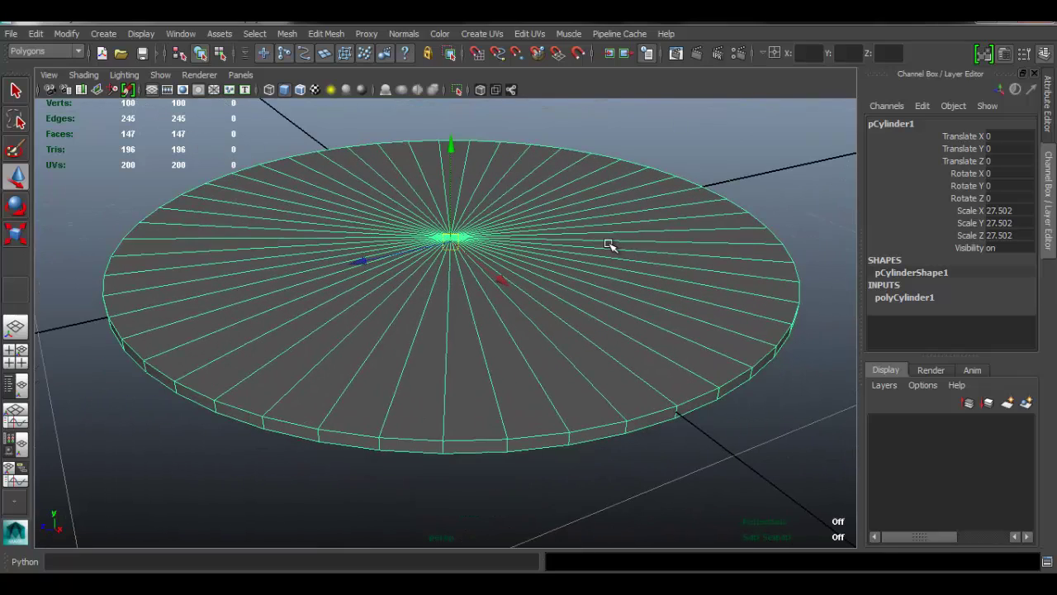
left_click_drag(559, 224, 493, 191, "alt")
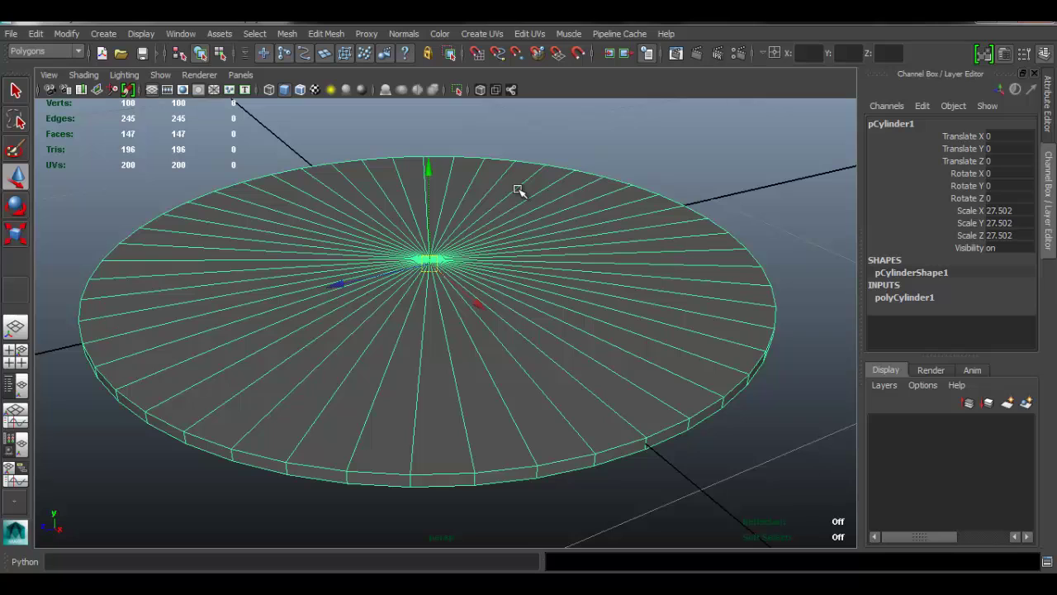
Step: Assign a new Phong material to the disc
right_click(519, 191)
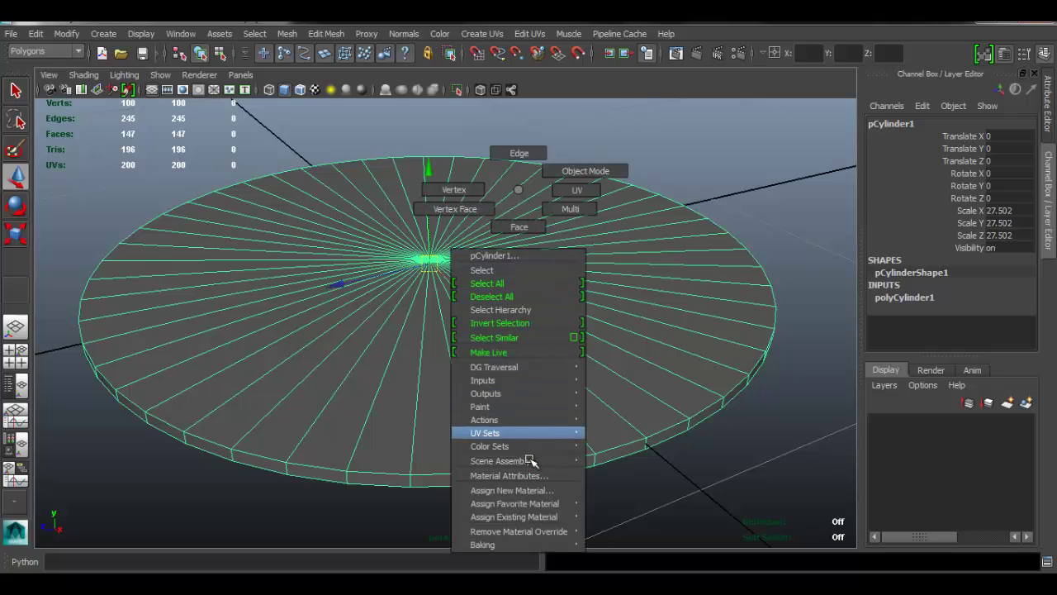
left_click(522, 490)
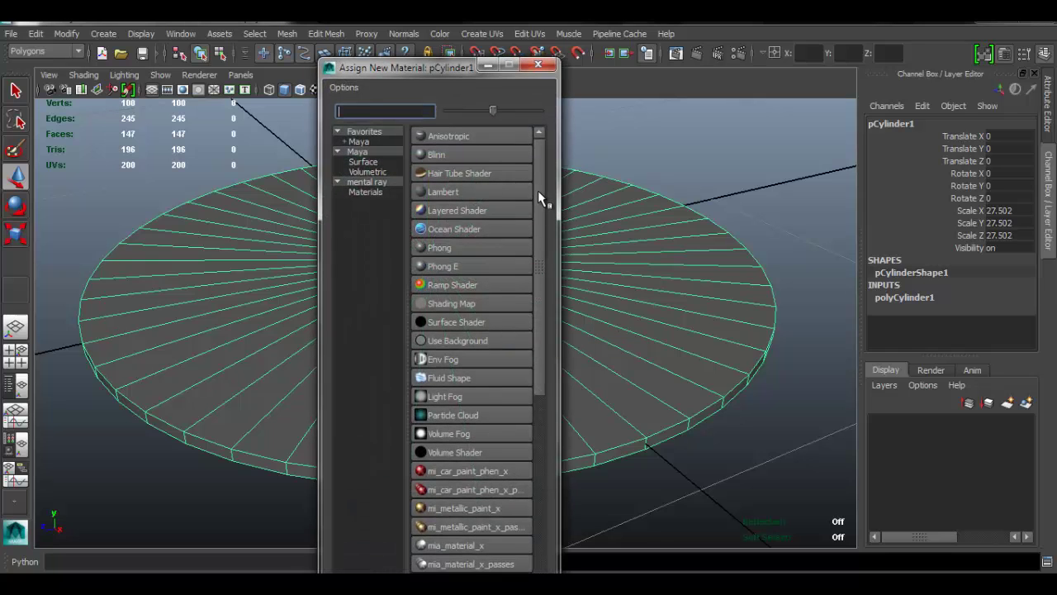
left_click(438, 247)
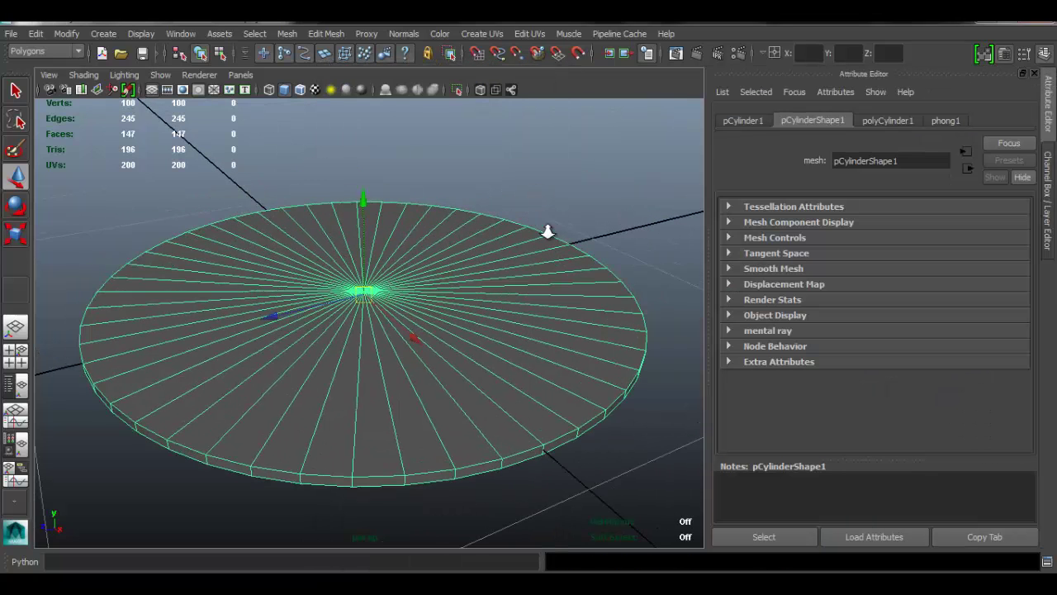
Step: Rename the disc's Phong material to gold and bring its common material attributes into view
left_click(935, 122)
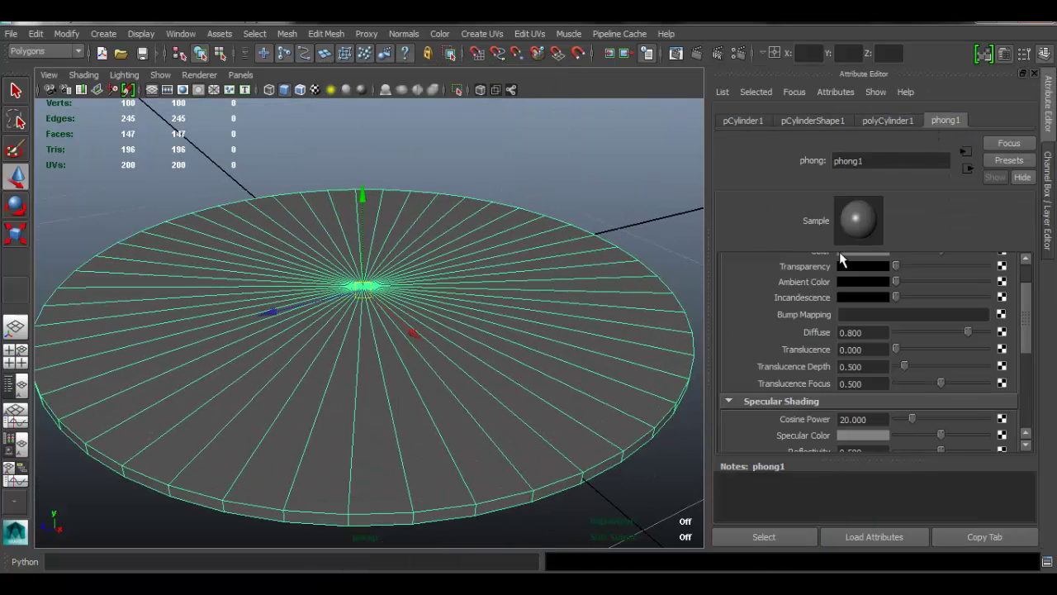
double_click(895, 162)
type("gold")
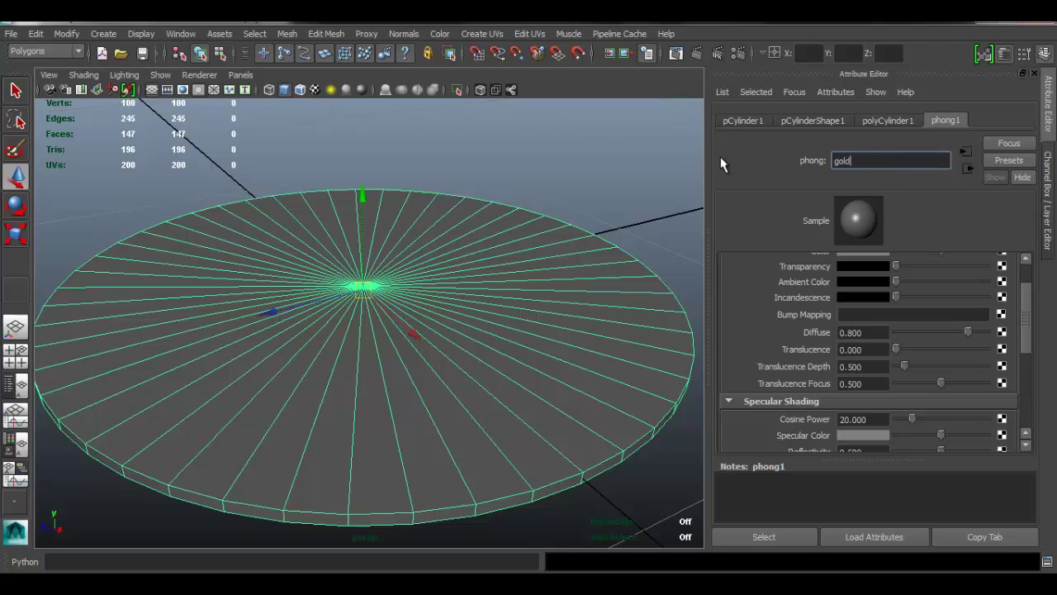
key("Return")
left_click_drag(1021, 302, 1031, 279)
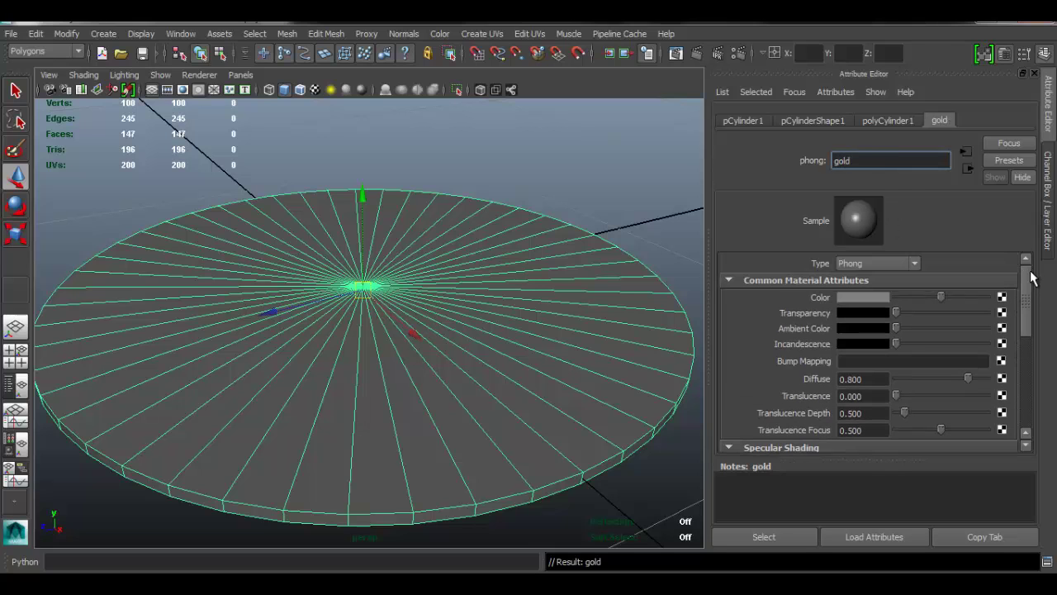
left_click_drag(575, 345, 532, 278, "alt")
middle_click_drag(531, 270, 470, 246, "alt")
right_click_drag(470, 246, 444, 247, "alt")
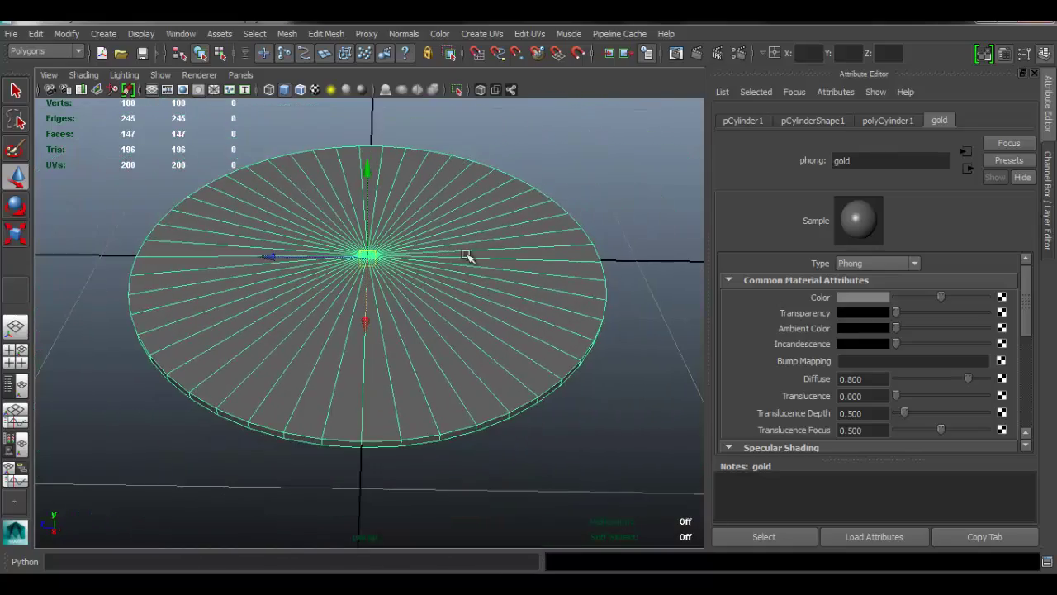
middle_click_drag(469, 257, 491, 275, "alt")
left_click_drag(490, 275, 528, 243, "alt")
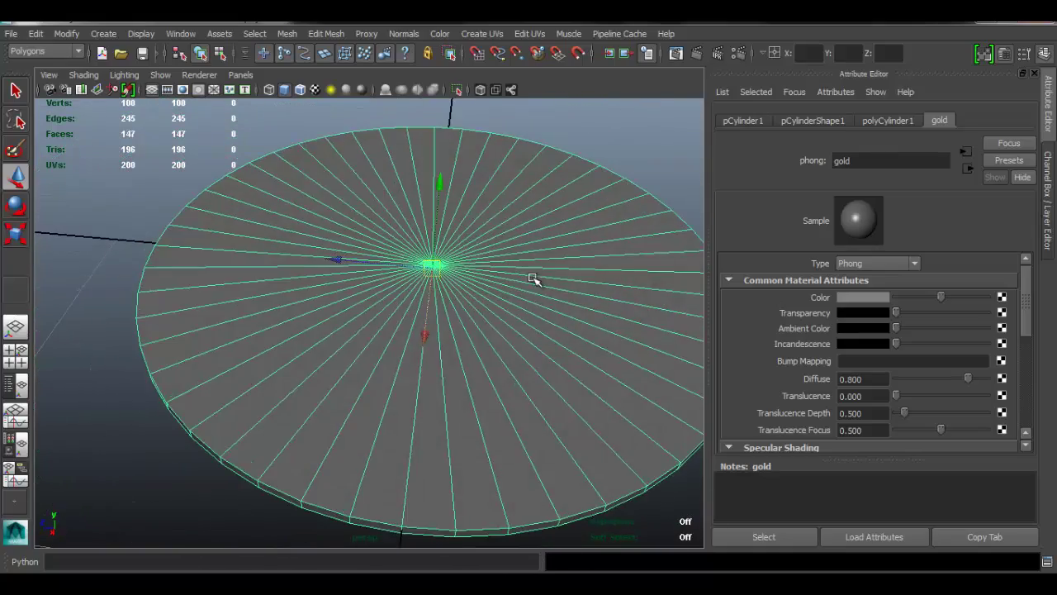
middle_click_drag(476, 274, 459, 272, "alt")
right_click_drag(502, 258, 479, 246, "alt")
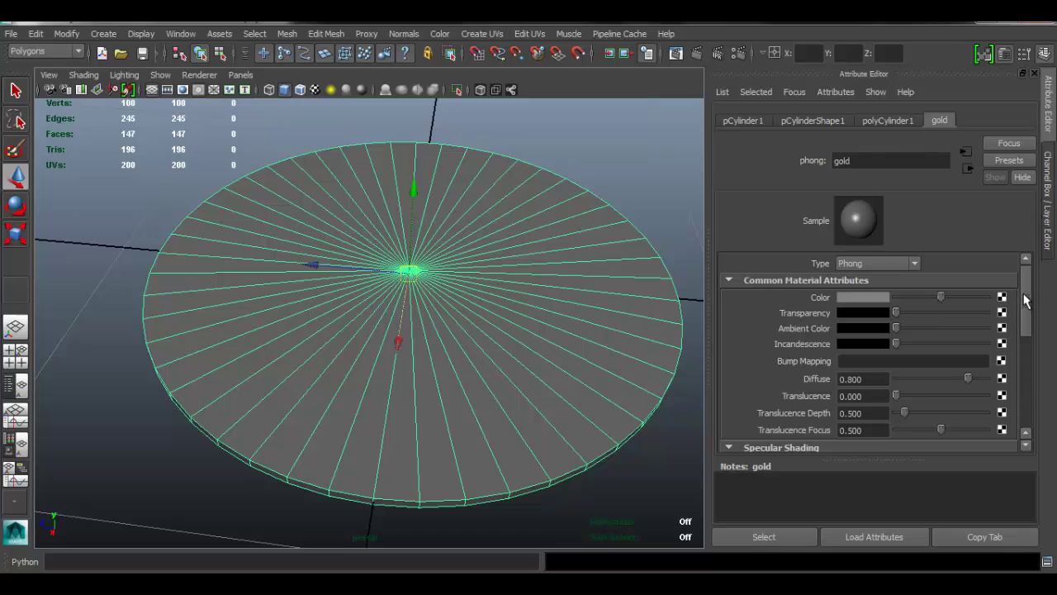
Step: Set the gold material's Color to a golden tan
left_click(882, 296)
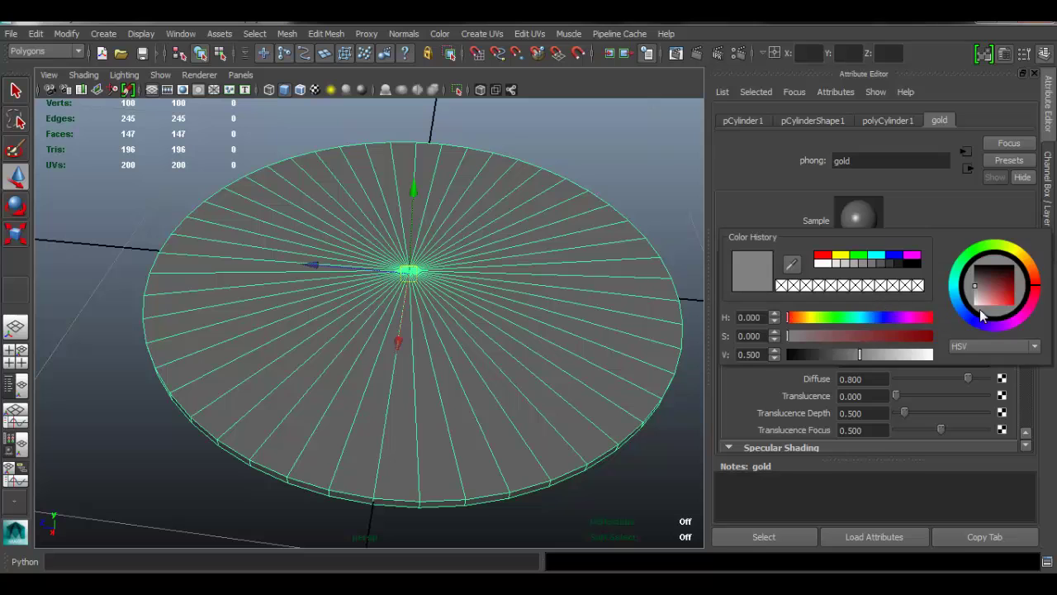
left_click(999, 291)
left_click(1030, 265)
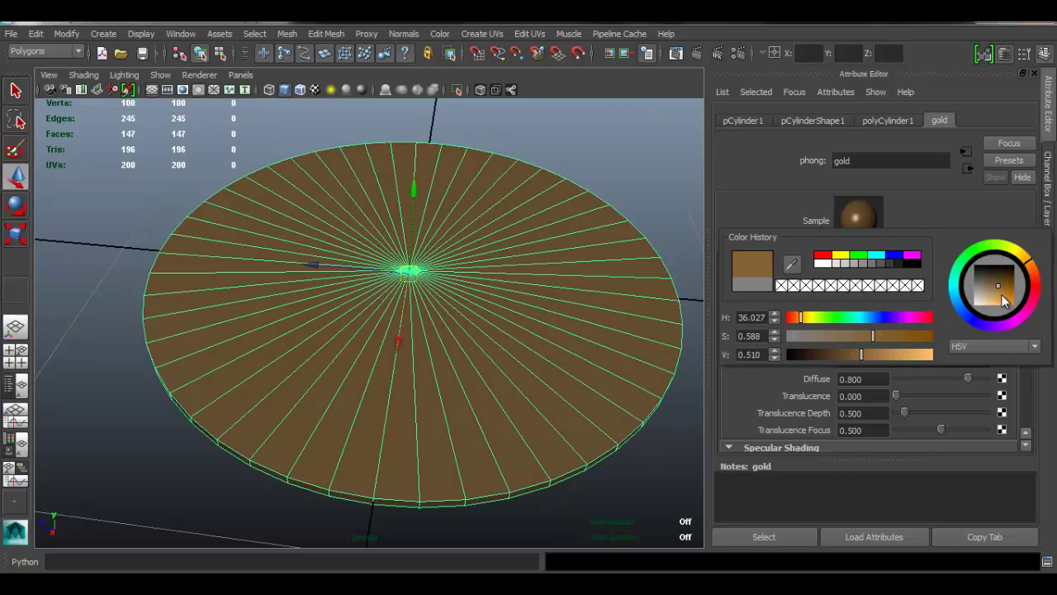
left_click(1001, 295)
Step: Examine the disc's golden surface from several angles with the selection cleared and with the disc selected again
left_click_drag(574, 314, 611, 191, "alt")
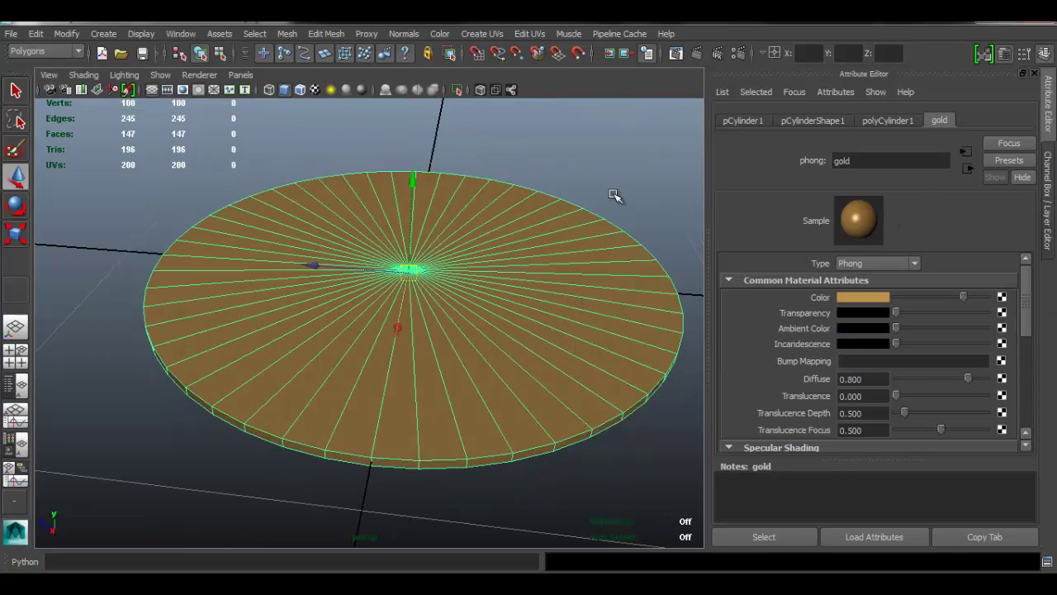
left_click(613, 195)
left_click_drag(603, 273, 598, 290, "alt")
right_click_drag(597, 290, 562, 229, "alt")
left_click_drag(562, 229, 446, 266, "alt")
right_click_drag(446, 266, 536, 328, "alt")
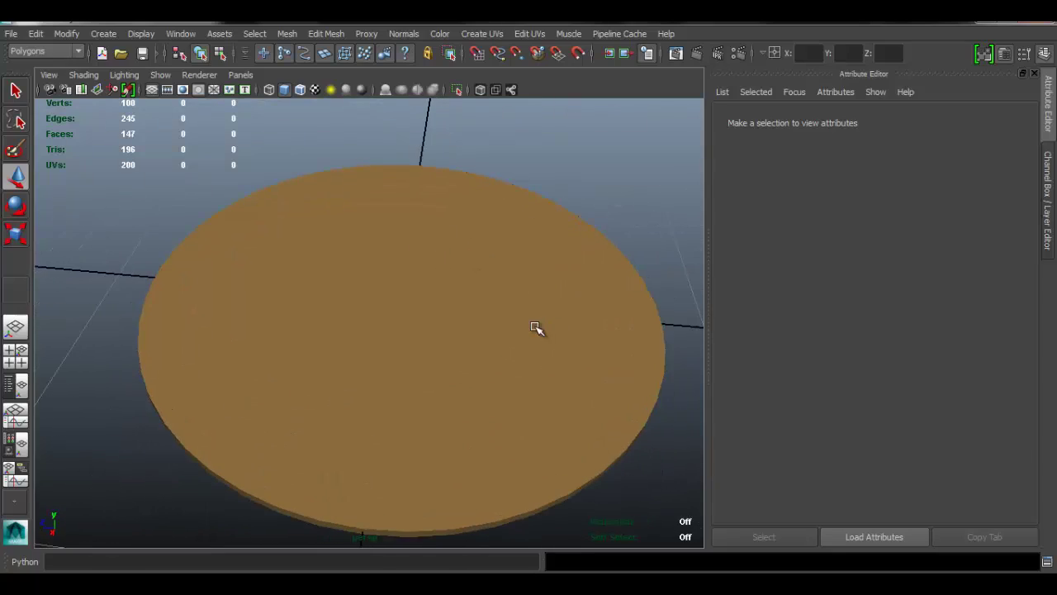
left_click(537, 329)
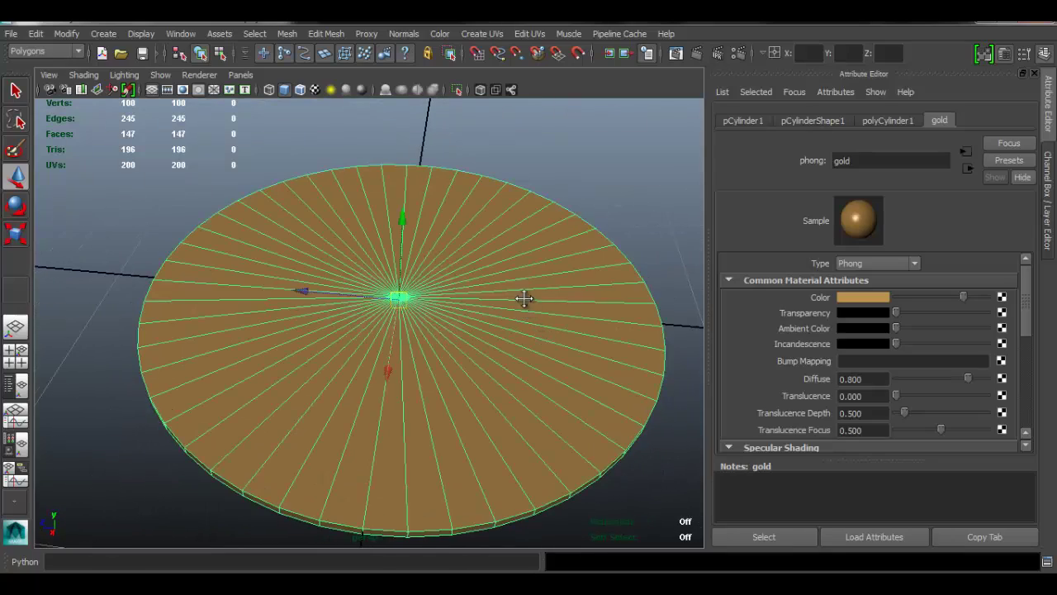
left_click_drag(525, 298, 578, 256, "alt")
middle_click_drag(561, 276, 541, 306, "alt")
right_click_drag(542, 307, 573, 299, "alt")
left_click_drag(573, 300, 584, 286, "alt")
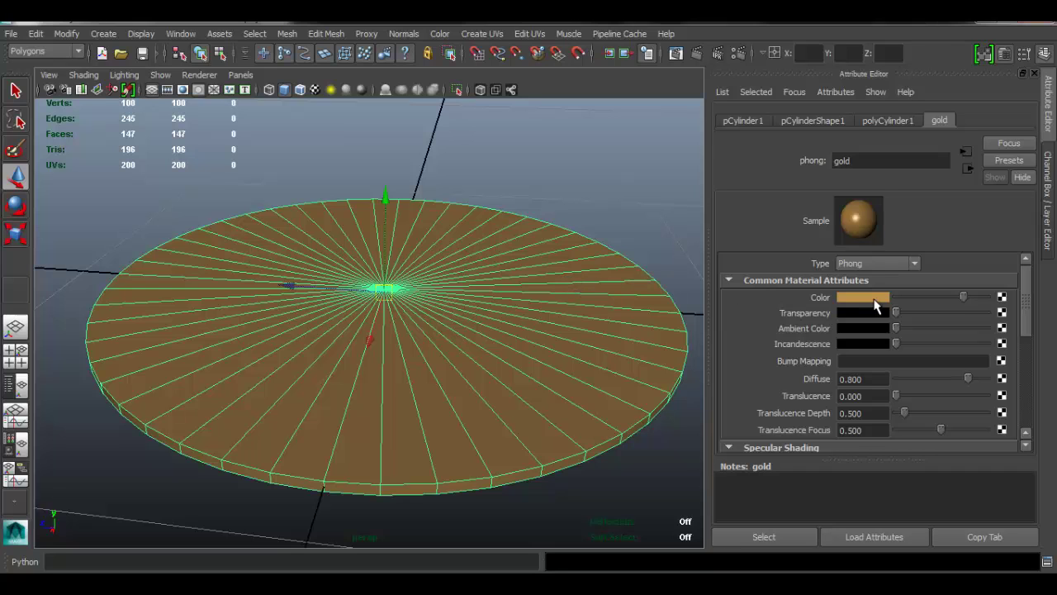
Step: Darken the gold material's Color to nearly black with a faint reddish-brown tint
left_click_drag(963, 297, 897, 299)
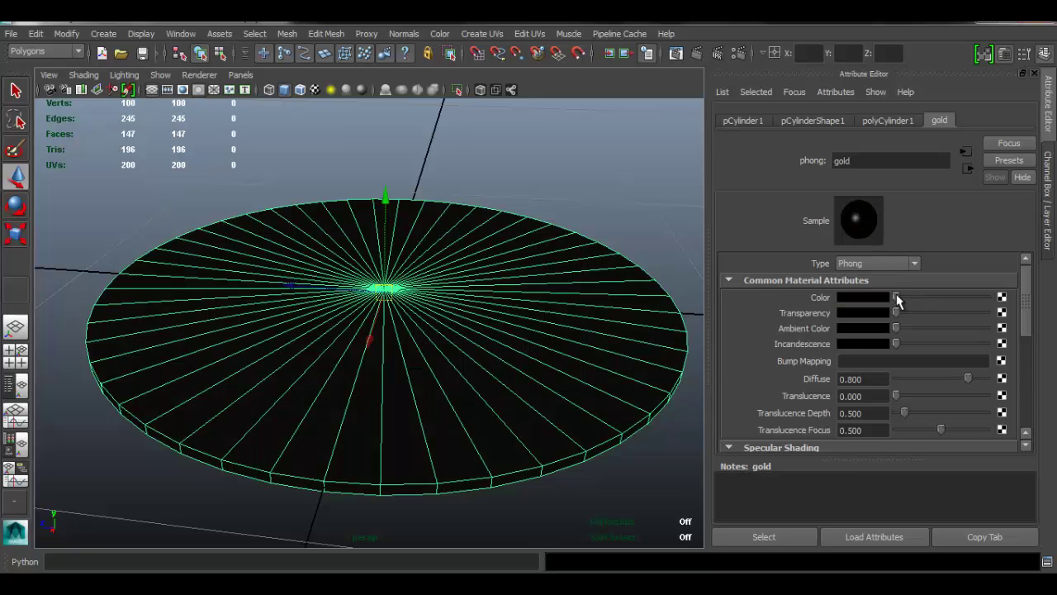
left_click_drag(518, 269, 535, 270, "alt")
scroll(535, 270, "up", 1)
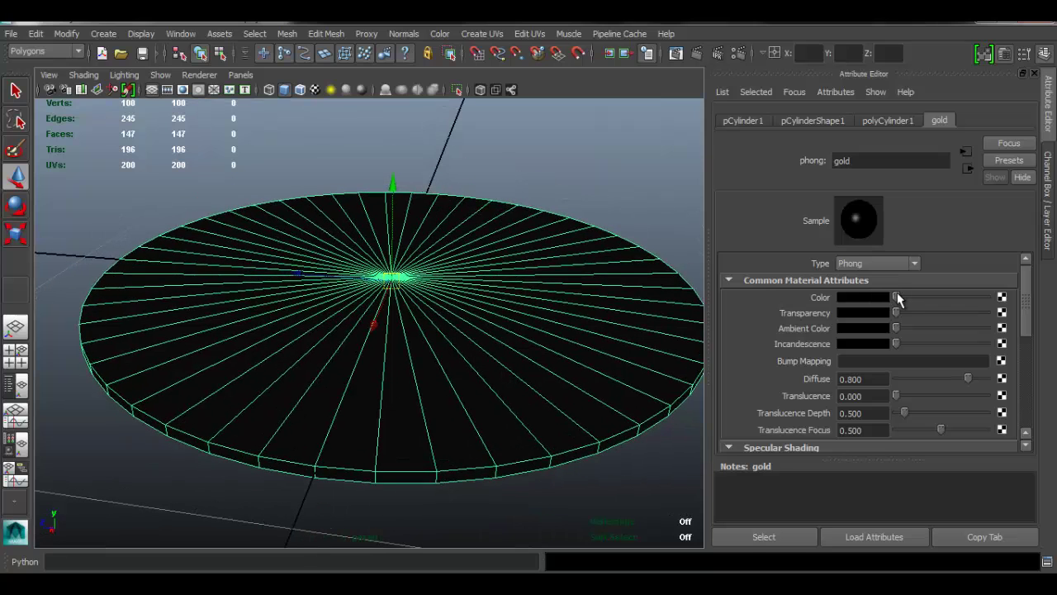
left_click(880, 298)
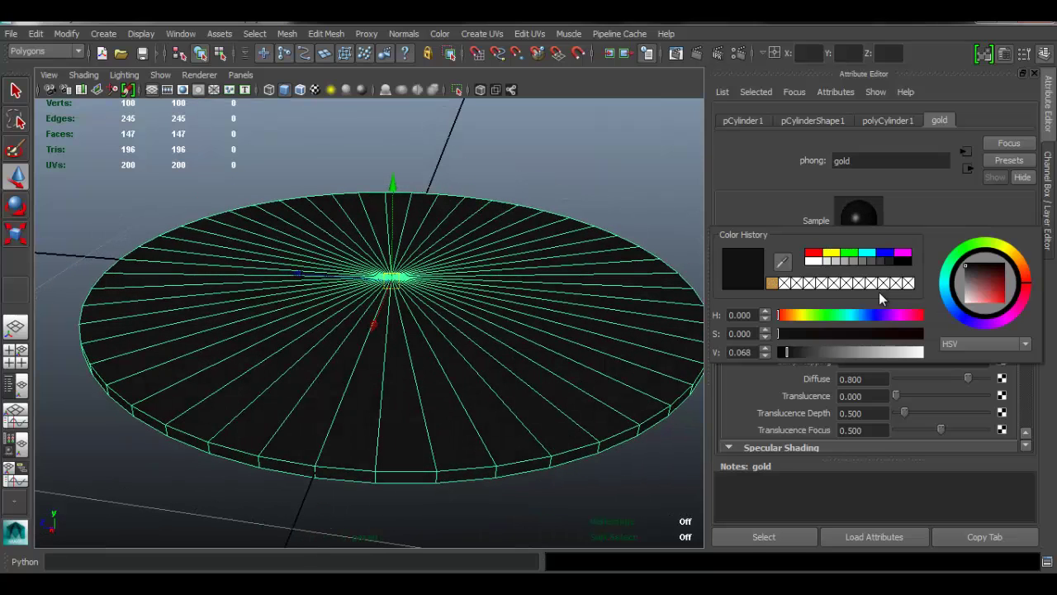
mouse_move(992, 284)
left_mouse_down()
mouse_move(998, 297)
mouse_move(1030, 275)
mouse_move(999, 267)
left_mouse_up()
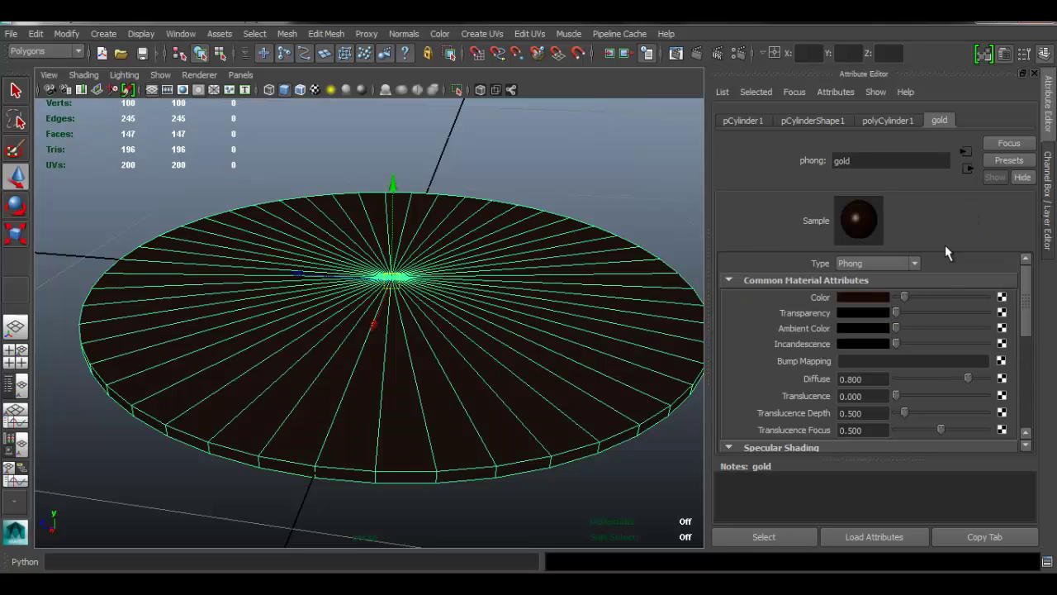
Step: Examine the darkened disc's top face and rim from several angles and distances
left_click(559, 169)
right_click_drag(508, 313, 547, 320, "alt")
left_click(547, 292)
left_click_drag(548, 263, 567, 242, "alt")
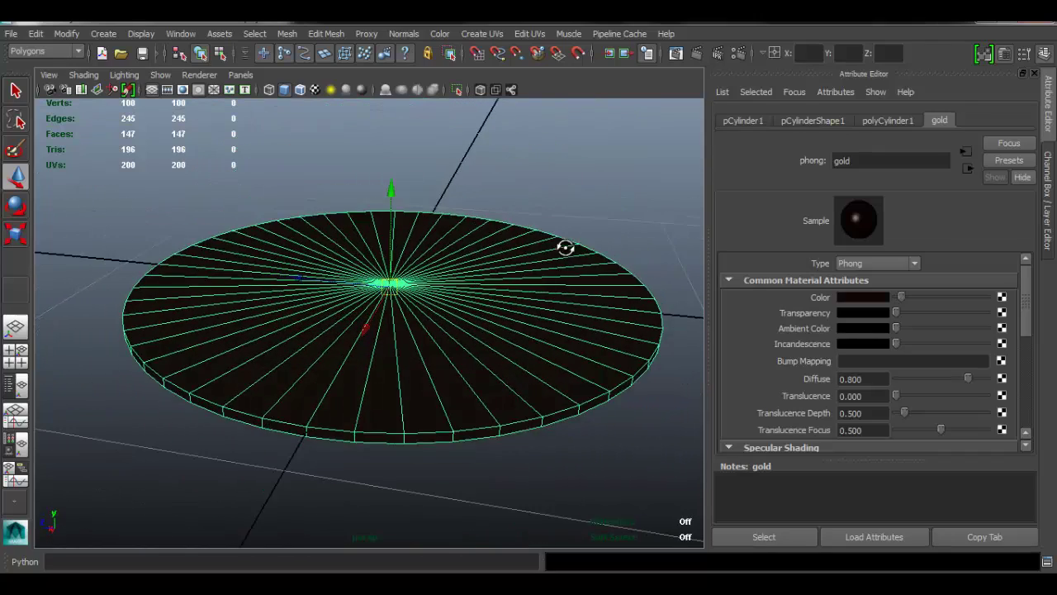
right_click_drag(472, 259, 508, 283, "alt")
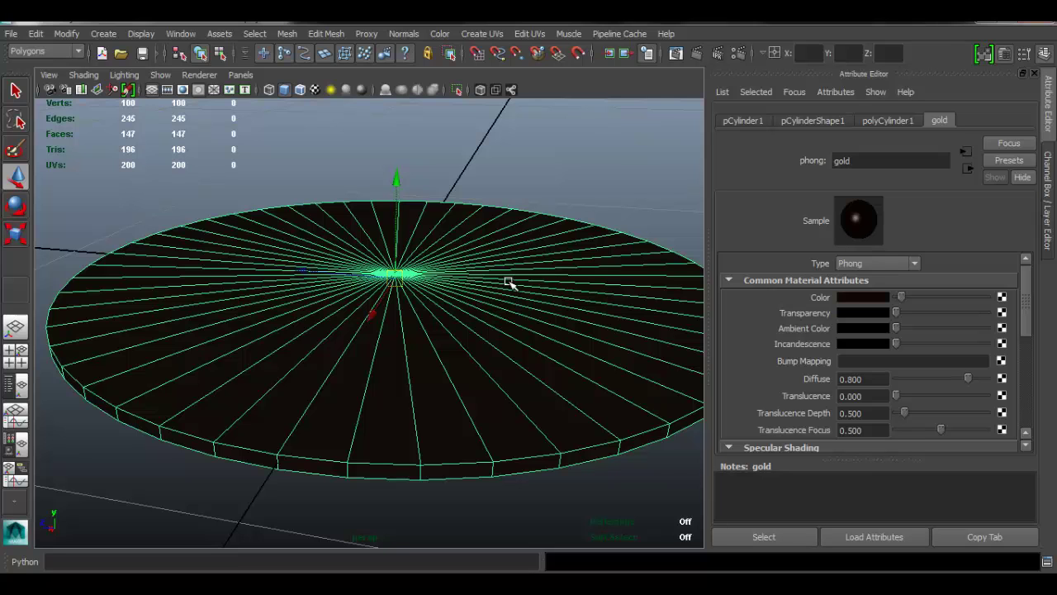
right_click_drag(537, 287, 518, 266, "alt")
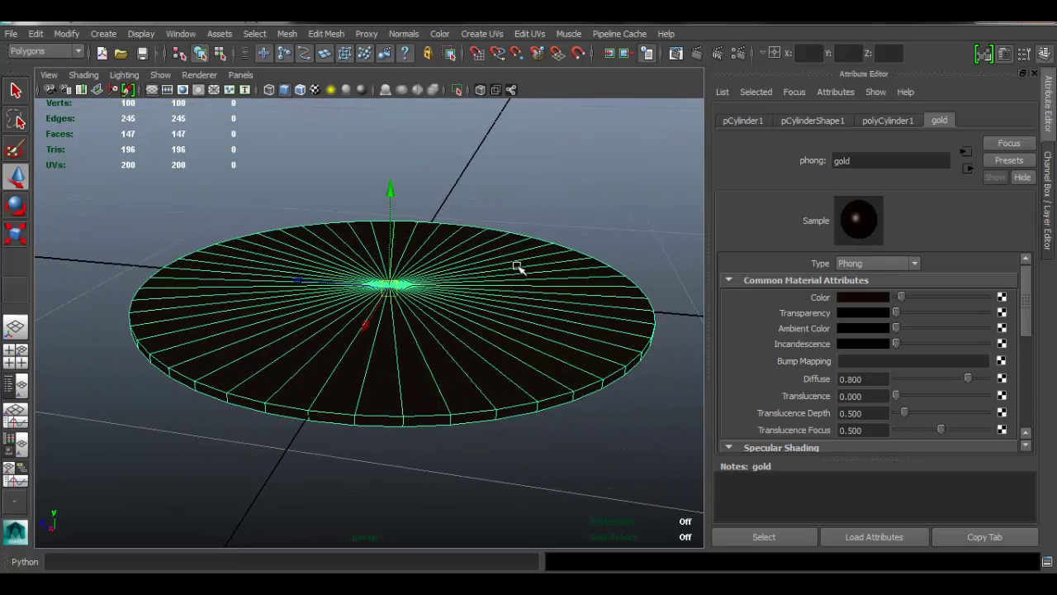
left_click_drag(518, 266, 547, 277, "alt")
right_click_drag(547, 276, 559, 308, "alt")
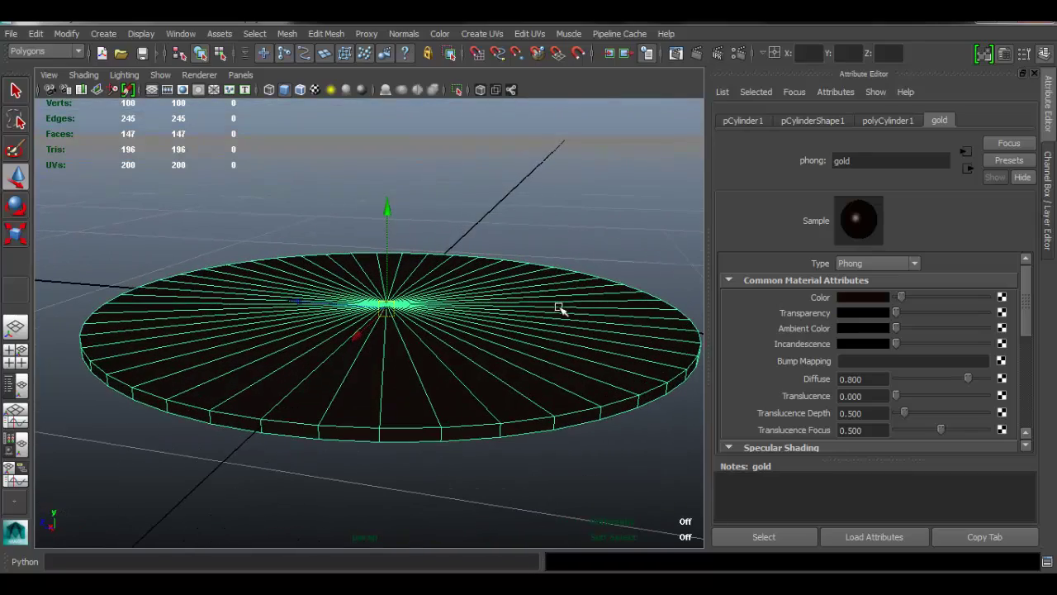
left_click_drag(559, 308, 573, 288, "alt")
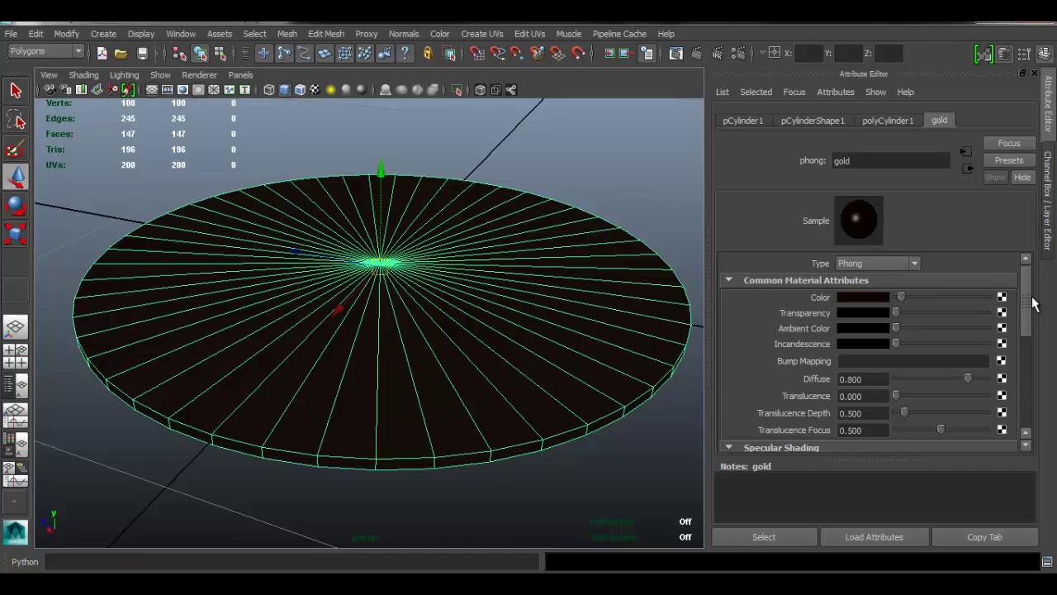
Step: Bring the gold material's Specular Shading attributes into view and collapse the Special Effects section
left_click_drag(1029, 306, 1024, 345)
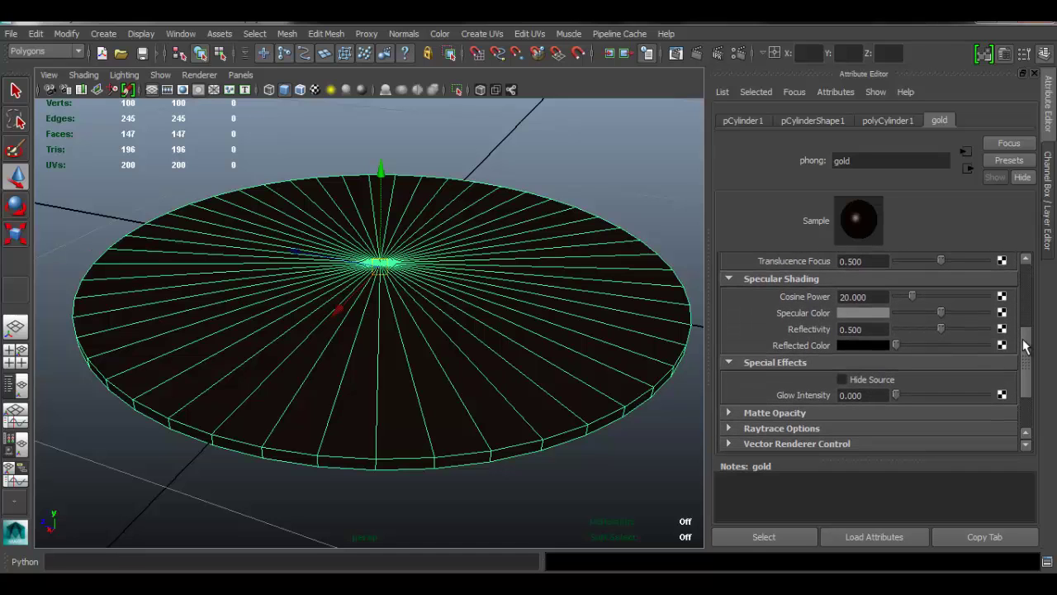
scroll(555, 295, "up", 1)
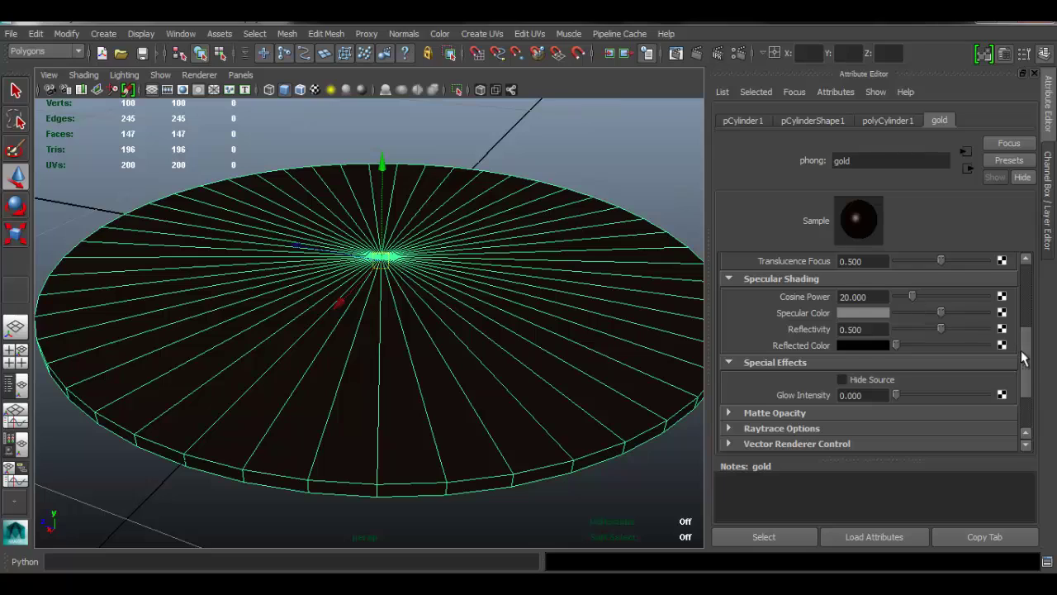
left_click_drag(1023, 351, 1022, 349)
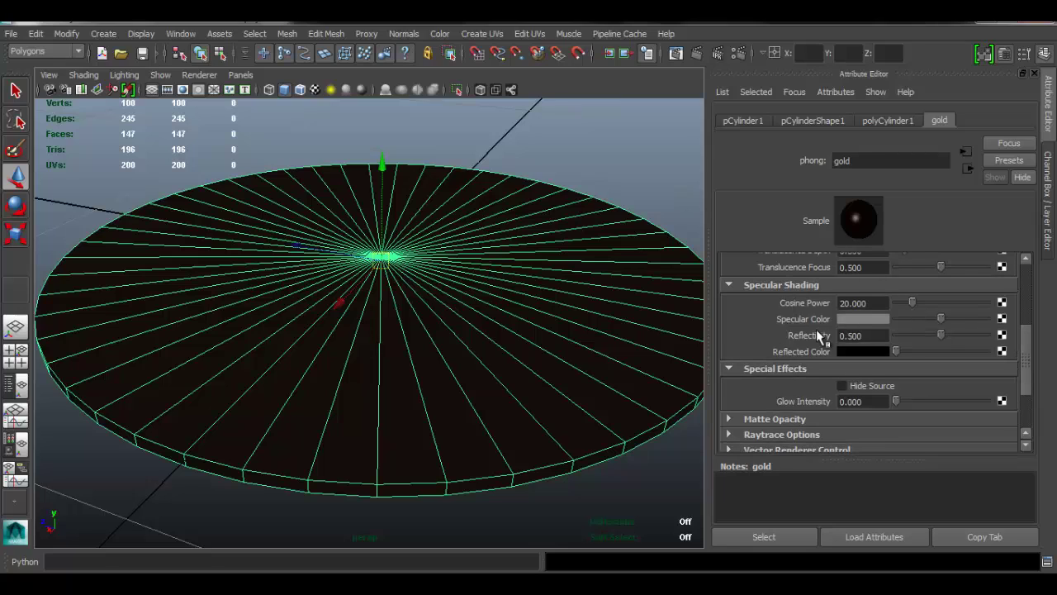
left_click(727, 369)
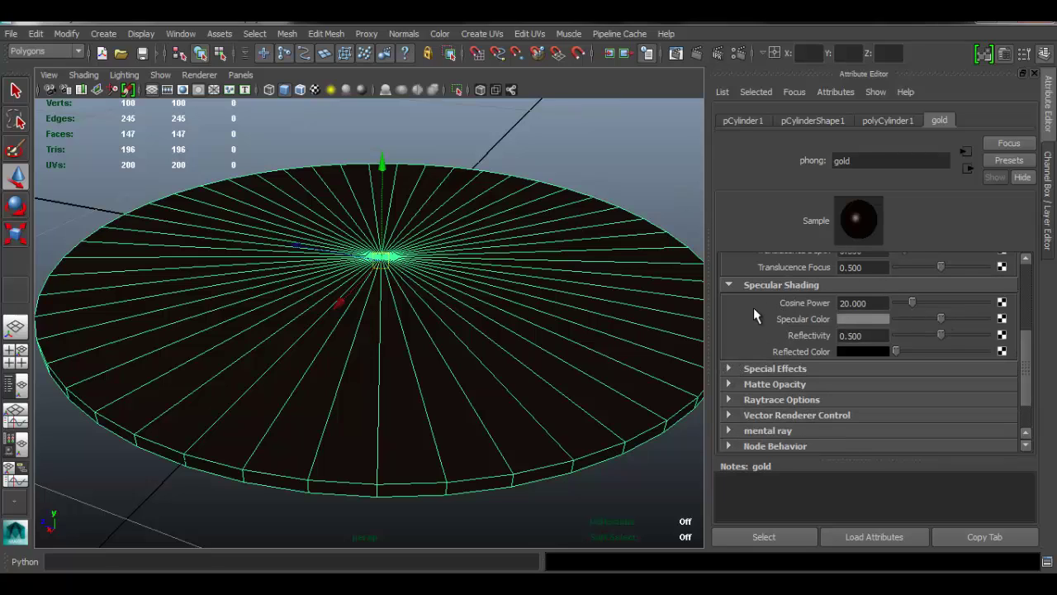
Step: Try a Cosine Power of 100 on the gold material, settle on 3.675, and check the disc's shading
left_click_drag(913, 307, 1028, 307)
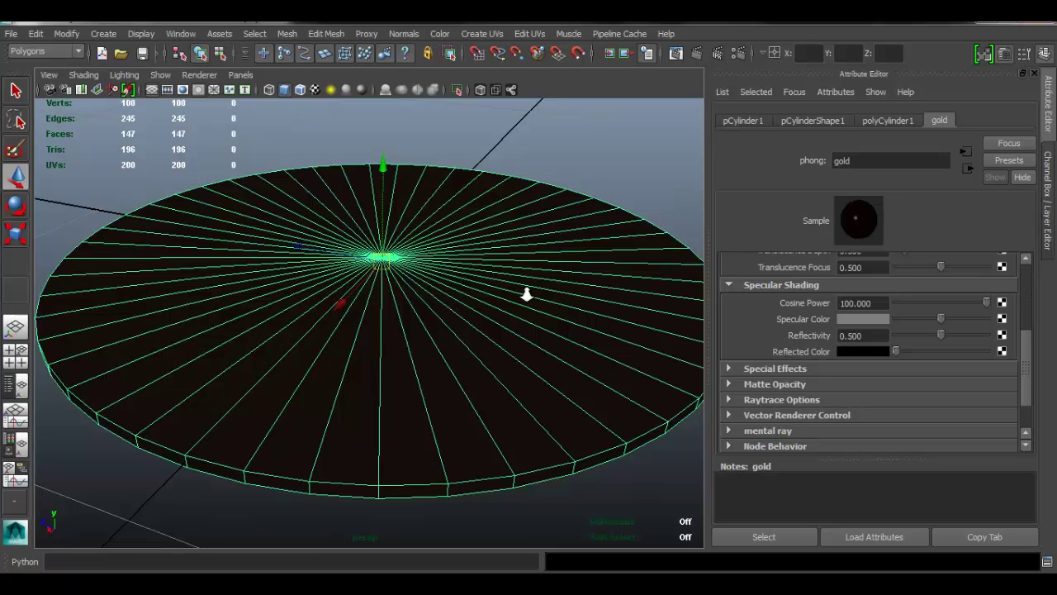
scroll(524, 290, "down", 3)
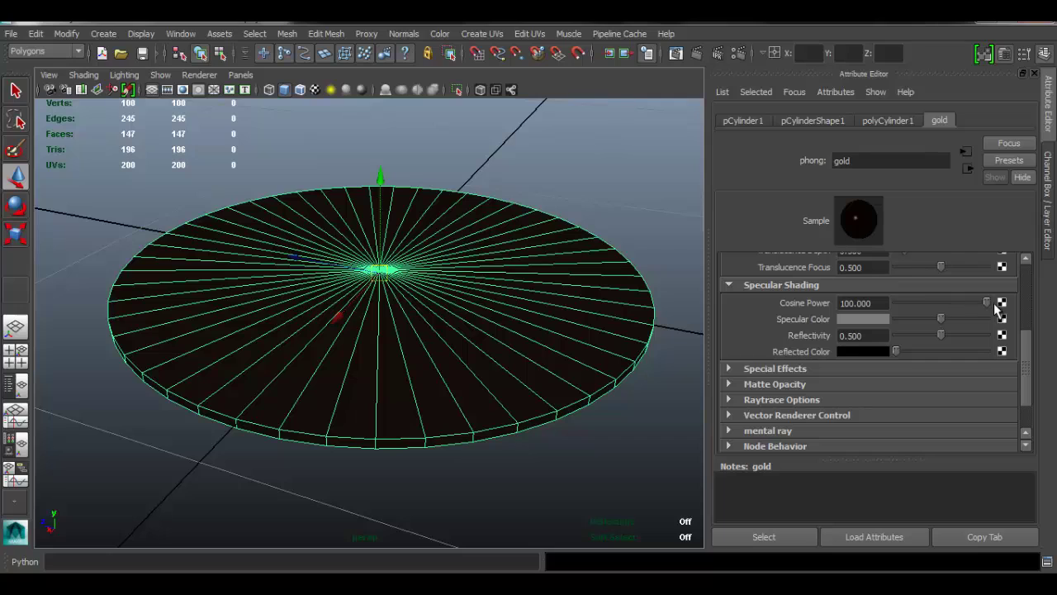
left_click_drag(987, 303, 897, 305)
scroll(495, 243, "up", 2)
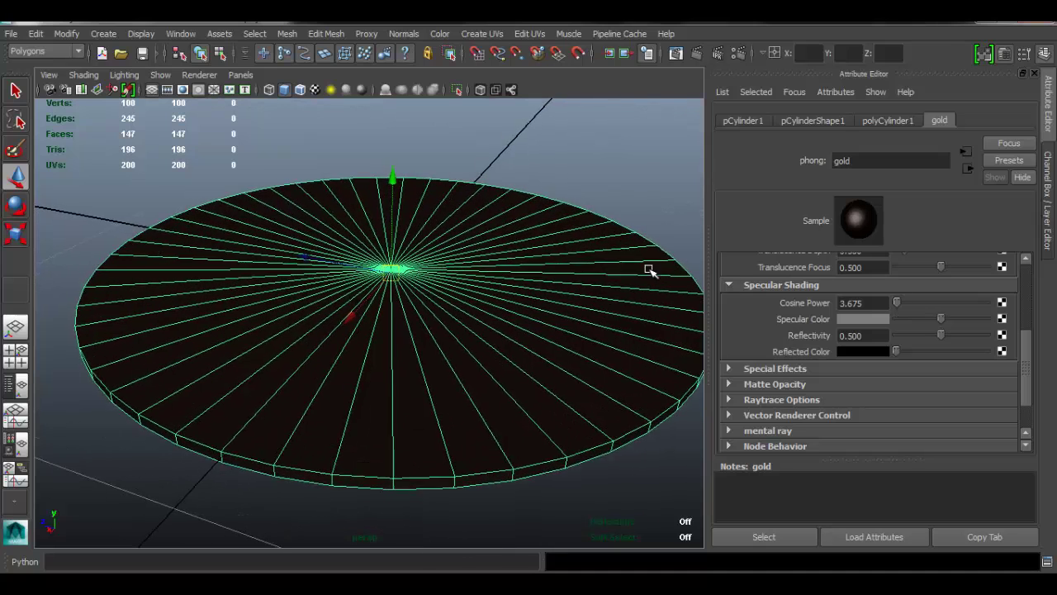
scroll(649, 271, "up", 1)
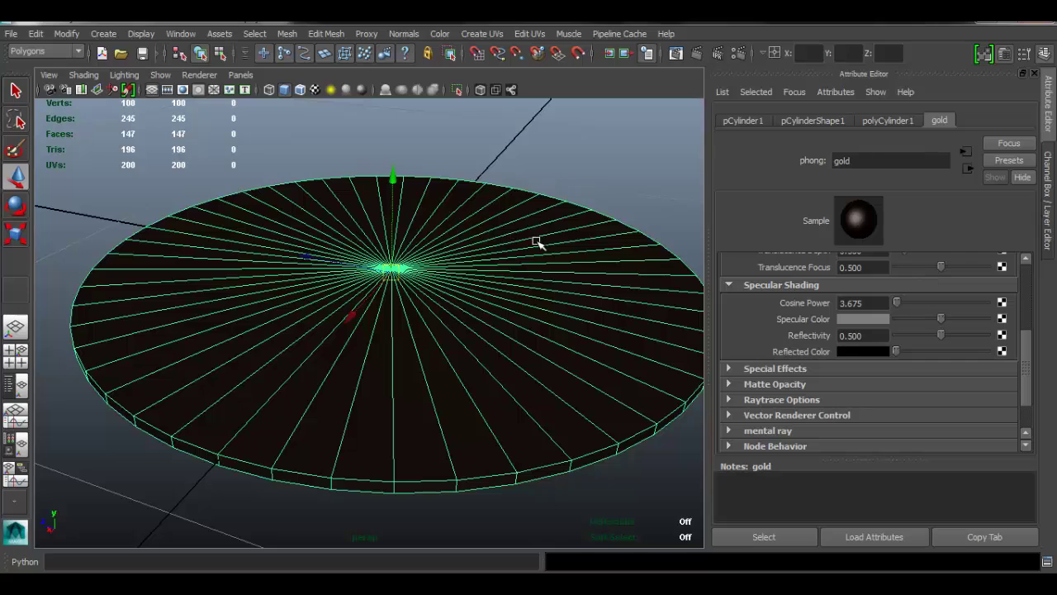
left_click_drag(538, 239, 609, 299, "alt")
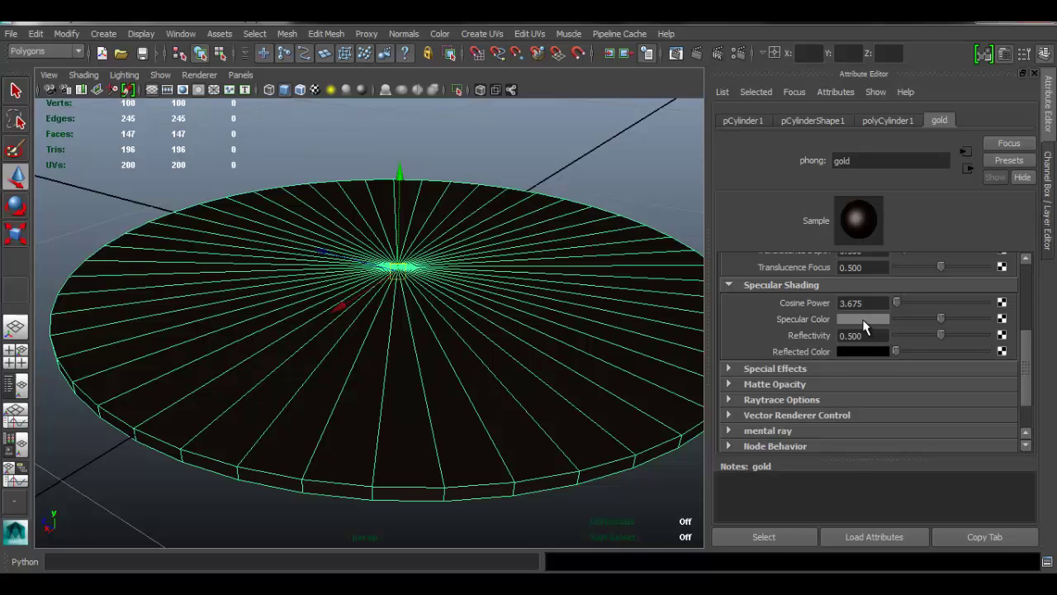
Step: Set the gold material's Specular Color to a bright, slightly softened golden orange
left_click(863, 320)
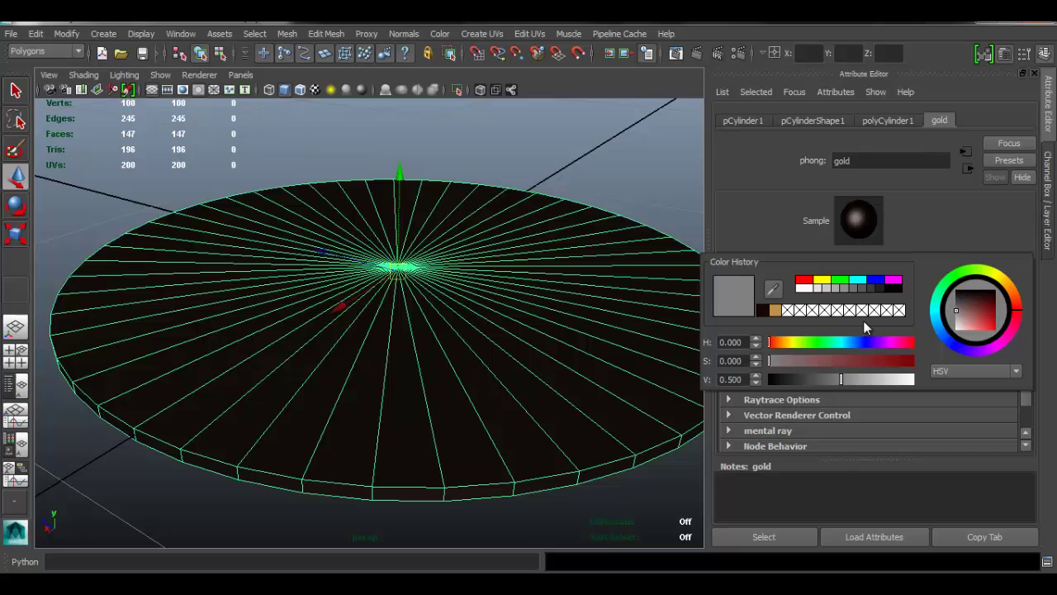
left_click(1013, 296)
mouse_move(978, 308)
left_mouse_down()
mouse_move(971, 313)
mouse_move(979, 309)
mouse_move(985, 325)
mouse_move(1017, 303)
mouse_move(1012, 291)
left_mouse_up()
left_click(1016, 296)
left_click_drag(882, 378, 894, 363)
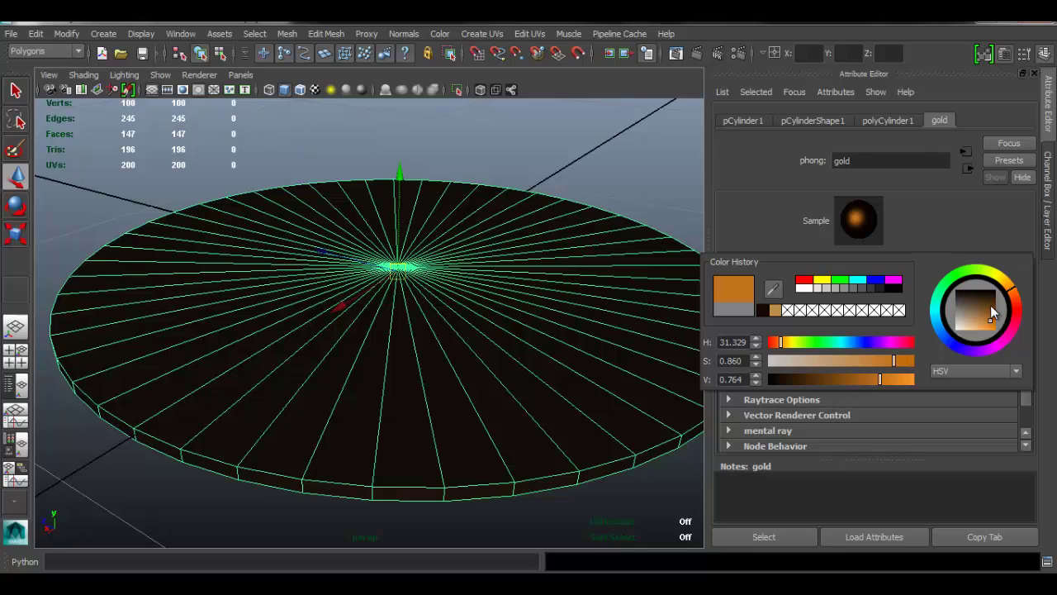
left_click_drag(992, 322, 991, 323)
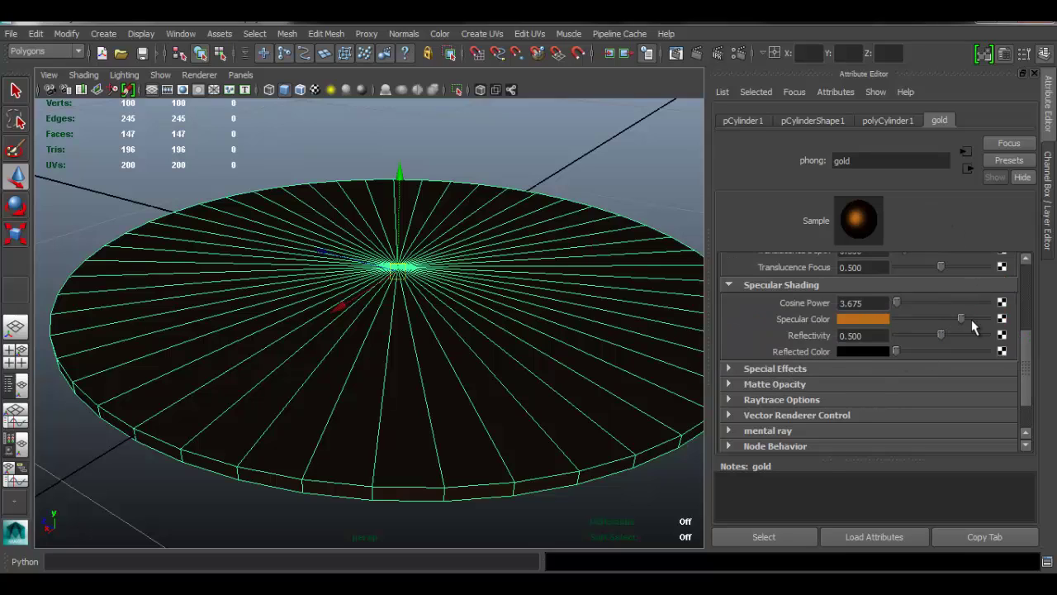
left_click(878, 321)
left_click_drag(1007, 323, 999, 318)
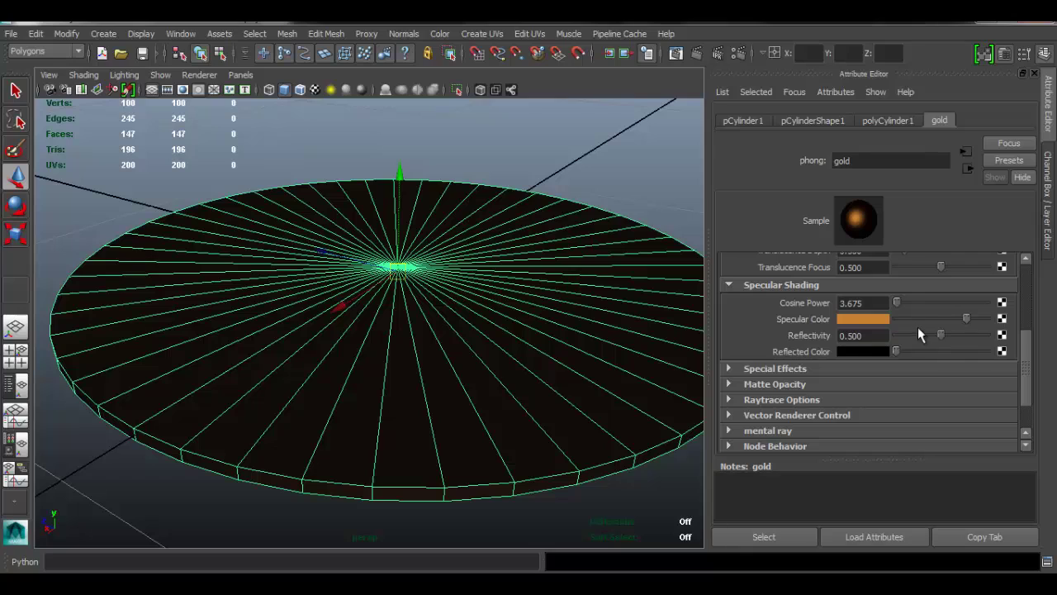
Step: Set the gold material's Reflectivity to 0 and review its common and specular attributes
left_click_drag(941, 329, 762, 328)
left_click_drag(1027, 377, 1026, 363)
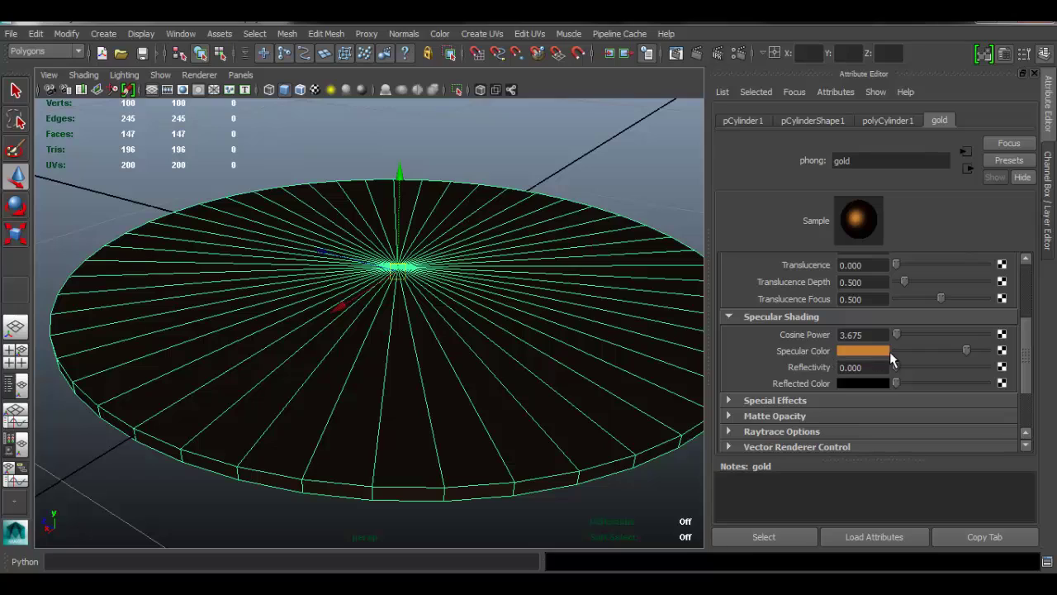
left_click_drag(1030, 357, 1032, 299)
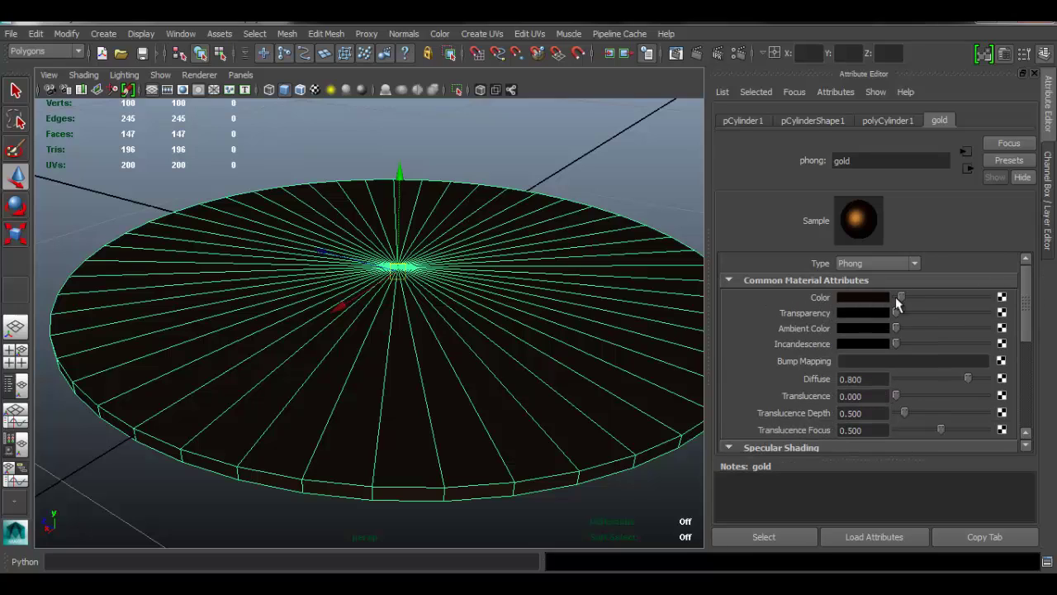
left_click_drag(1025, 308, 1024, 348)
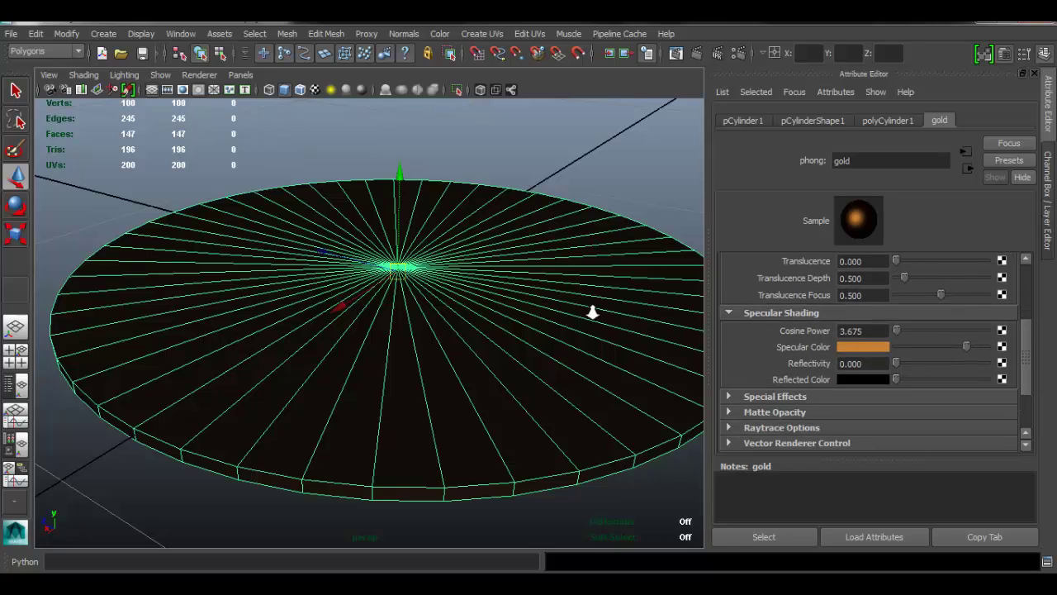
Step: Examine the disc's shading from several angles and clear its selection
scroll(581, 292, "down", 4)
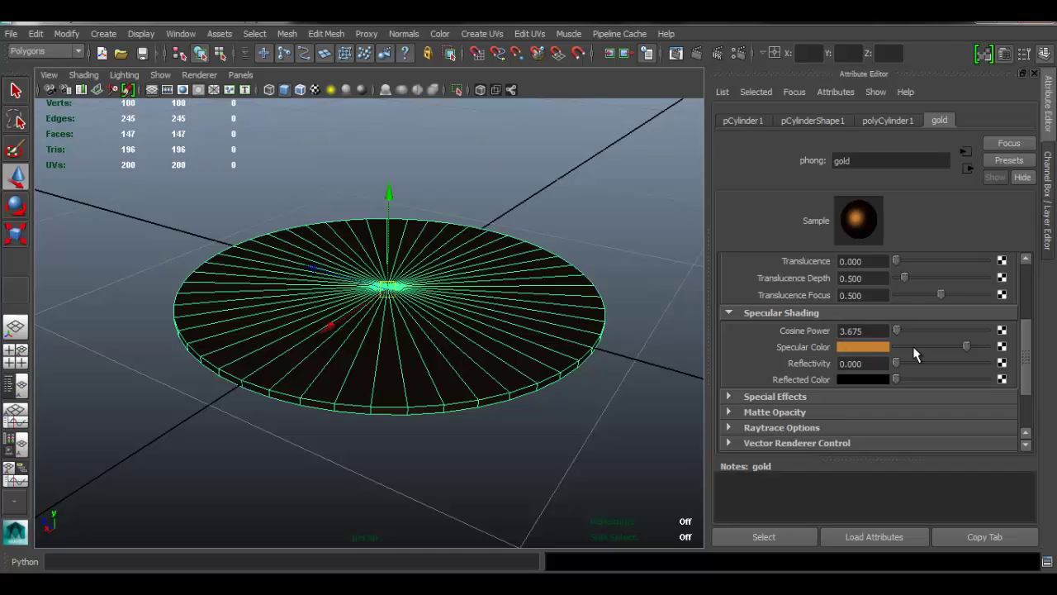
scroll(462, 236, "up", 4)
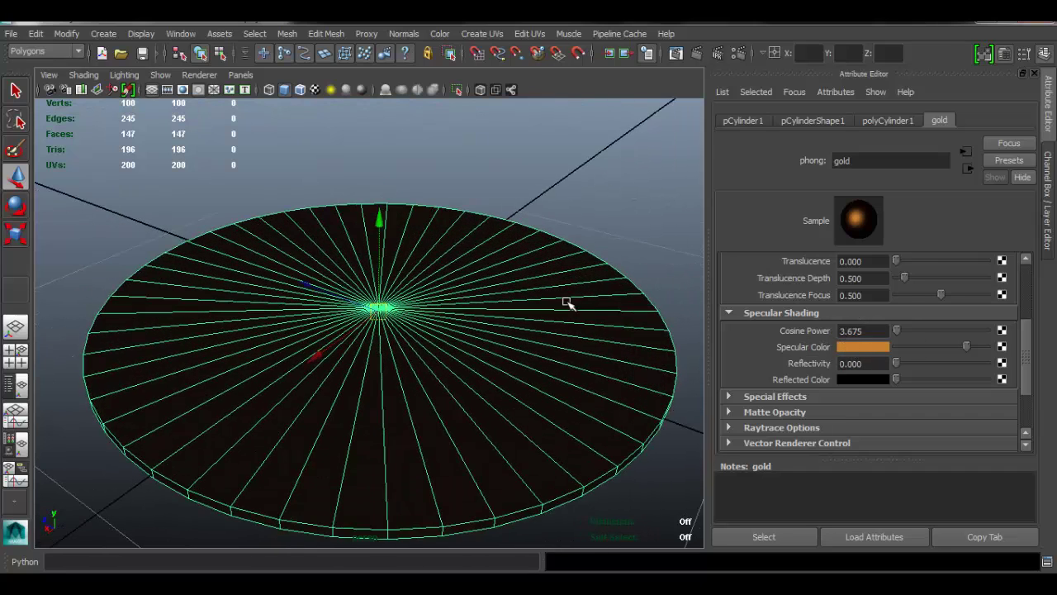
left_click_drag(544, 319, 542, 305, "alt")
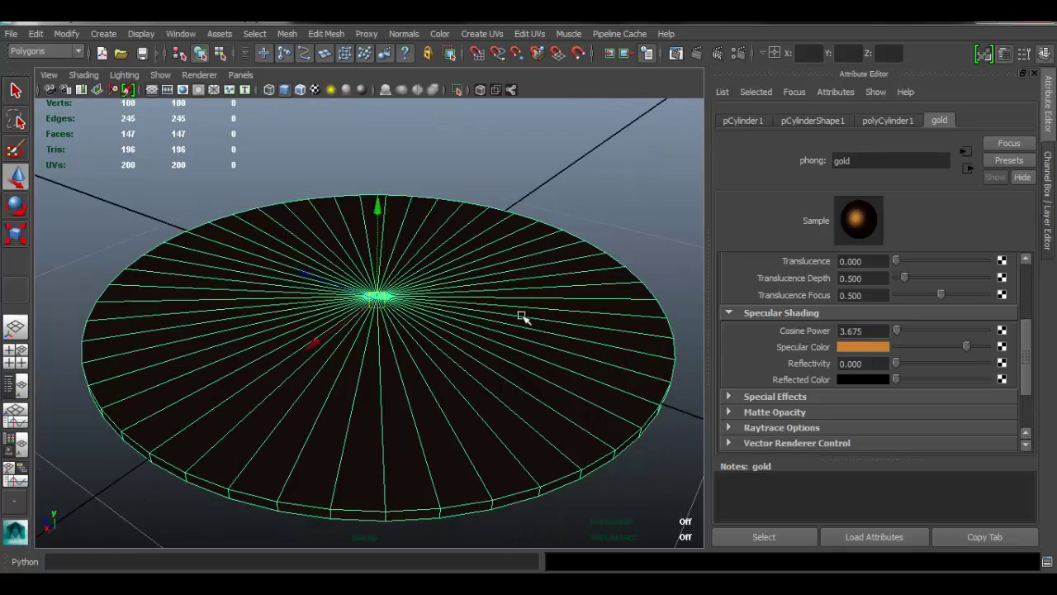
left_click_drag(574, 337, 578, 295, "alt")
left_click(613, 224)
left_click_drag(614, 224, 585, 345, "alt")
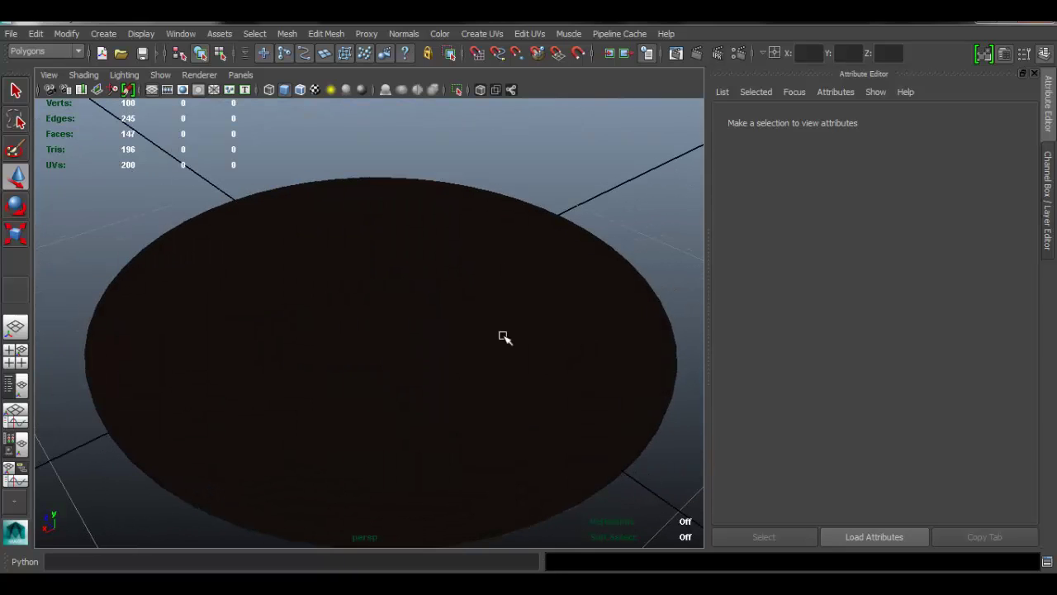
Step: Select the disc and connect a File texture to the gold material's Bump Mapping
left_click(490, 308)
right_click_drag(490, 308, 433, 303, "alt")
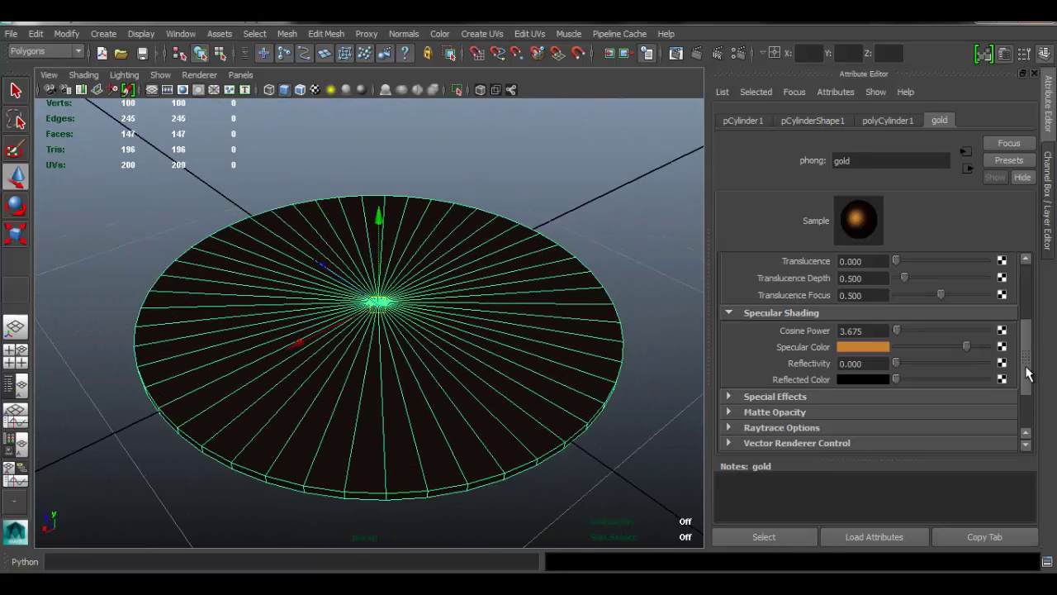
left_click_drag(1027, 356, 1029, 313)
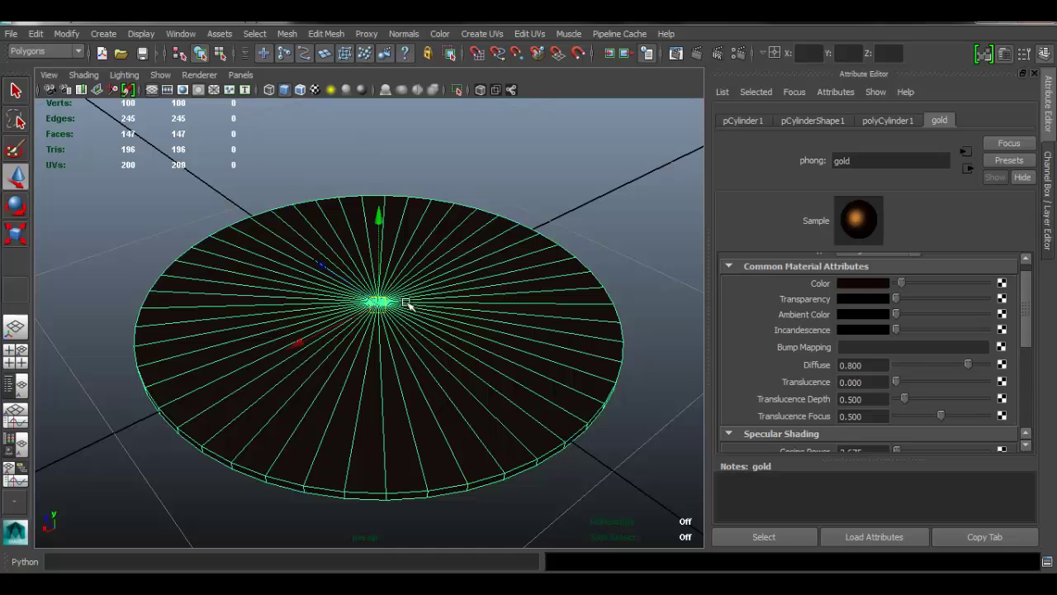
scroll(520, 301, "up", 3)
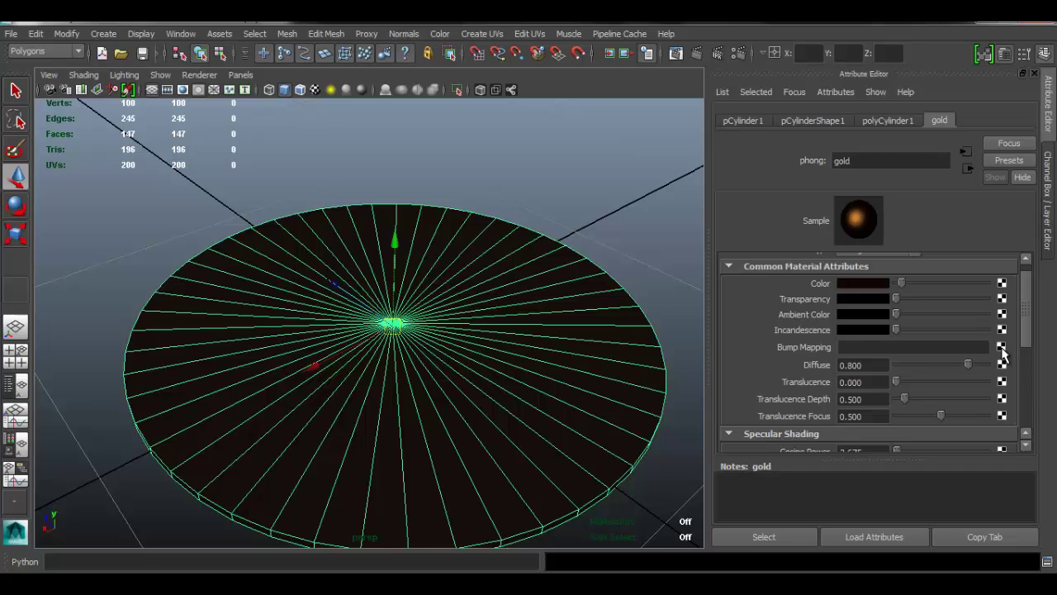
left_click(1001, 348)
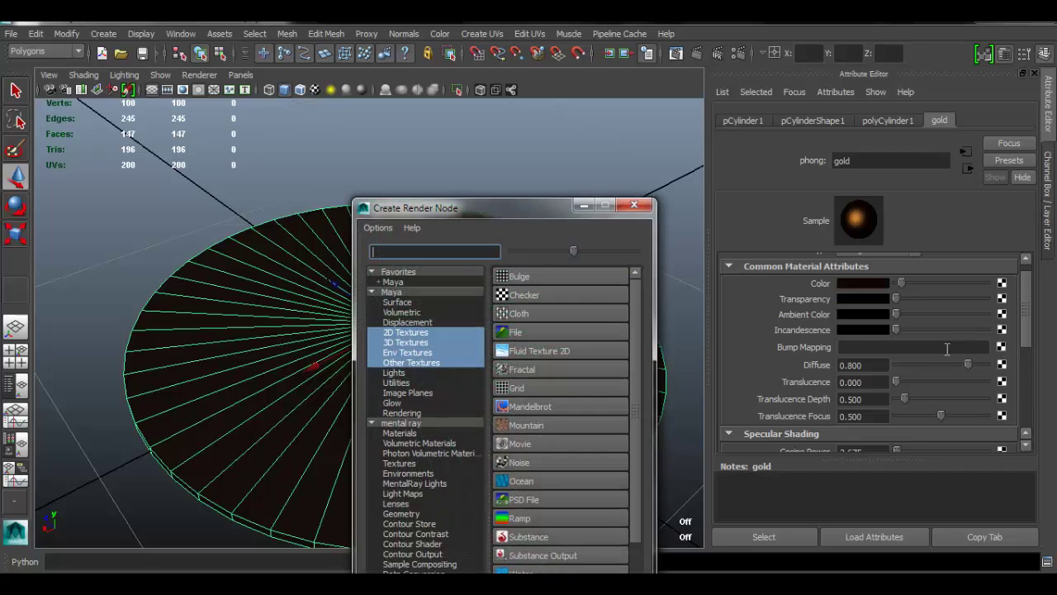
left_click_drag(538, 214, 538, 98)
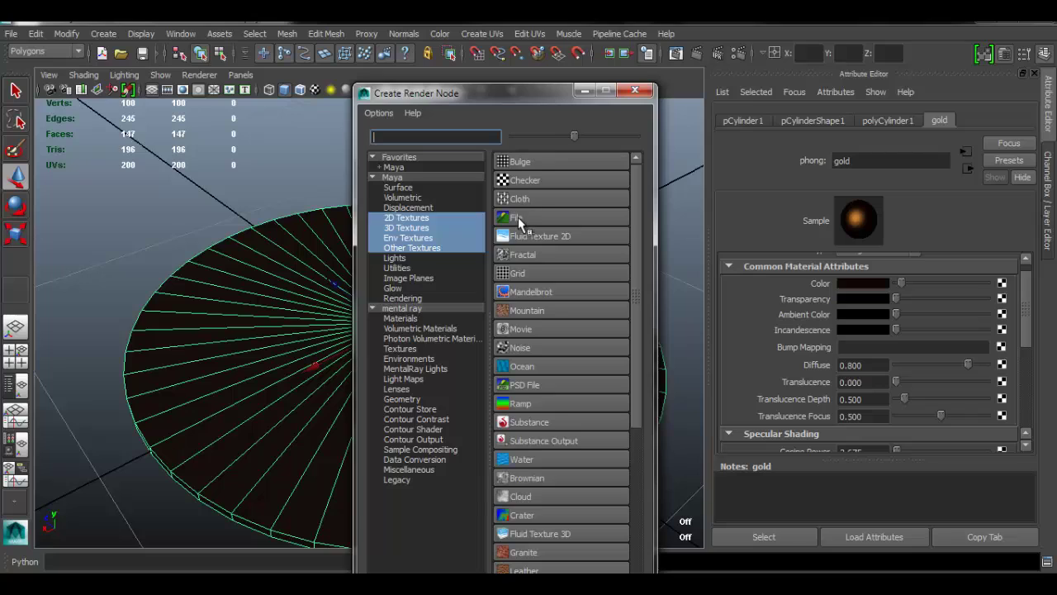
left_click(520, 220)
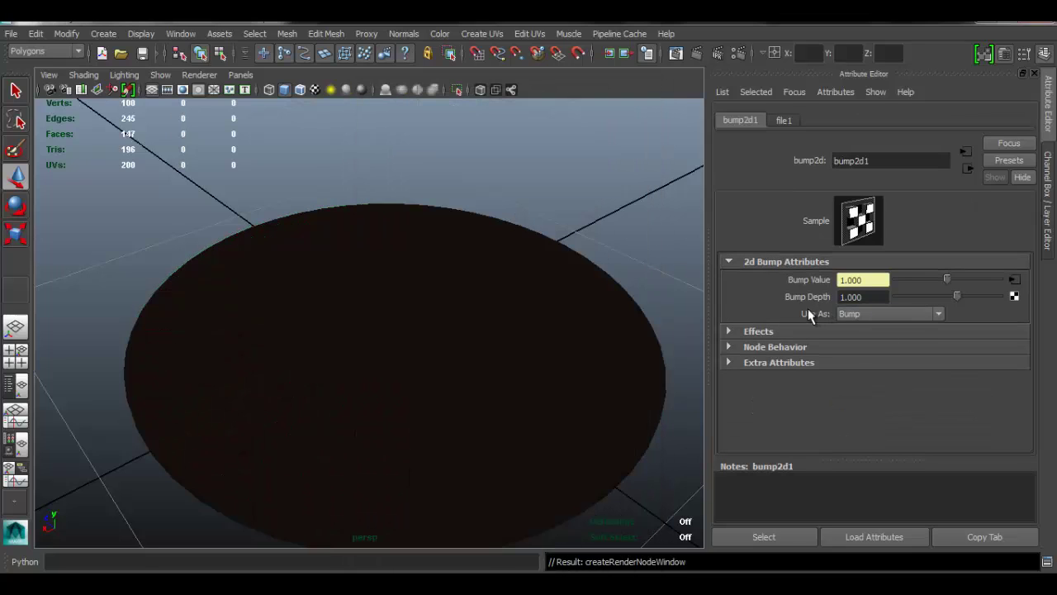
Step: Set the bump node to be used as Tangent Space Normals and load Coin_Normal.tga as its file texture image
left_click(868, 315)
left_click(882, 338)
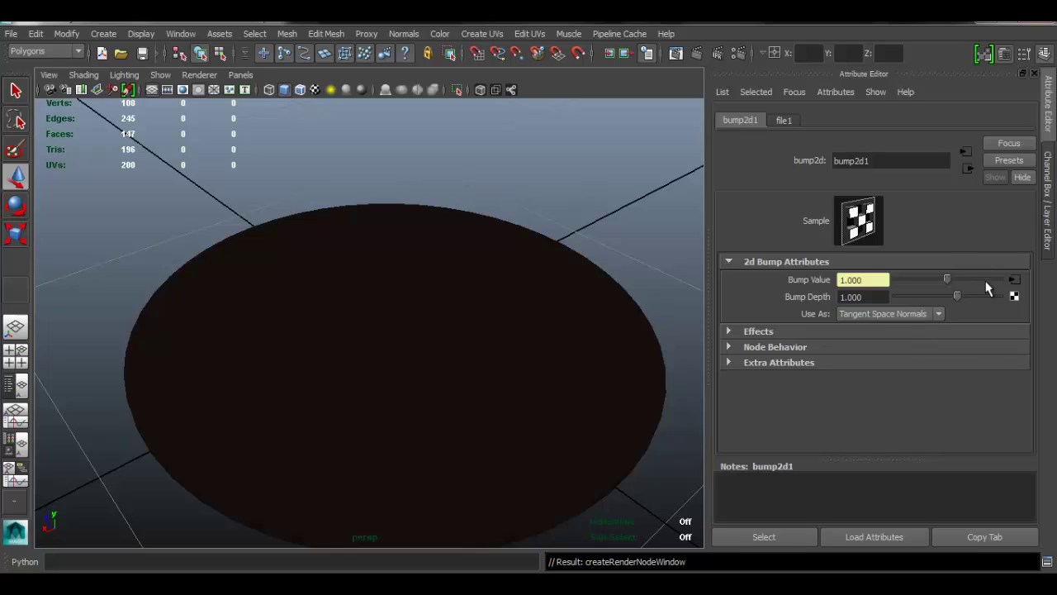
left_click(1014, 281)
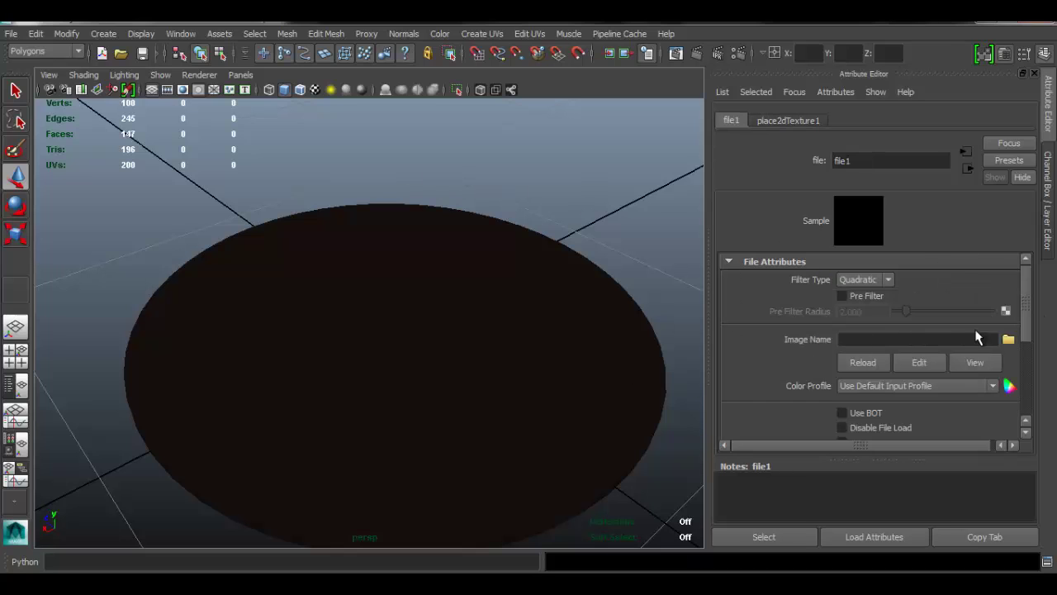
left_click(1008, 339)
left_click(224, 170)
left_click(789, 499)
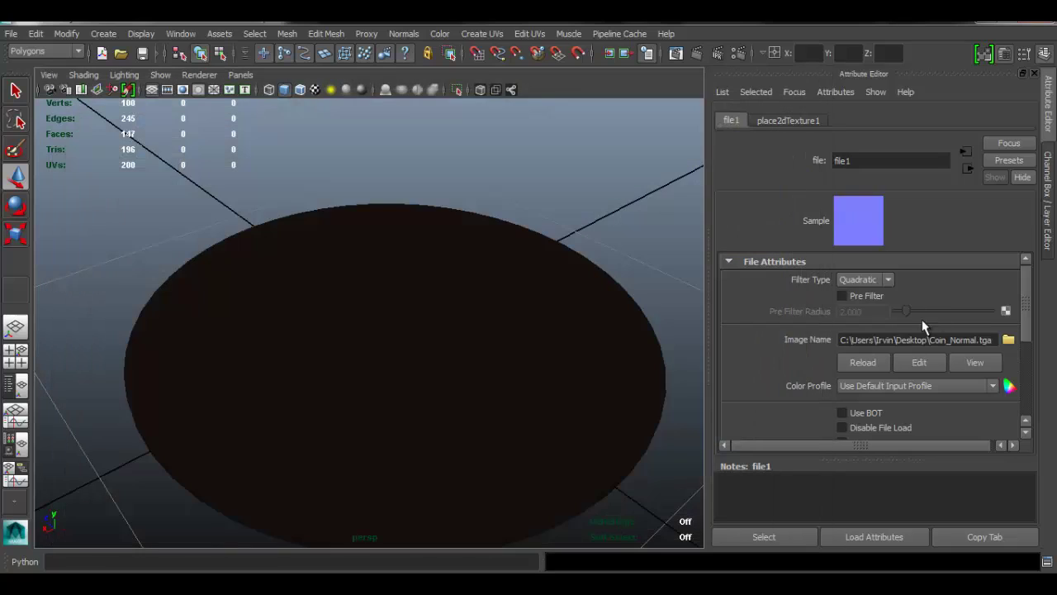
Step: Reselect the disc and open its UVs in the UV Texture Editor with the file1 normal map as the background
left_click_drag(537, 270, 514, 265, "alt")
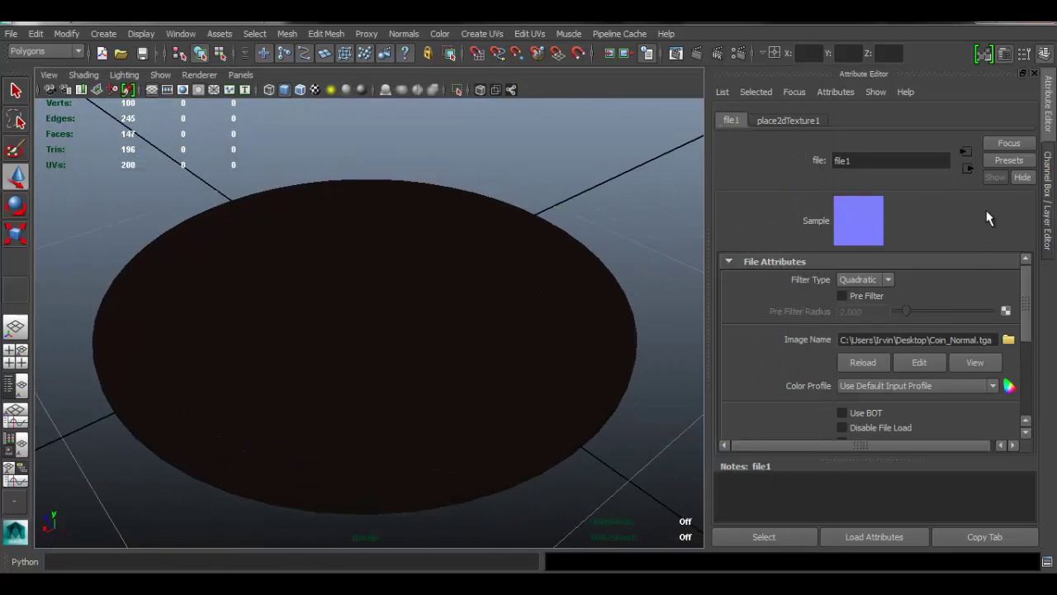
left_click(512, 295)
left_click_drag(583, 234, 526, 248, "alt")
scroll(527, 248, "up", 1)
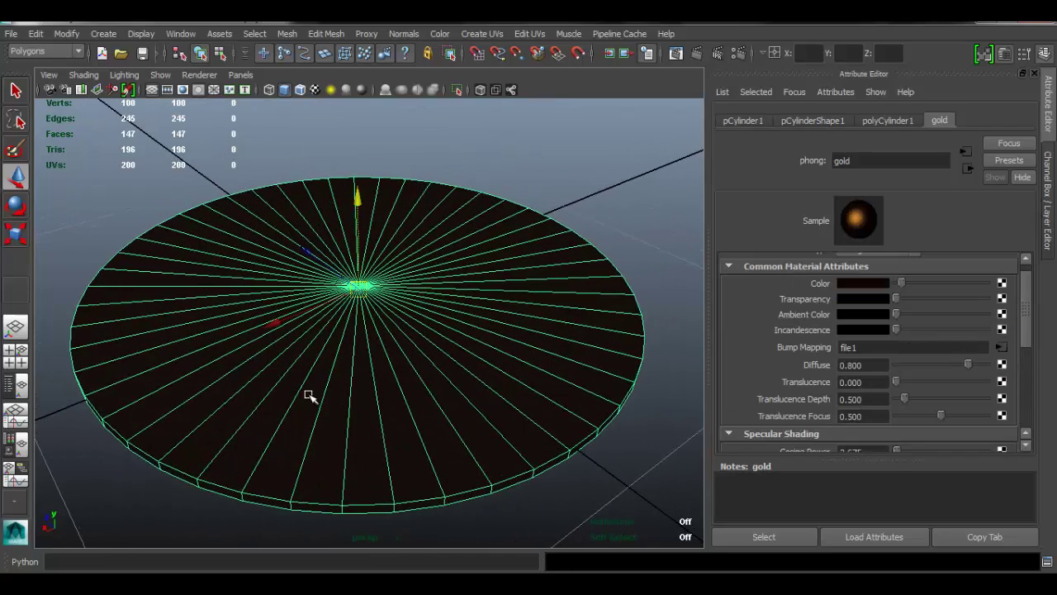
key("f")
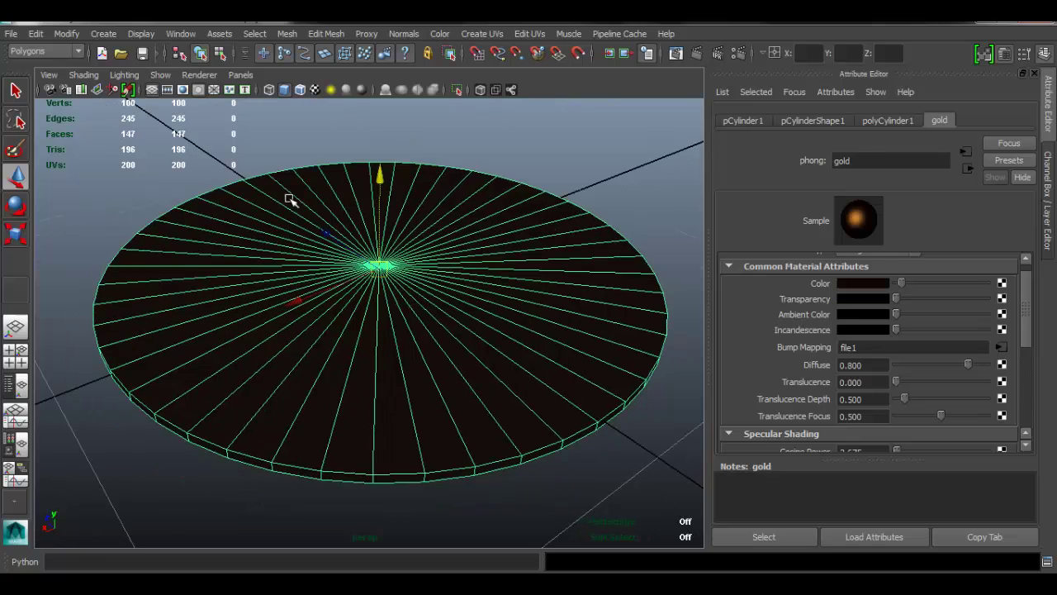
left_click(529, 34)
left_click(618, 345)
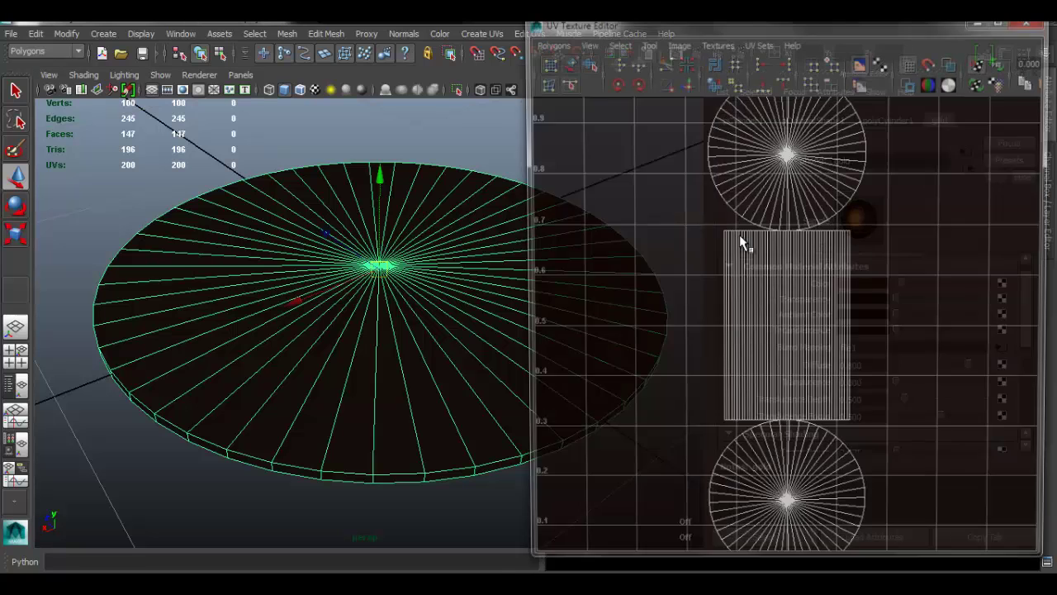
scroll(793, 230, "up", 3)
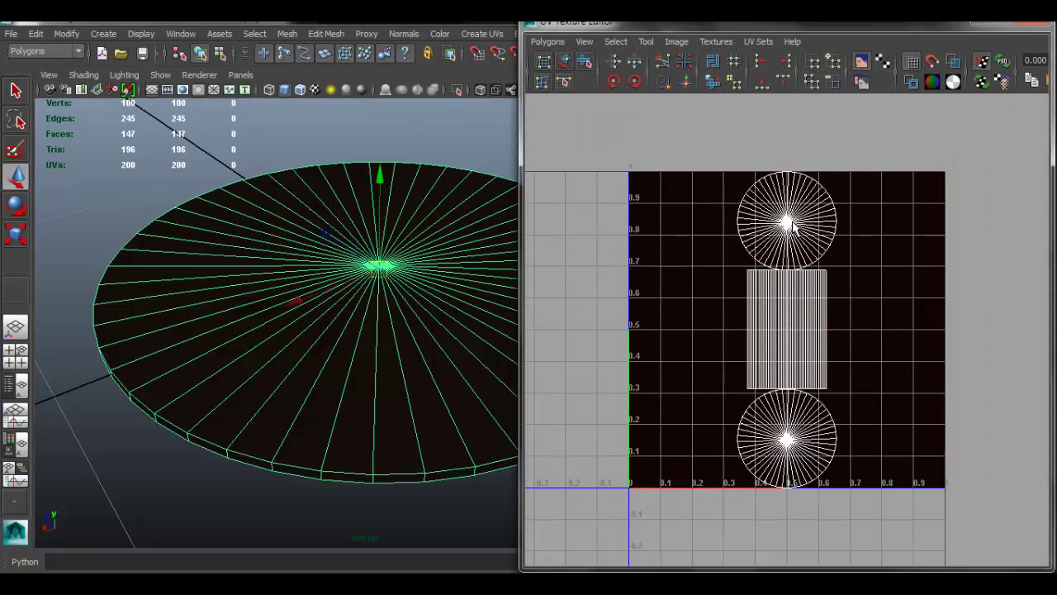
left_click(714, 43)
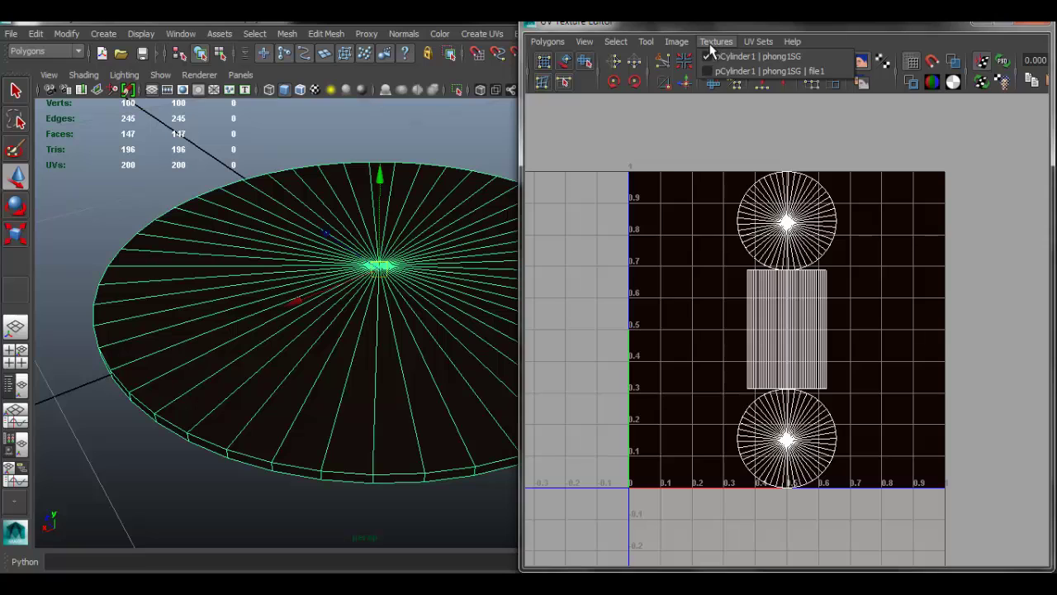
left_click(742, 79)
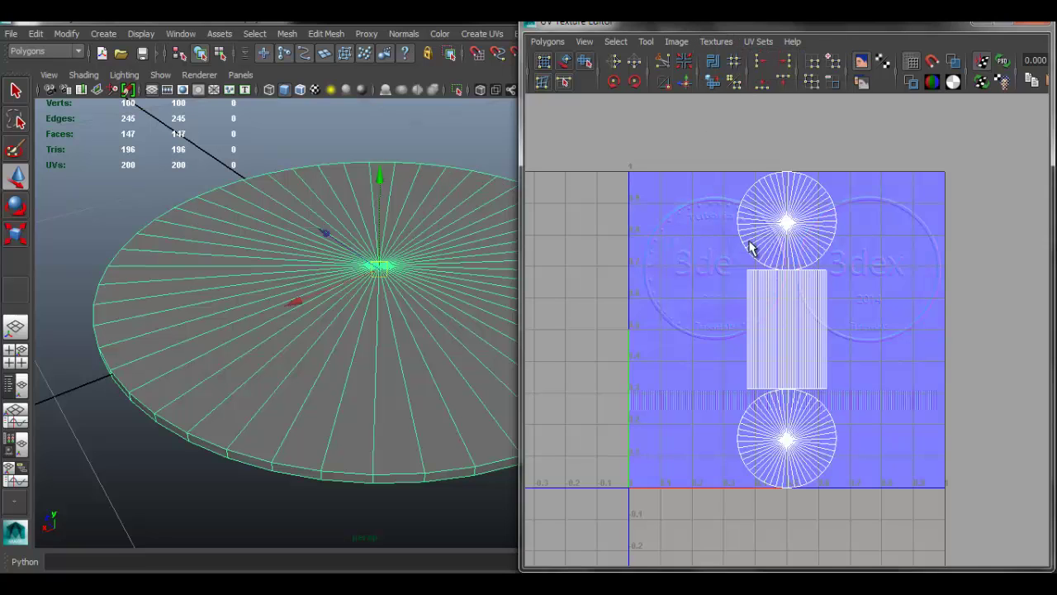
scroll(747, 238, "up", 3)
scroll(743, 229, "up", 3)
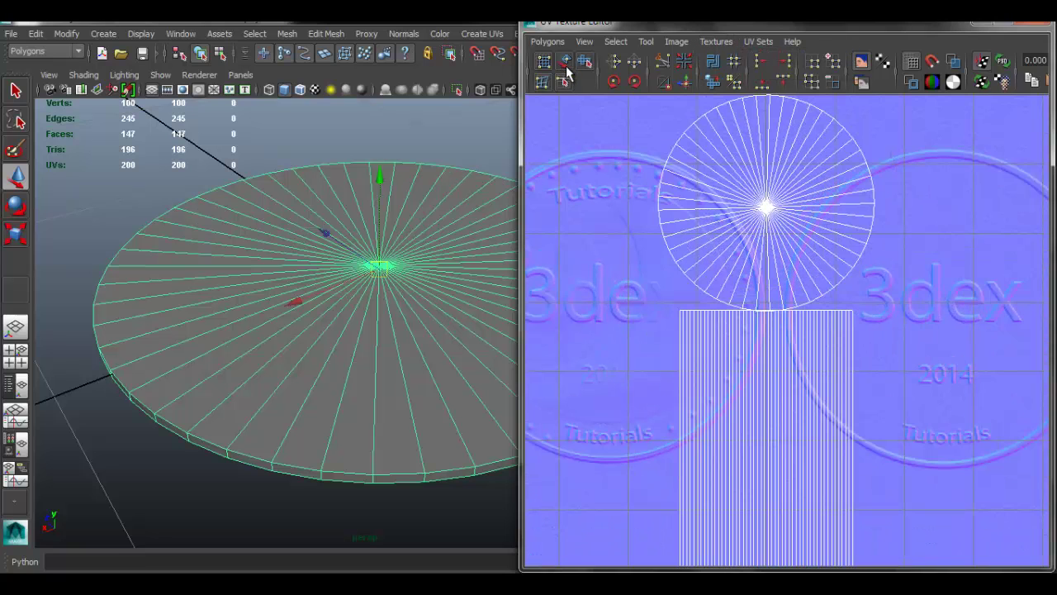
Step: Select the upper cap's UV shell and move it over the left coin design in the normal map
left_click(564, 61)
left_click(765, 207)
key("w")
left_click_drag(767, 207, 607, 309)
middle_click_drag(660, 306, 683, 302, "alt")
scroll(680, 302, "up", 1)
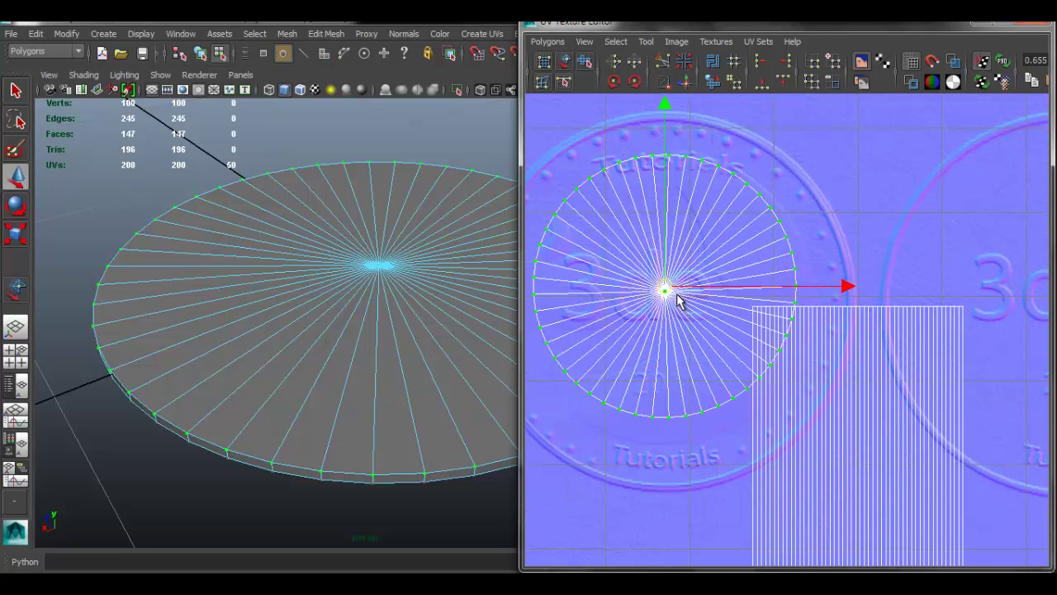
Step: Scale the upper cap's UV shell up towards the size of the left coin design
key("r")
left_click_drag(668, 289, 729, 302)
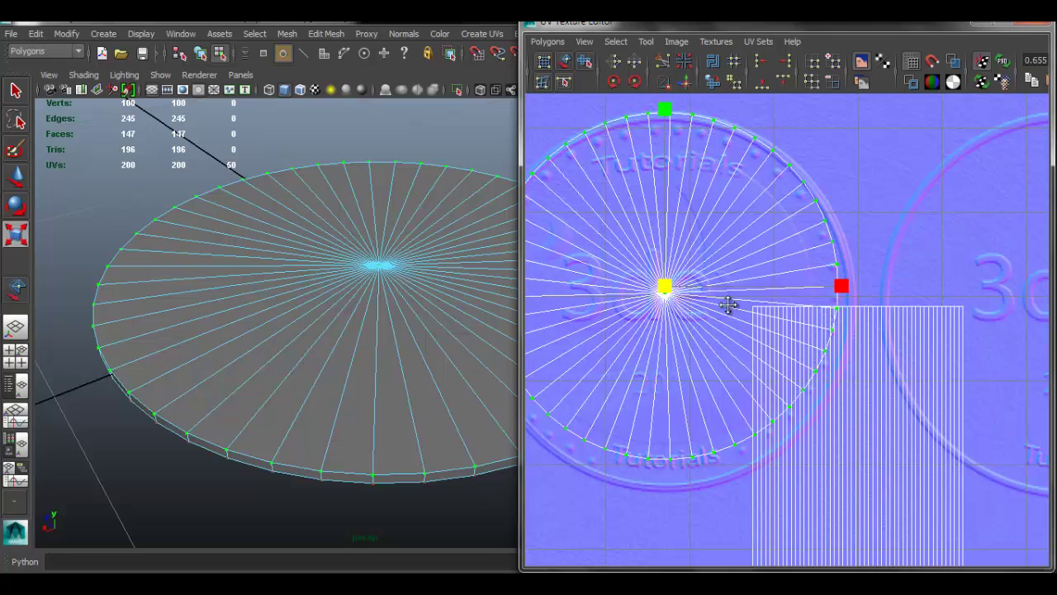
middle_click_drag(663, 287, 766, 323, "alt")
key("w")
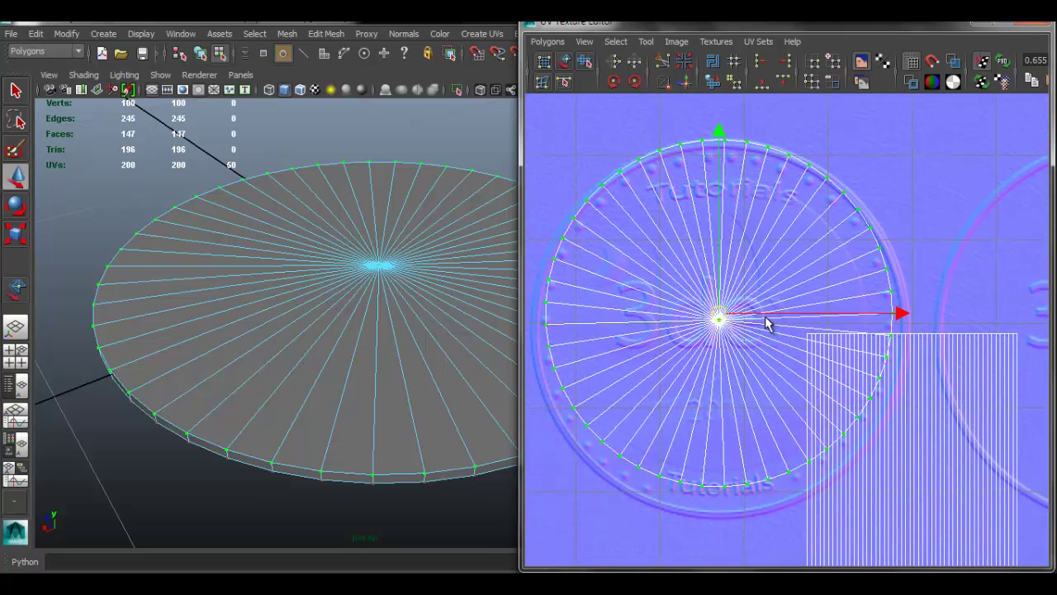
scroll(754, 314, "down", 3)
scroll(740, 320, "up", 1)
mouse_move(737, 321)
left_mouse_down()
mouse_move(795, 297)
mouse_move(743, 306)
mouse_move(746, 325)
mouse_move(722, 325)
left_mouse_up()
Step: Reselect the upper cap's UV shell, then reposition and enlarge it to fit the left coin's outer rim
right_click(678, 237)
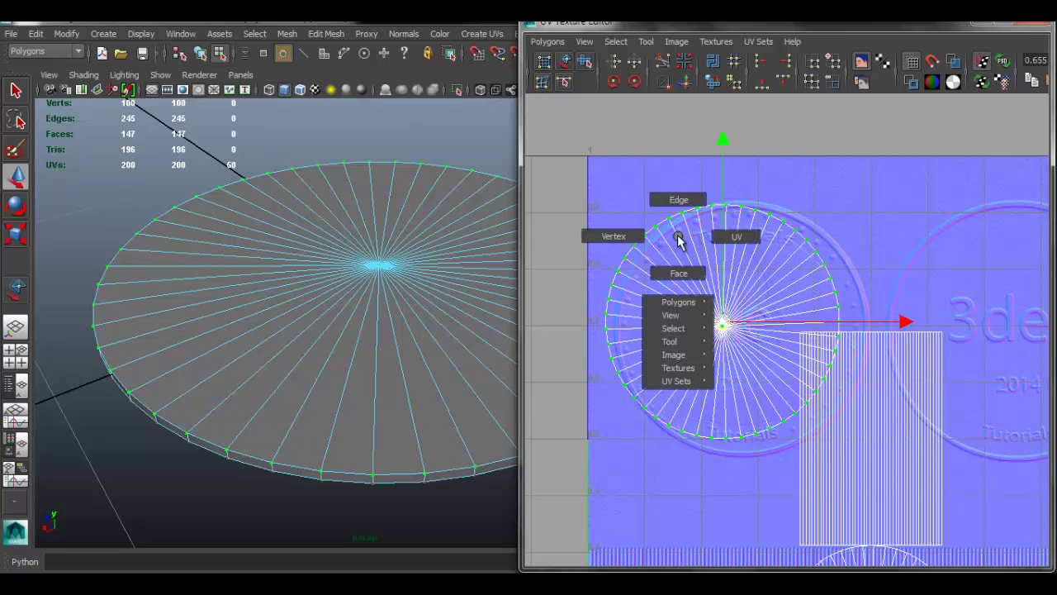
right_click_drag(678, 238, 739, 234)
left_click(819, 167)
middle_click_drag(755, 257, 748, 256, "alt")
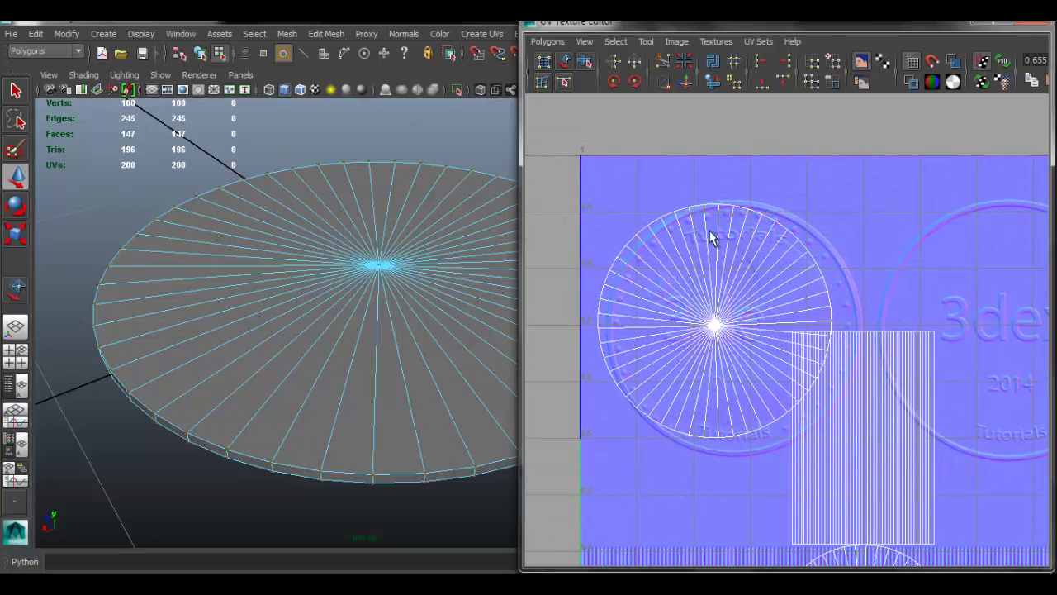
left_click(565, 66)
left_click(665, 249)
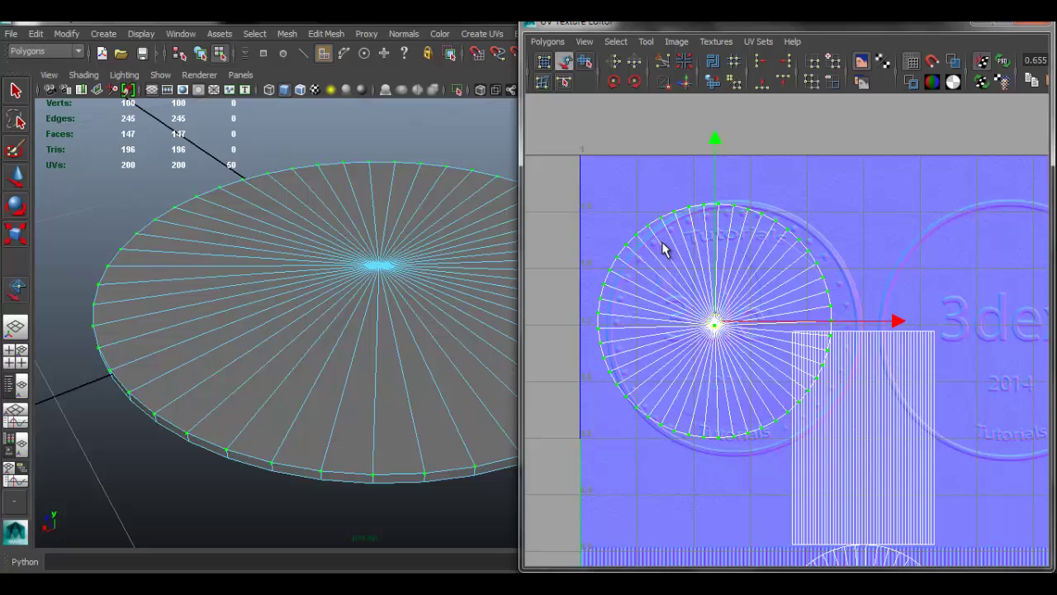
left_click_drag(714, 321, 741, 337)
key("ctrl+z")
key("r")
scroll(735, 332, "up", 1)
scroll(741, 337, "up", 1)
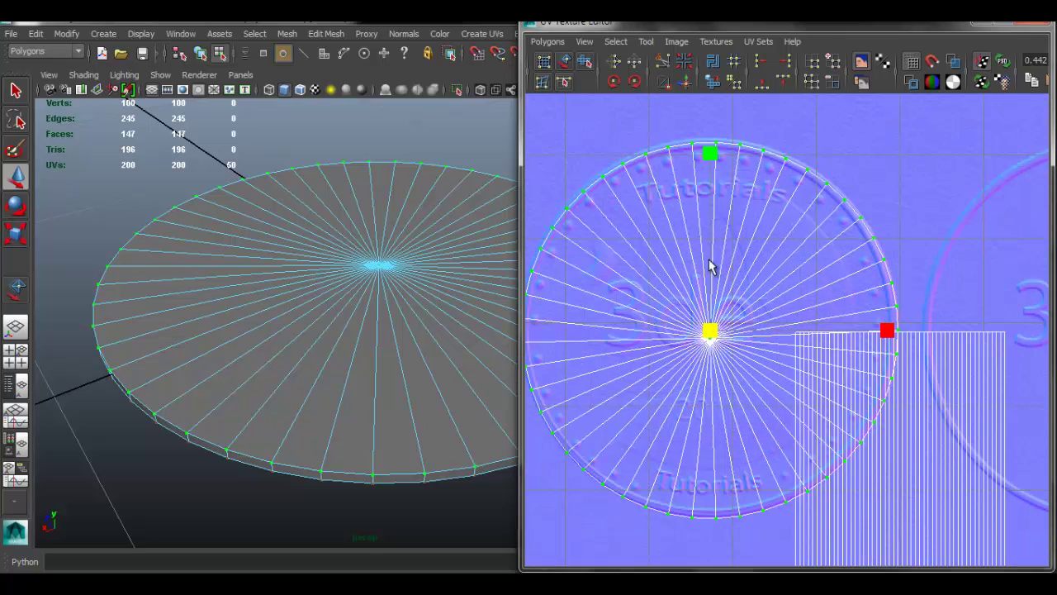
key("w")
left_click_drag(709, 148, 709, 146)
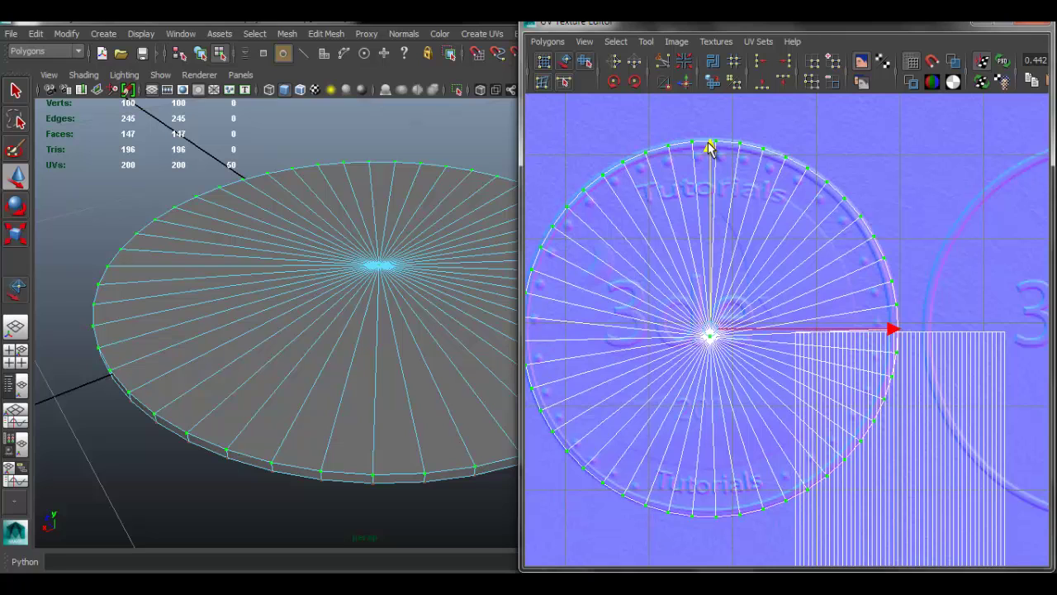
Step: Select the lower cap's UV shell and move it over the right coin design in the normal map
scroll(878, 345, "down", 3)
middle_click_drag(928, 431, 812, 262, "alt")
left_click(846, 474)
left_click(564, 62)
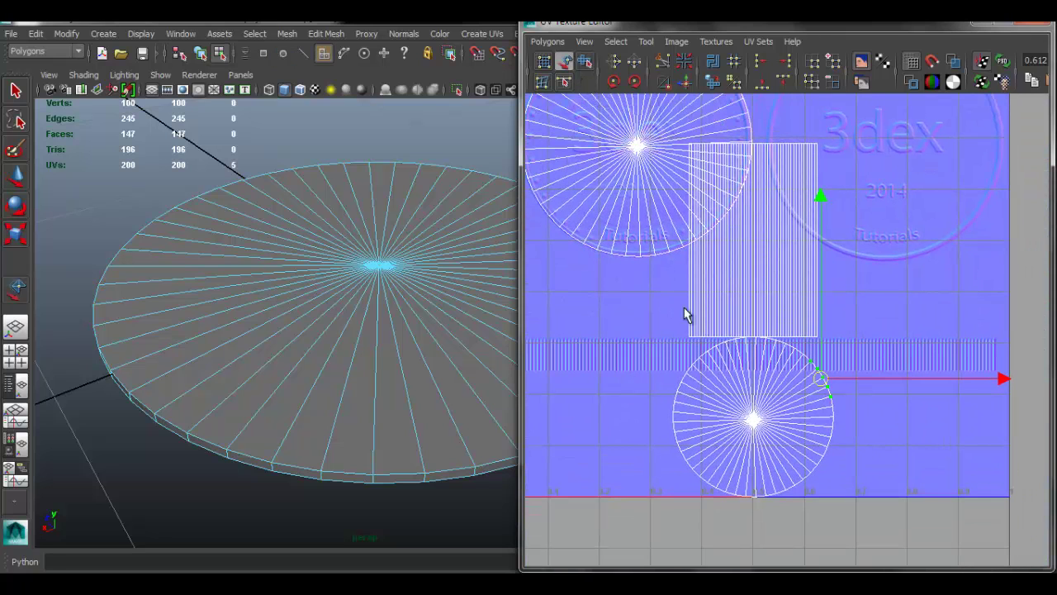
left_click(713, 382)
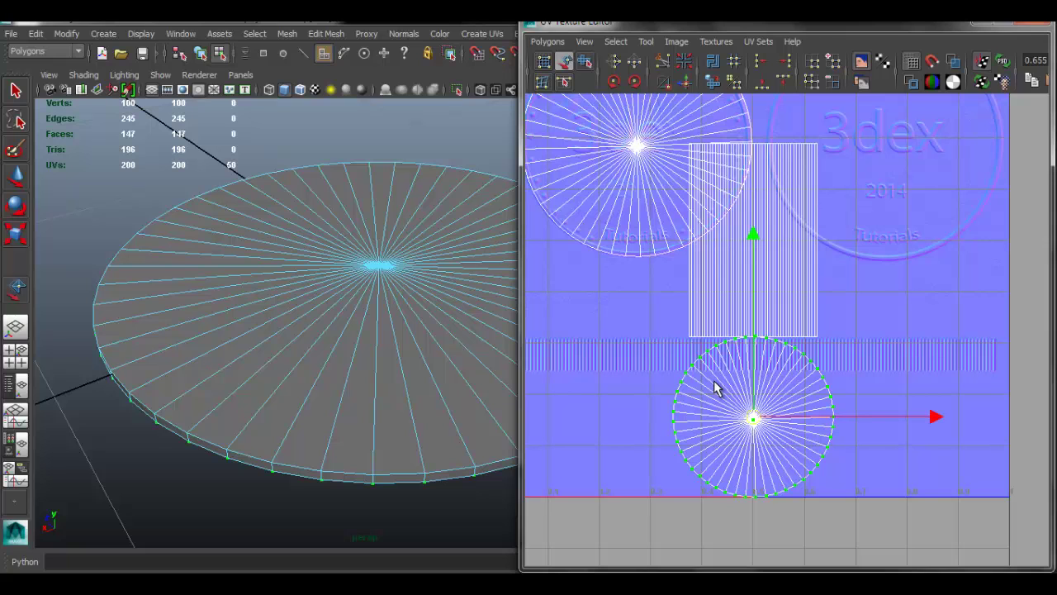
key("r")
key("w")
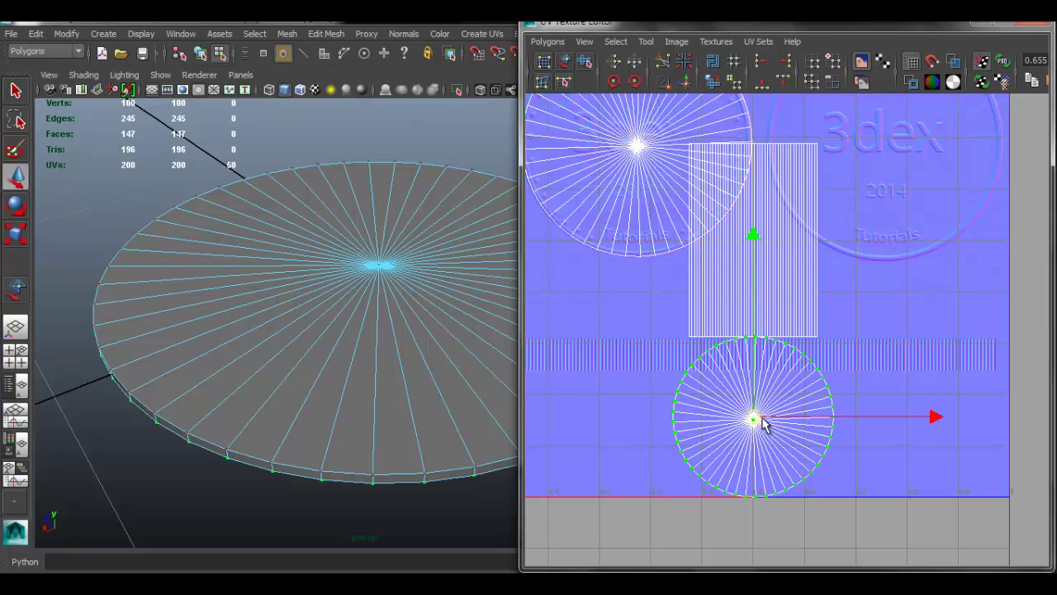
left_click_drag(755, 419, 895, 150)
Step: Centre the lower cap's UV shell on the right coin design and scale it up to match the outer rim
middle_click_drag(884, 186, 811, 337, "alt")
scroll(826, 314, "up", 3)
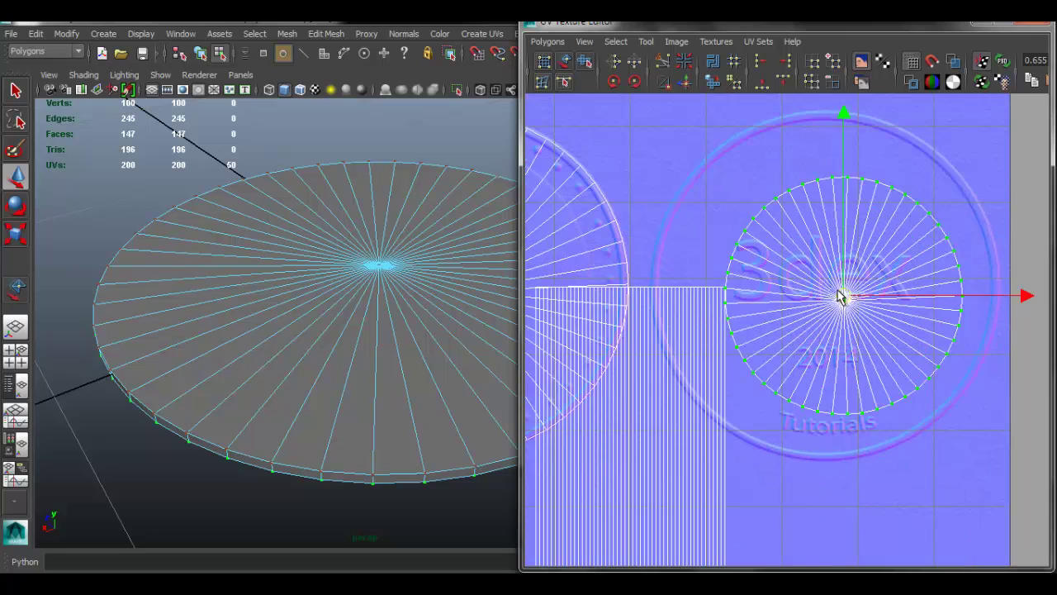
left_click_drag(830, 295, 906, 298)
key("r")
key("w")
left_click_drag(832, 107, 834, 110)
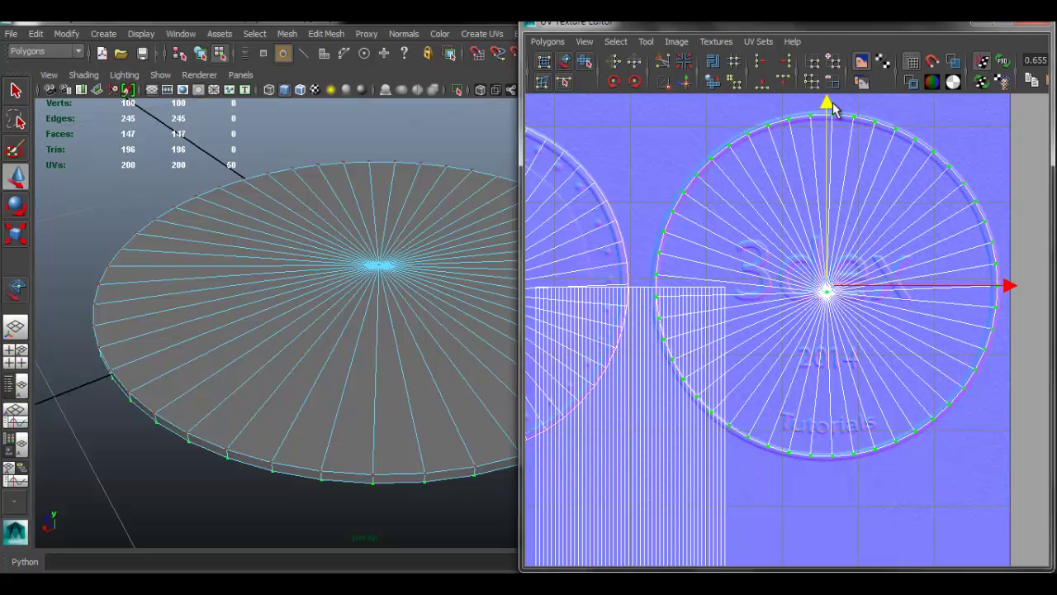
key("r")
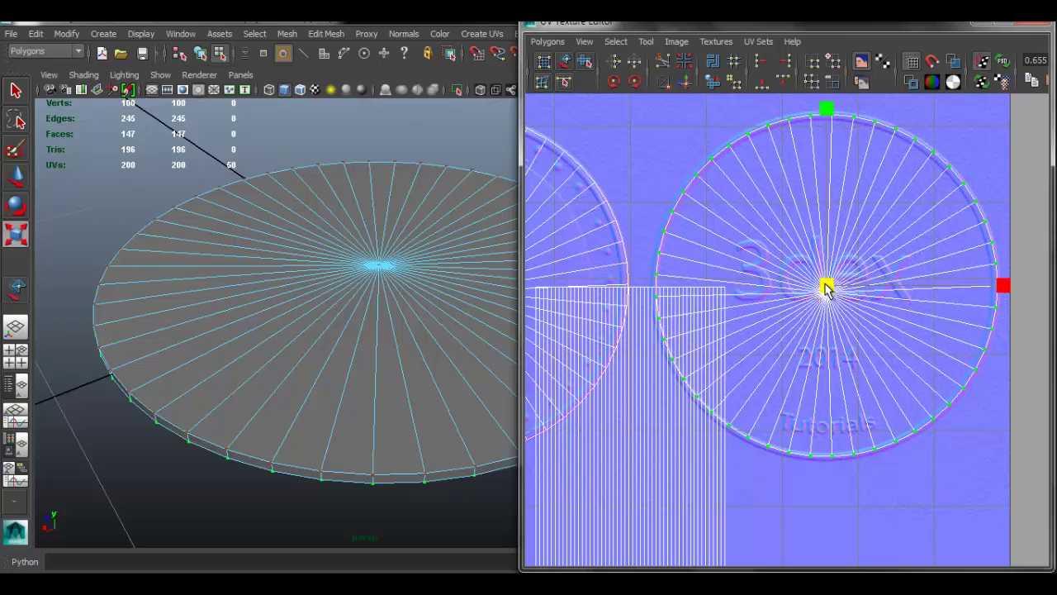
left_click_drag(829, 288, 829, 289)
key("w")
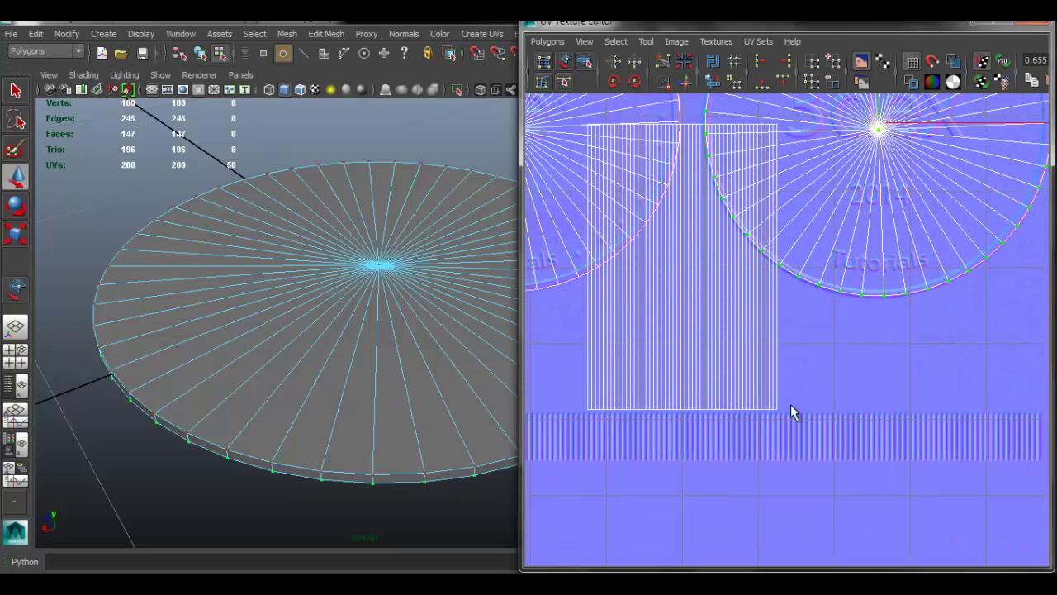
Step: Select the side wall's UV shell, flatten it vertically and place it within the ridged edge strip of the normal map
left_click(762, 406)
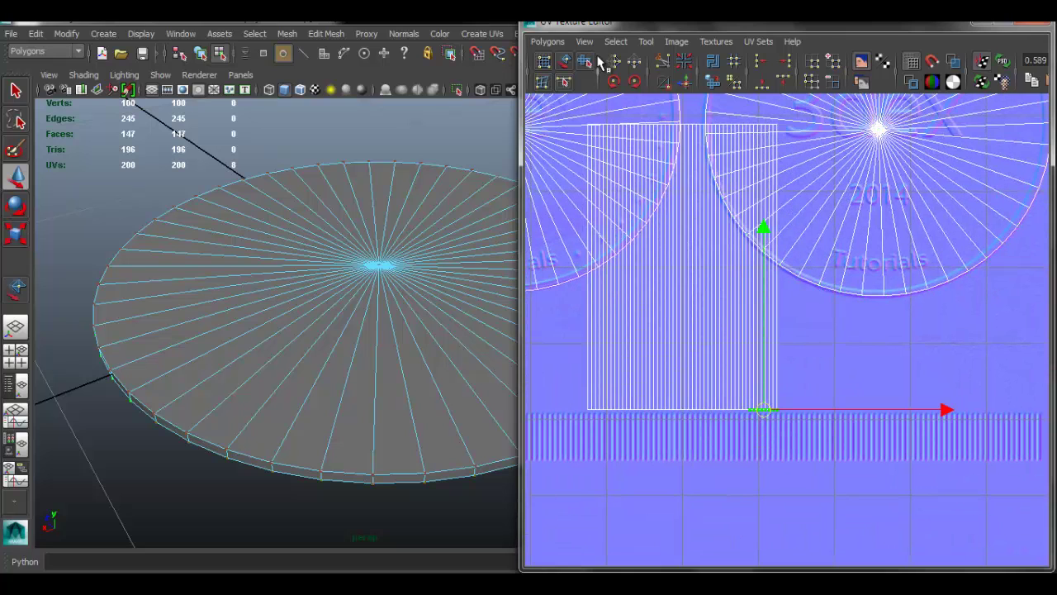
left_click(567, 60)
left_click(683, 291)
middle_click_drag(716, 281, 729, 293, "alt")
key("r")
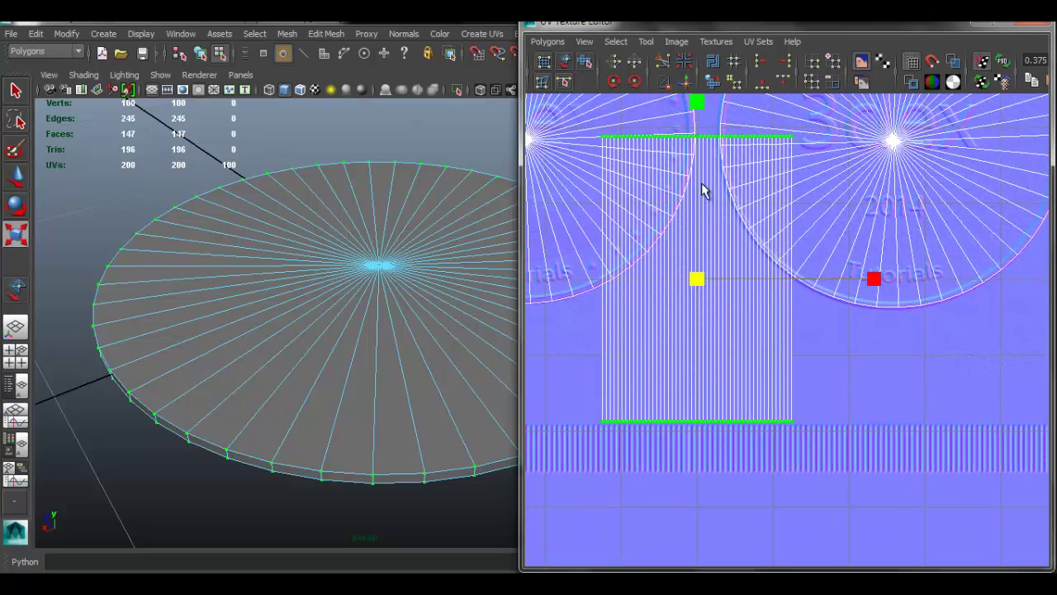
left_click_drag(698, 112, 707, 439)
key("w")
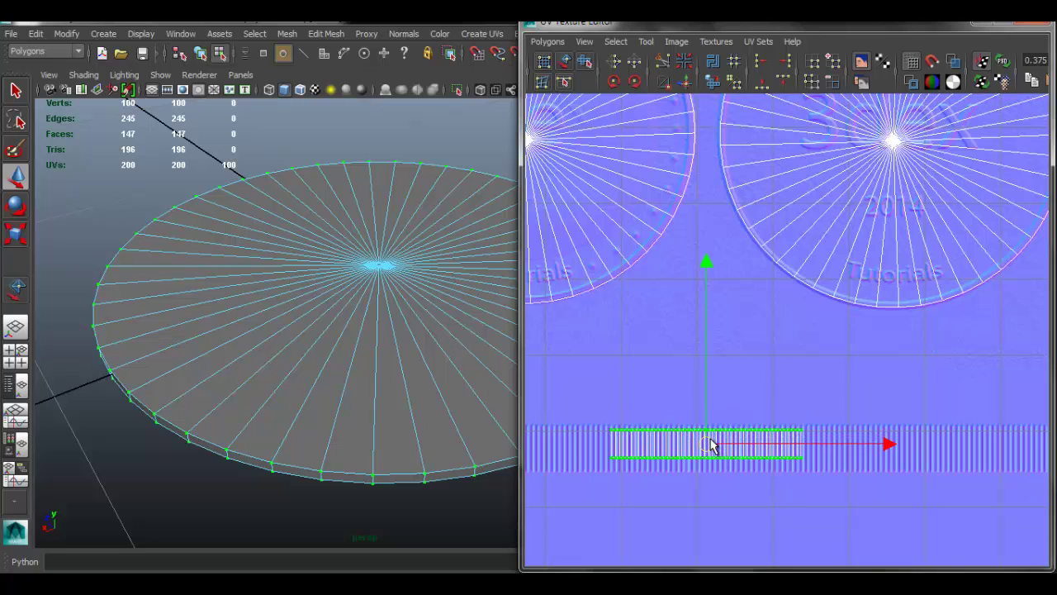
Step: Scale up the side wall's UV shell uniformly and move it down to centre it within the ridged edge strip
scroll(707, 438, "down", 2)
middle_click_drag(716, 408, 762, 358, "alt")
key("r")
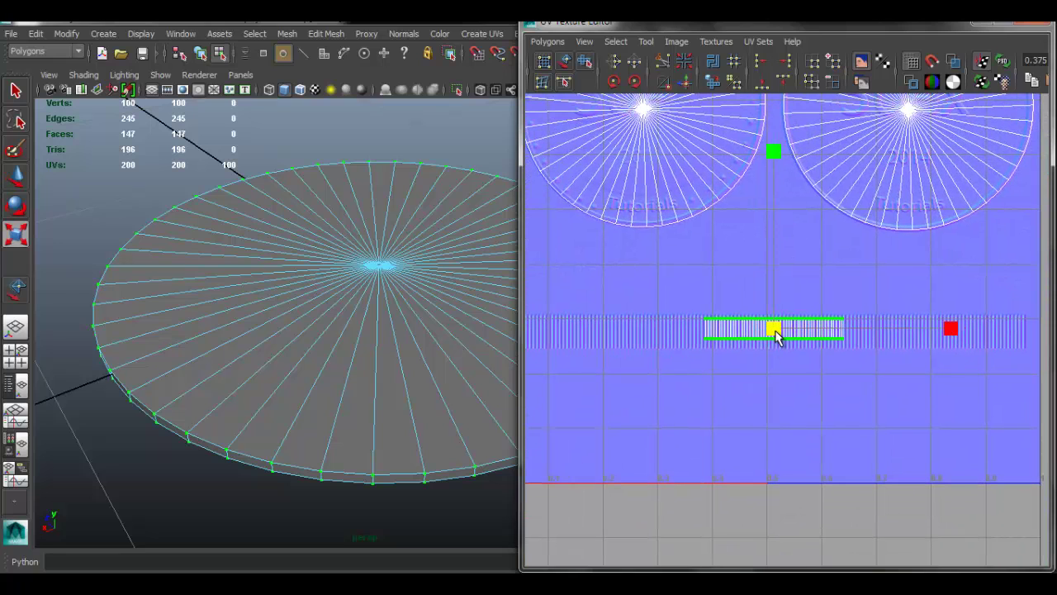
left_click_drag(775, 331, 833, 334)
key("w")
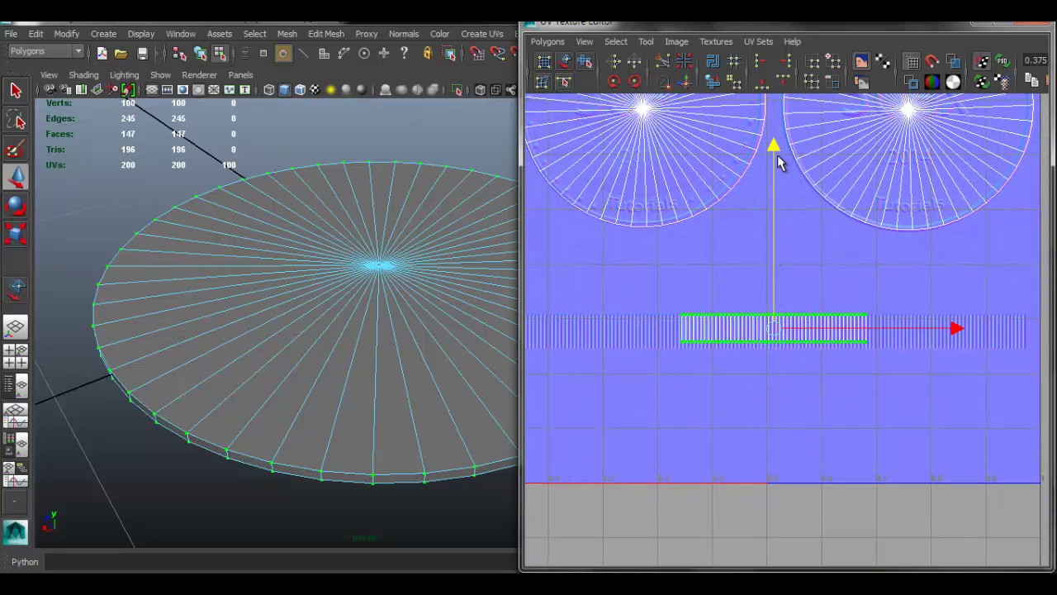
left_click_drag(777, 154, 776, 154)
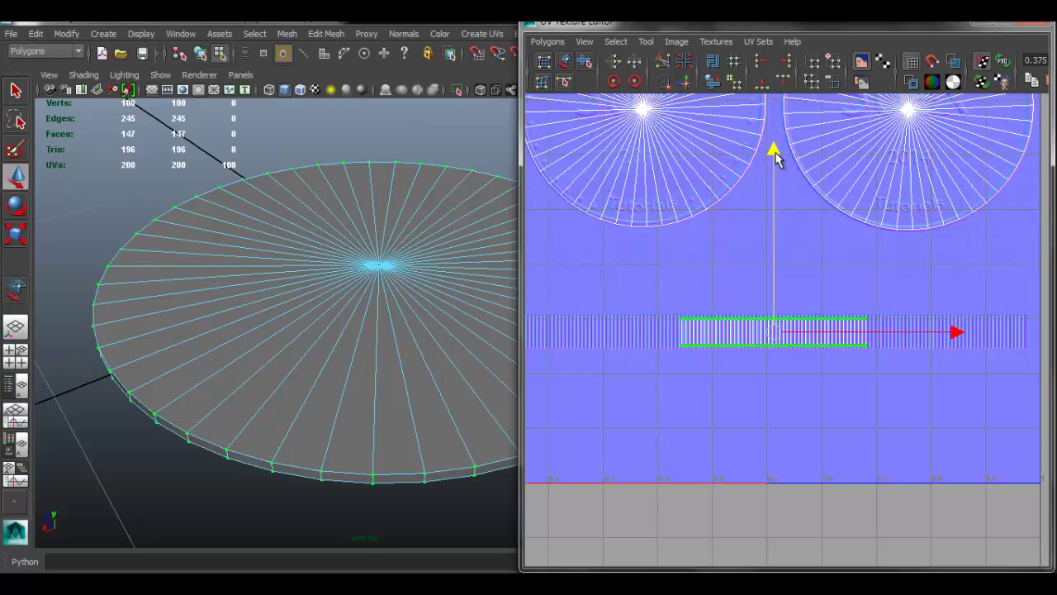
Step: Stretch the side wall's UV shell horizontally to span almost the full length of the ridged strip, then deselect it
key("r")
left_click_drag(951, 332, 1055, 357)
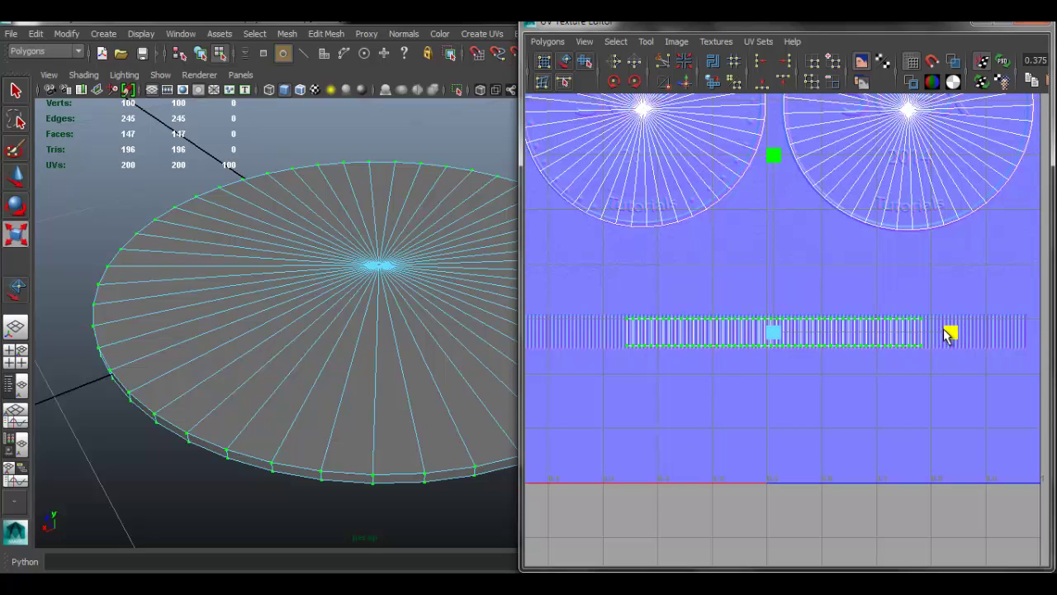
left_click_drag(949, 330, 1055, 357)
scroll(858, 343, "down", 2)
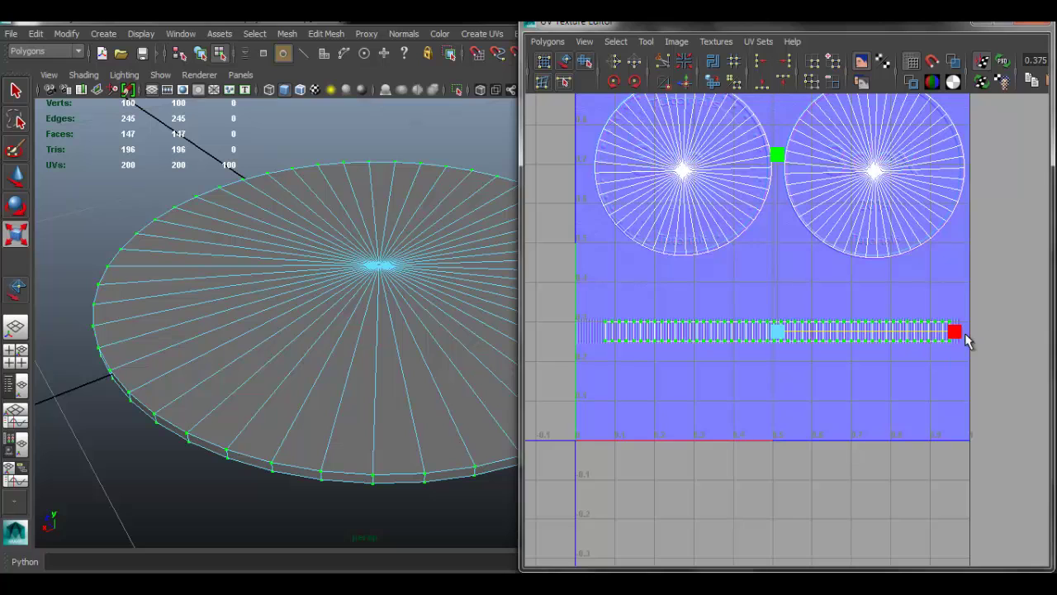
mouse_move(958, 333)
left_mouse_down()
mouse_move(969, 336)
mouse_move(954, 331)
left_mouse_up()
key("w")
left_click(912, 253)
middle_click_drag(846, 203, 836, 317, "alt")
scroll(670, 174, "up", 2)
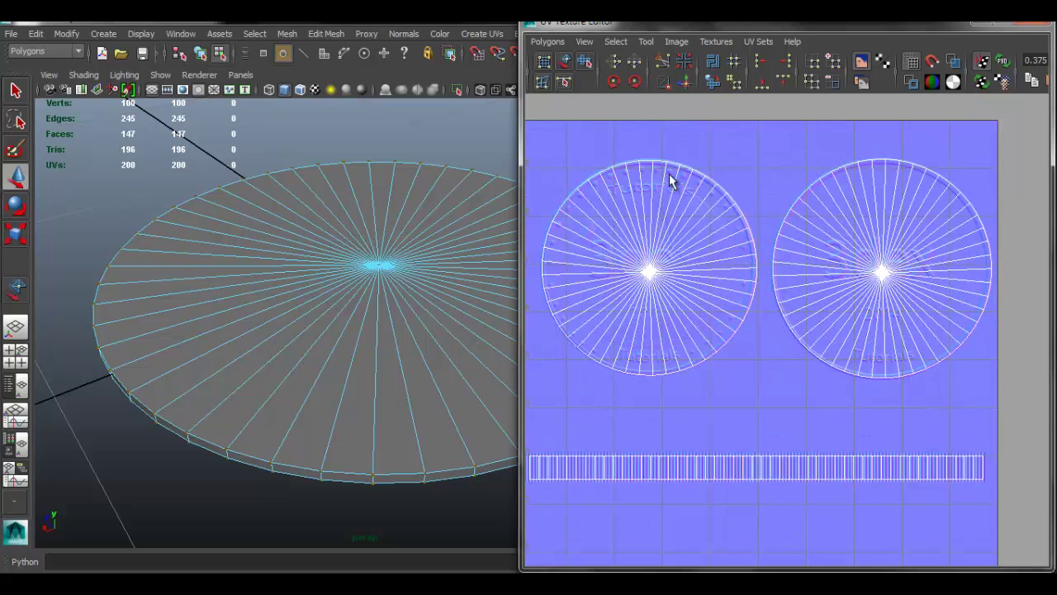
Step: Put away the UV Texture Editor, reframe the whole coin in the perspective view and show the Channel Box
left_click(981, 24)
right_click_drag(413, 238, 478, 217)
left_click_drag(586, 231, 528, 253, "alt")
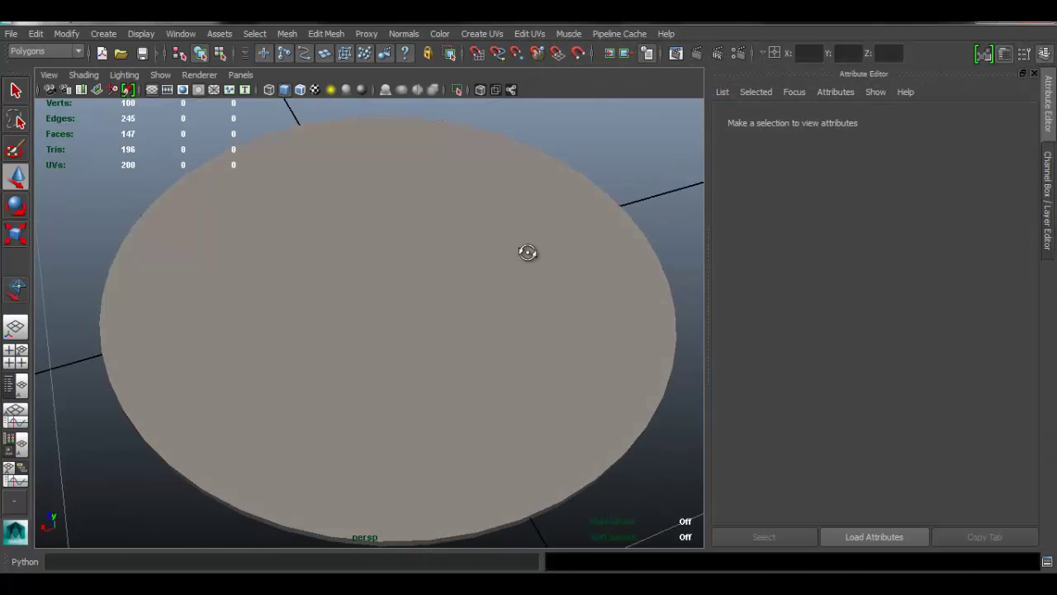
right_click_drag(528, 251, 433, 206, "alt")
key("ctrl+a")
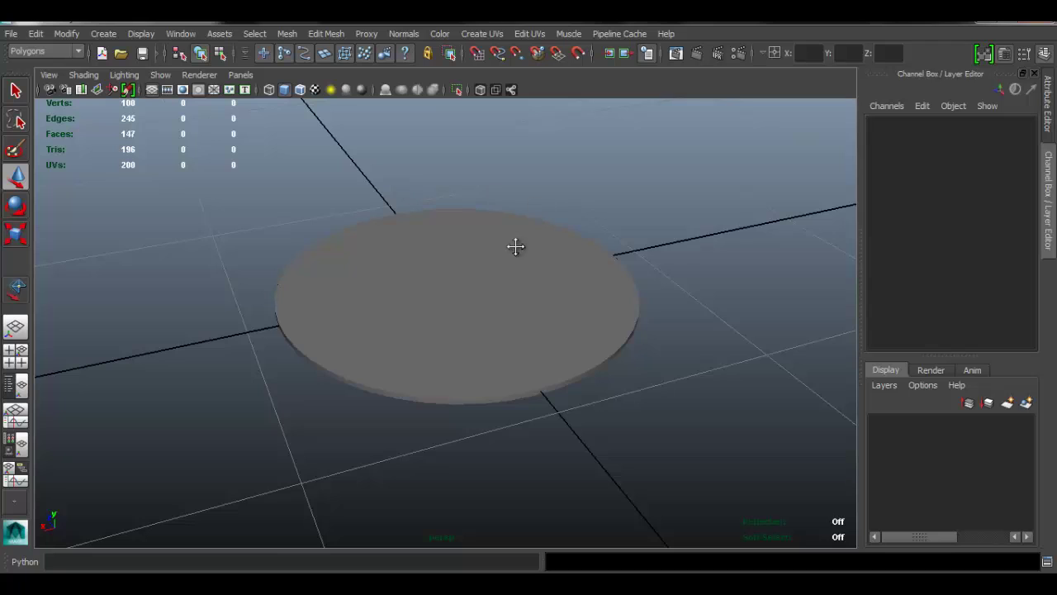
left_click_drag(515, 246, 446, 219, "alt")
left_click_drag(404, 187, 454, 198, "alt")
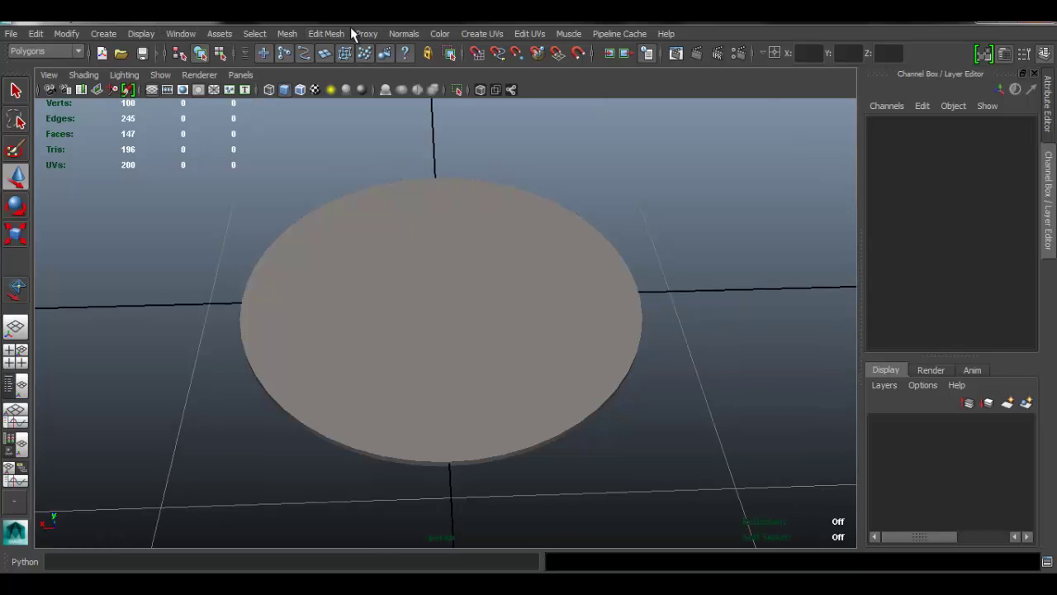
Step: Open the Render View, set its renderer to mental ray and move the window aside
left_click(675, 54)
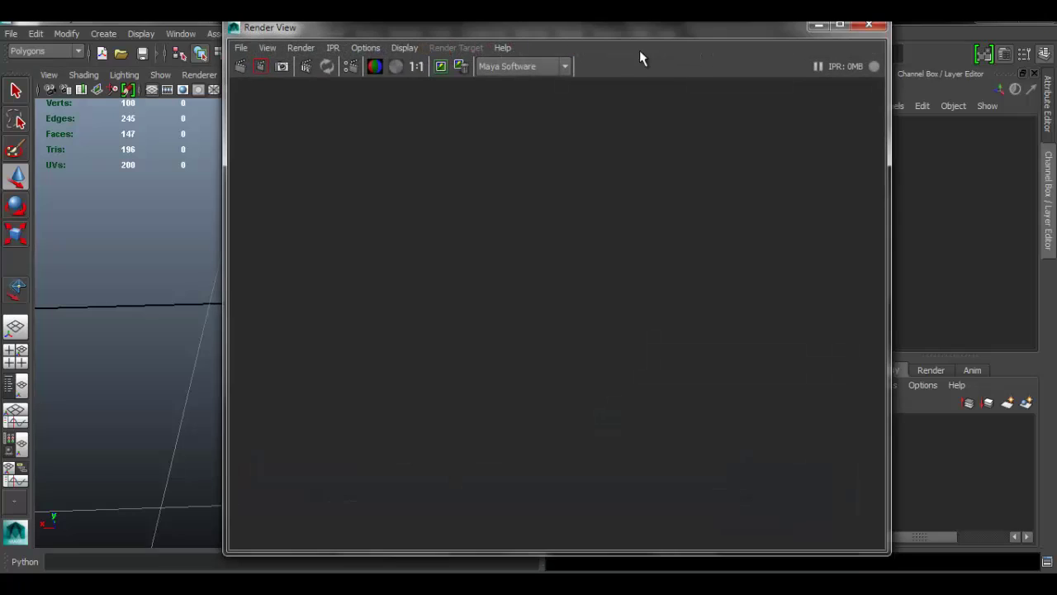
left_click(545, 67)
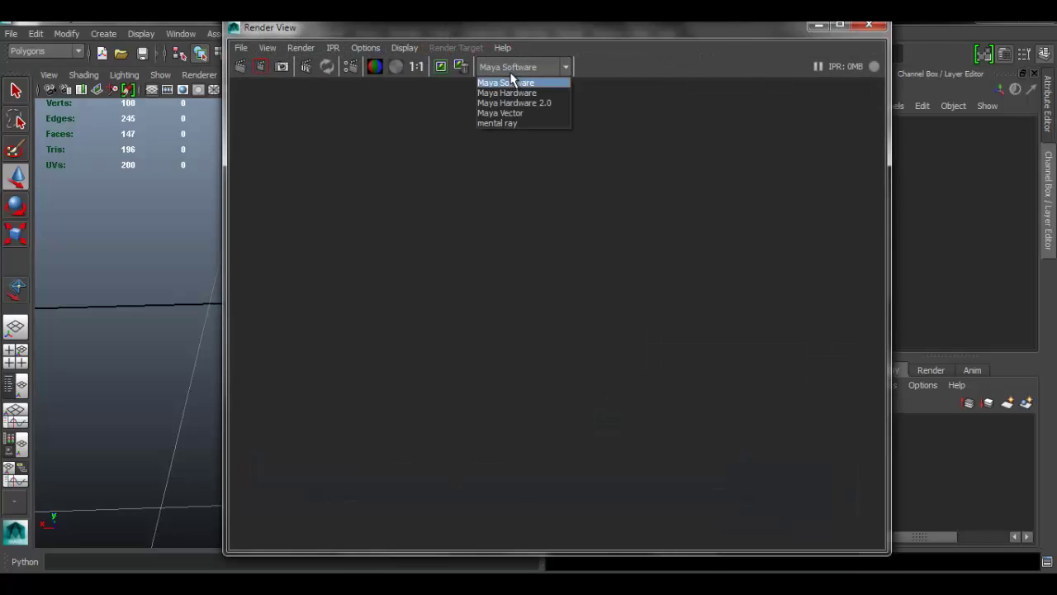
left_click(509, 123)
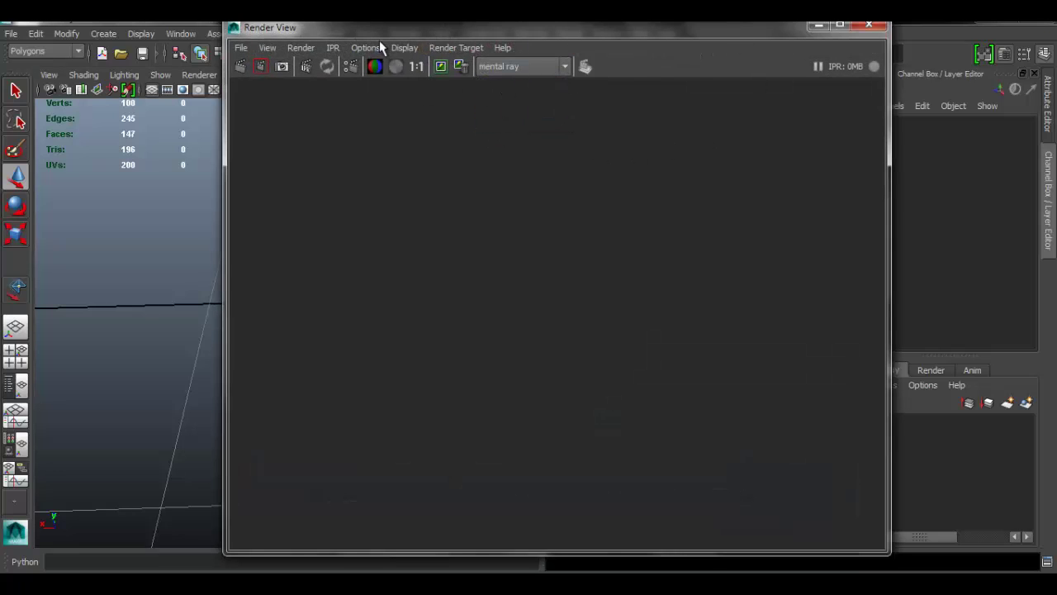
left_click_drag(379, 40, 520, 47)
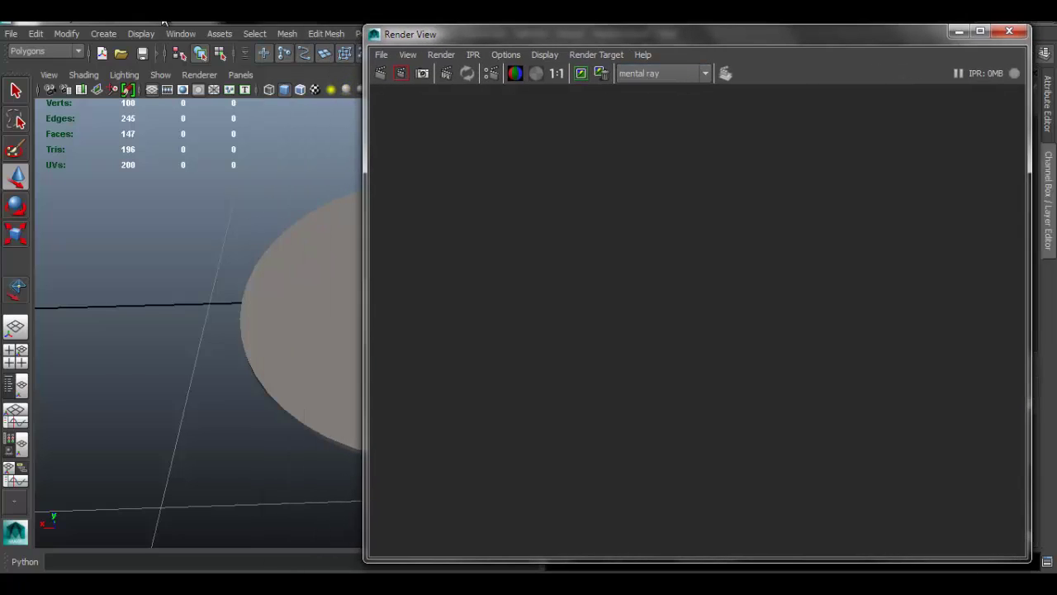
Step: Check in the Plug-in Manager whether the mental ray plug-in Mayatomr.mll is loaded, then close the manager
left_click(185, 33)
mouse_move(280, 121)
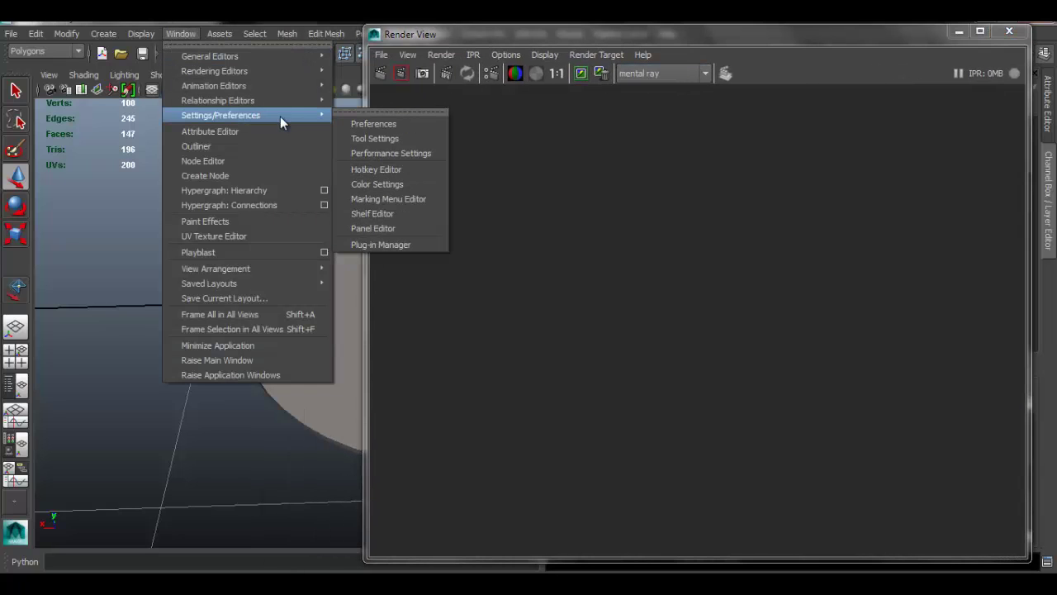
left_click(419, 247)
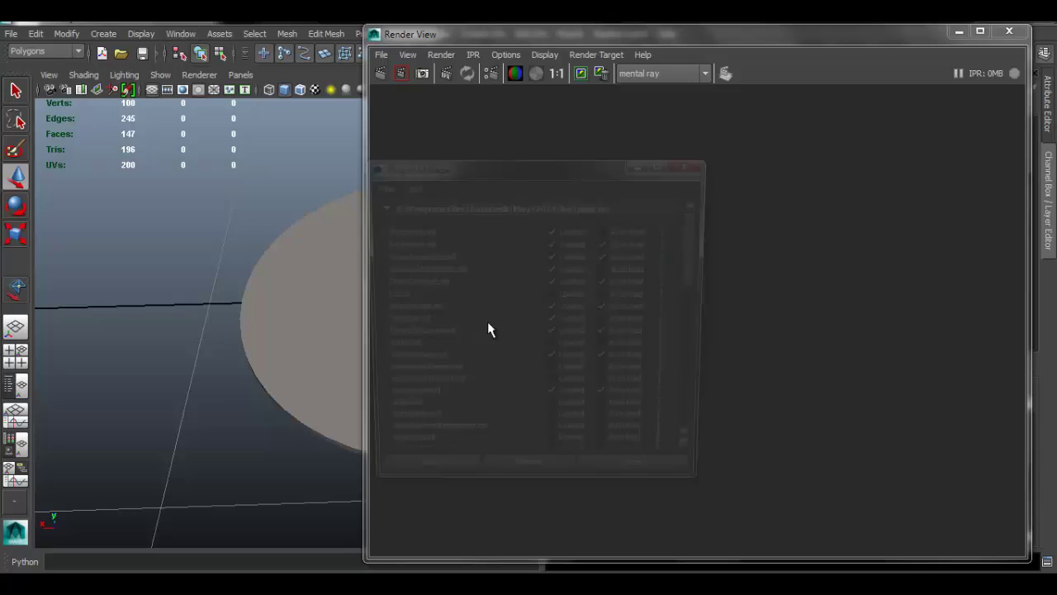
scroll(681, 423, "down", 10)
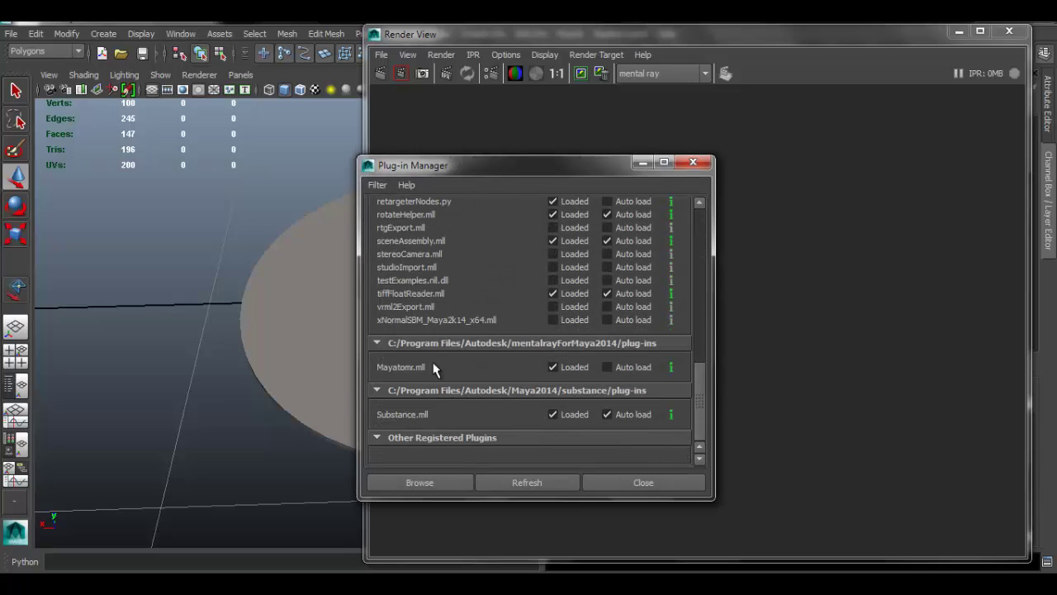
left_click(627, 482)
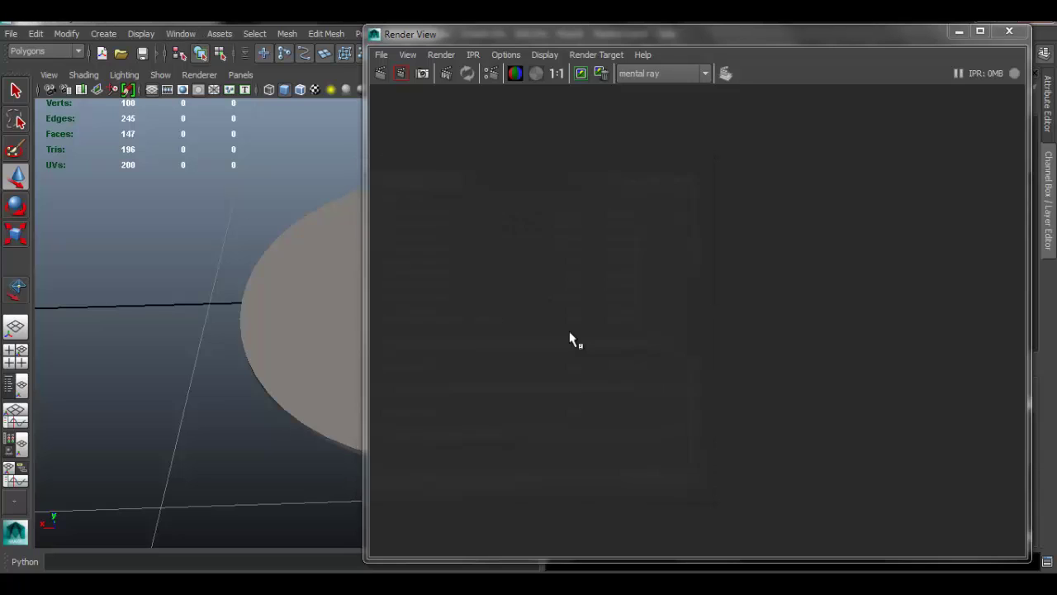
Step: Set the image size preset to HD 720 in the Render Settings
left_click(511, 55)
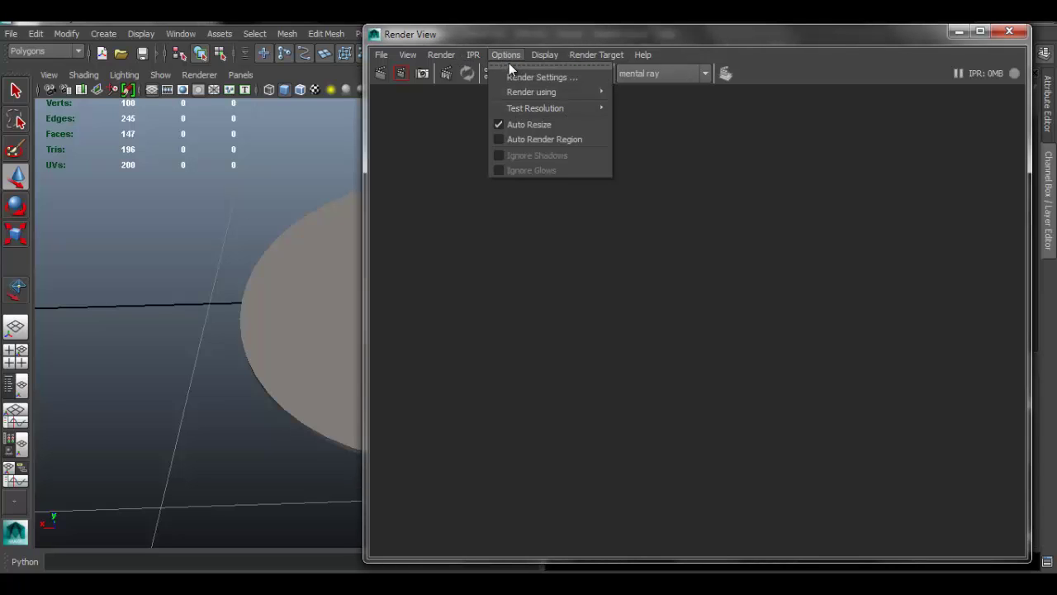
left_click(530, 77)
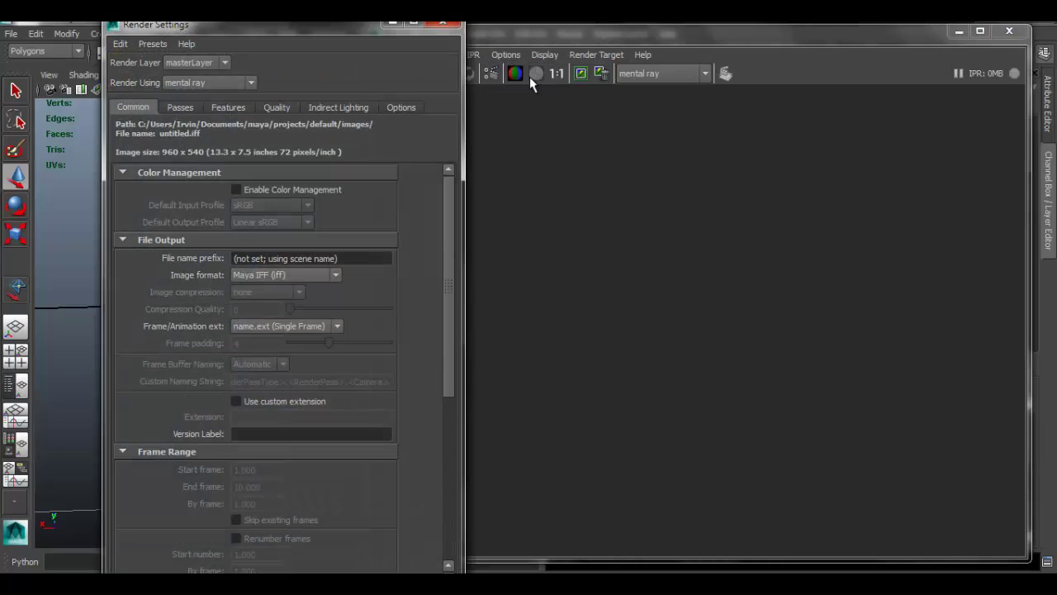
scroll(447, 257, "down", 5)
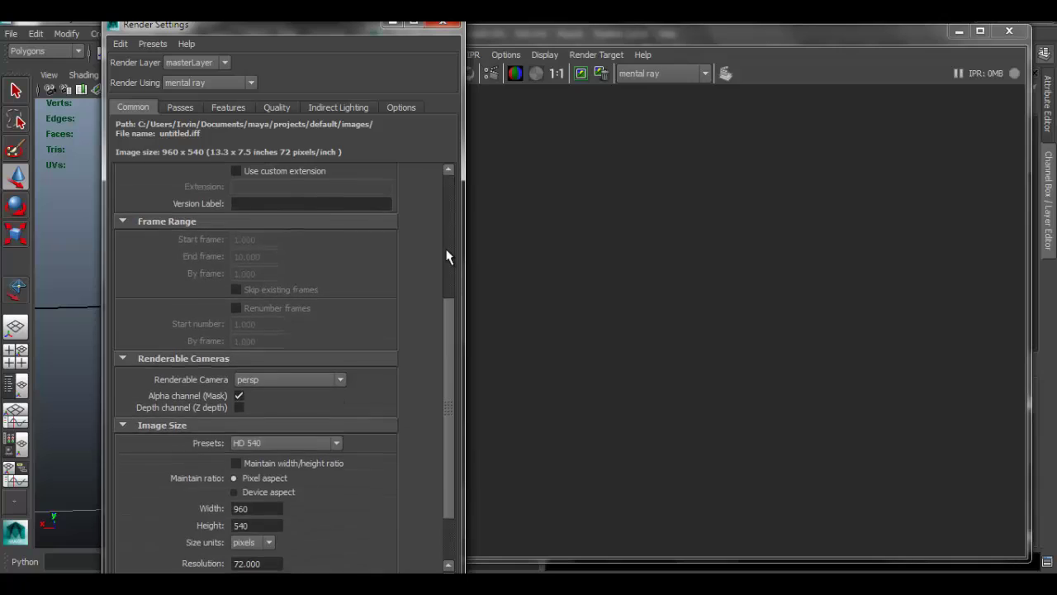
scroll(447, 257, "up", 5)
left_click_drag(445, 230, 444, 394)
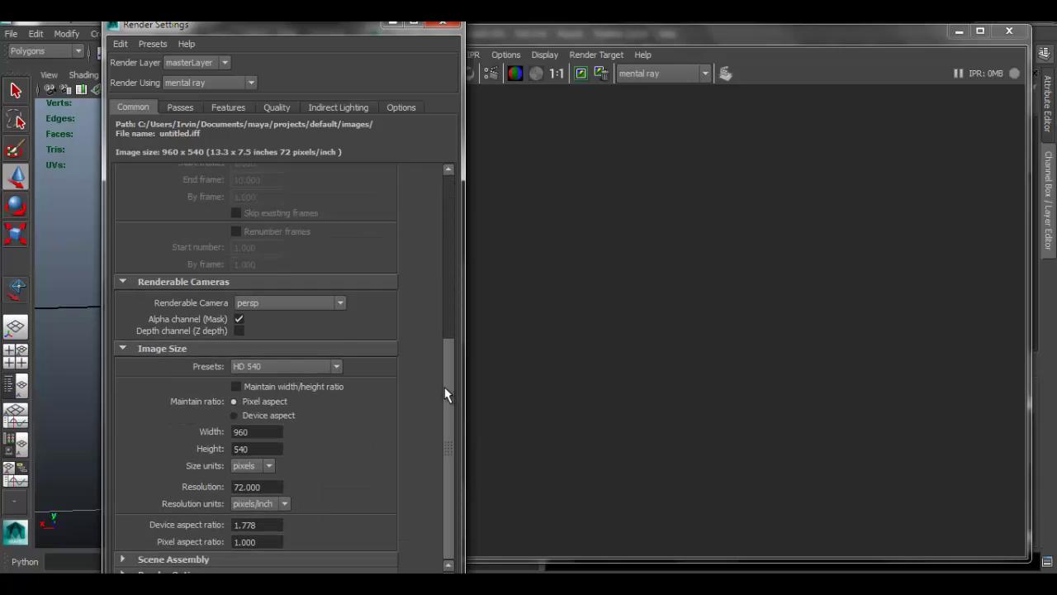
left_click(321, 368)
scroll(331, 400, "down", 2)
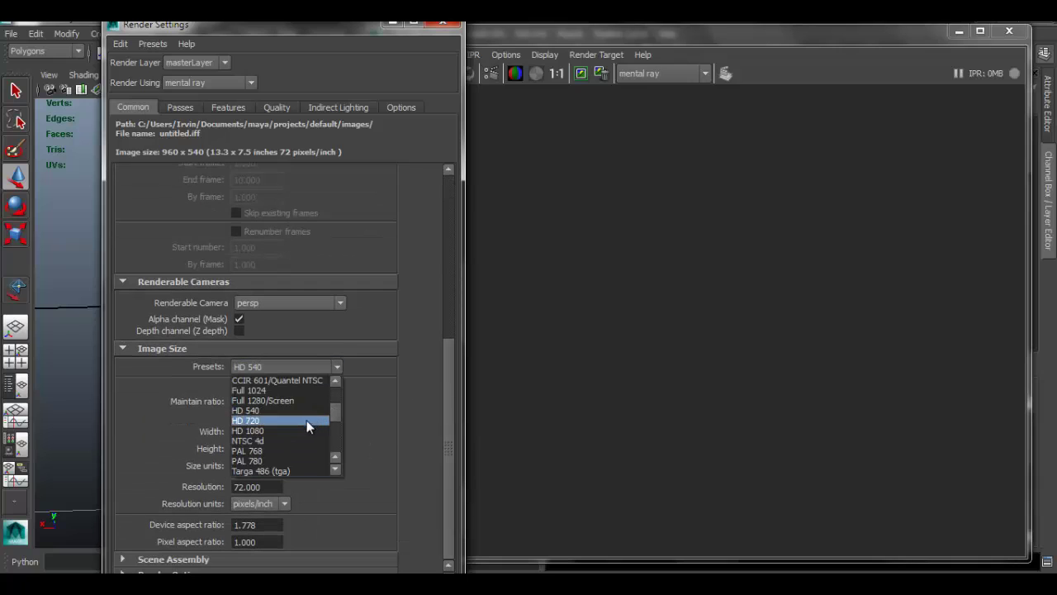
left_click(265, 420)
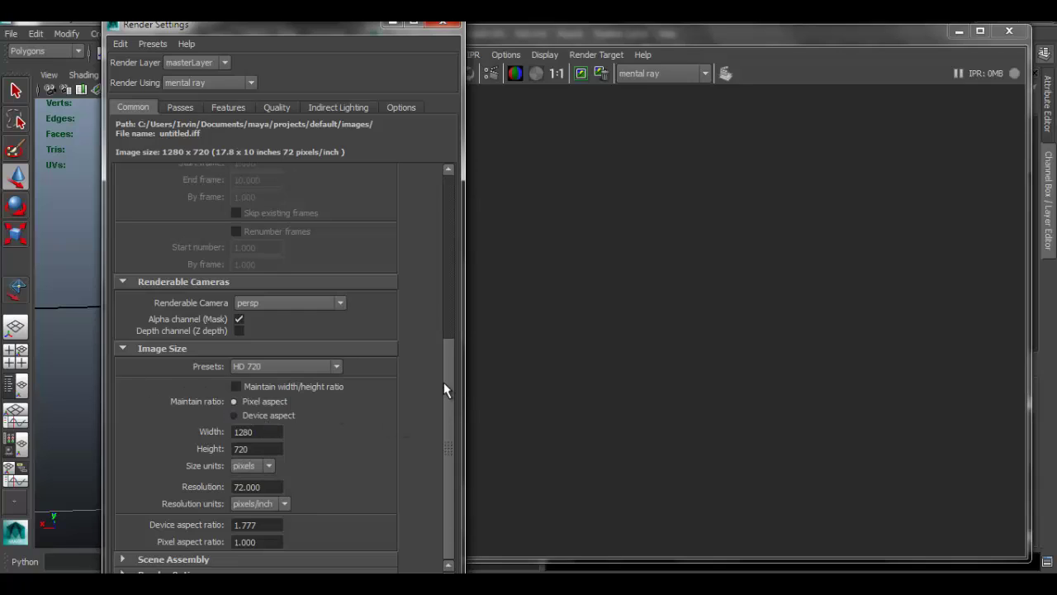
scroll(406, 400, "up", 6)
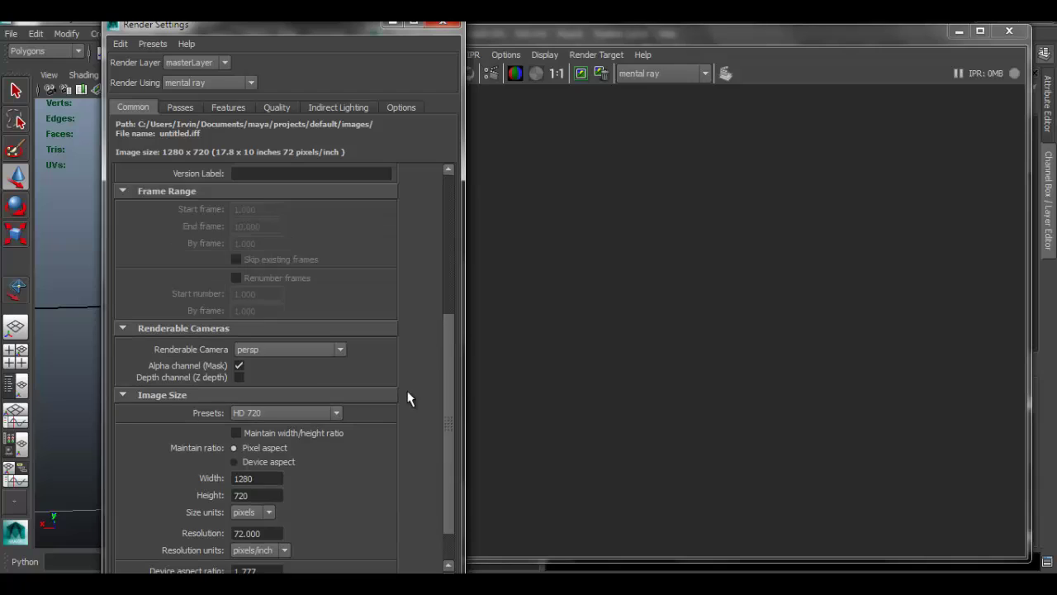
Step: Create a Physical Sun and Sky environment for mental ray's indirect lighting, then close the Render Settings and minimise the Render View
left_click(180, 108)
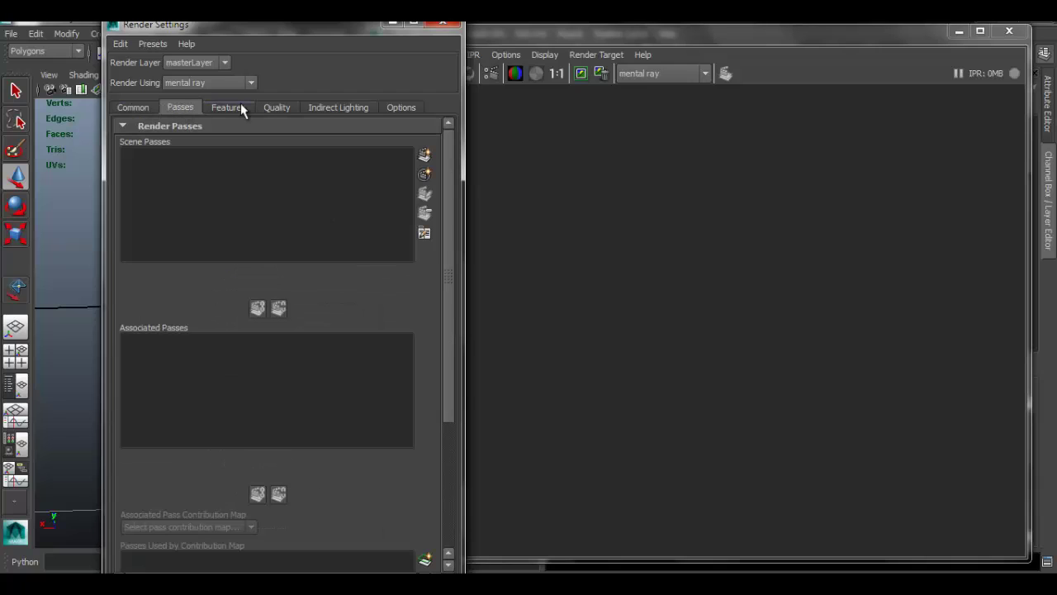
left_click(241, 107)
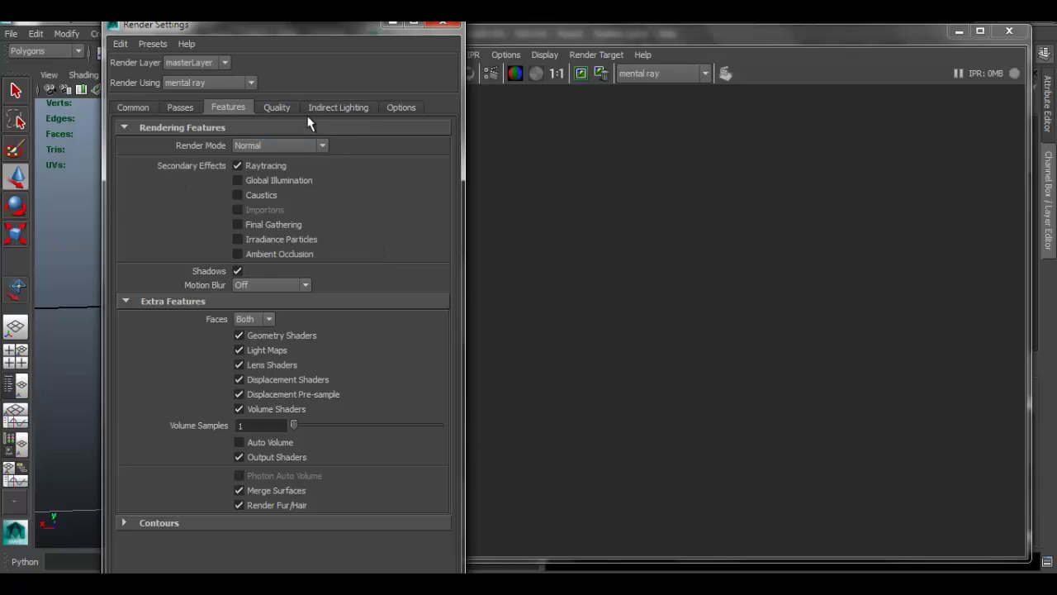
left_click(273, 109)
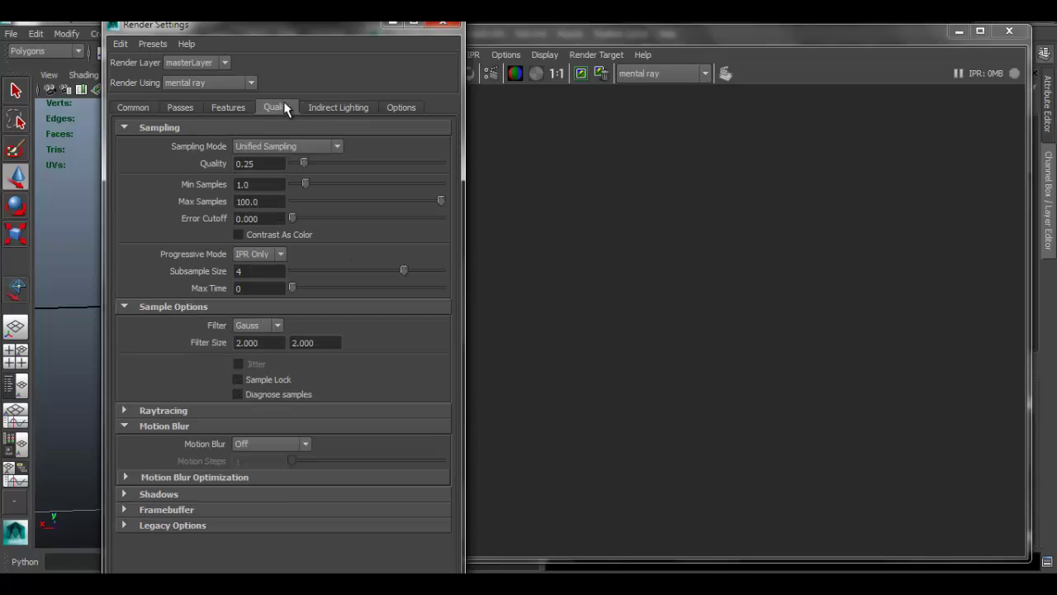
left_click(339, 109)
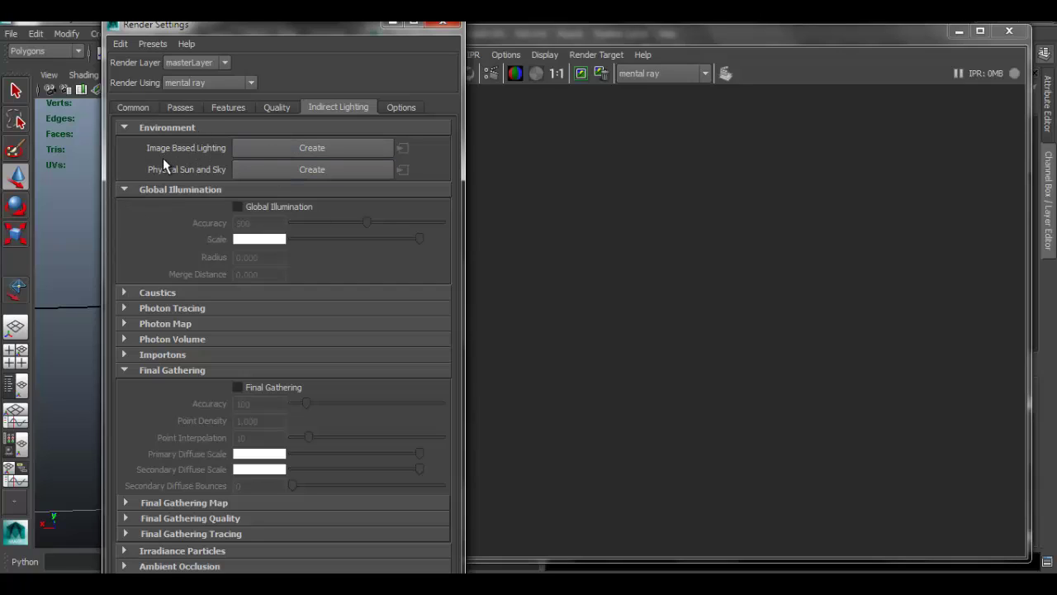
left_click(284, 171)
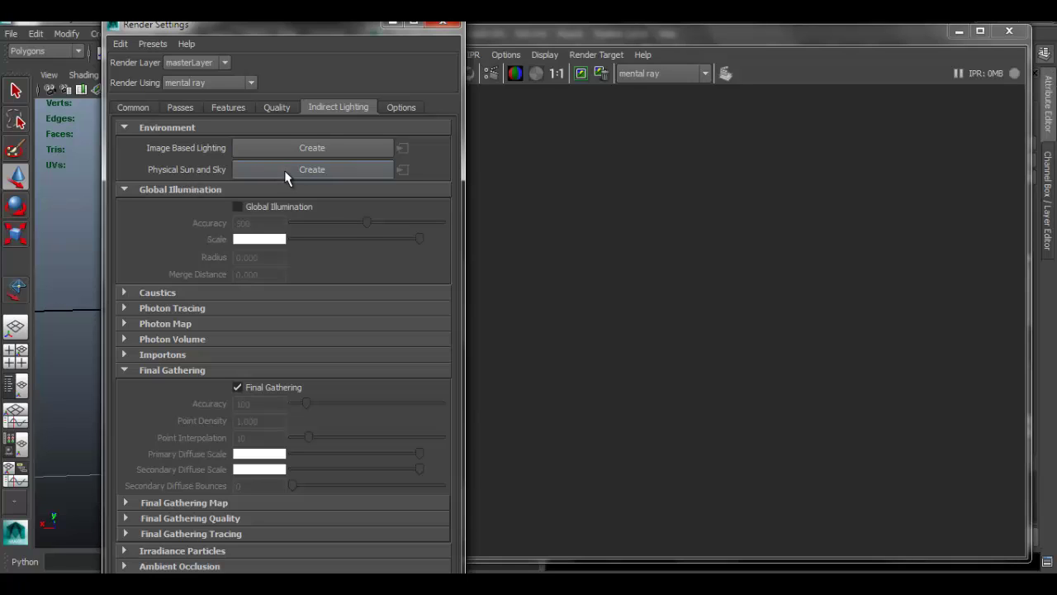
left_click(446, 25)
left_click(957, 31)
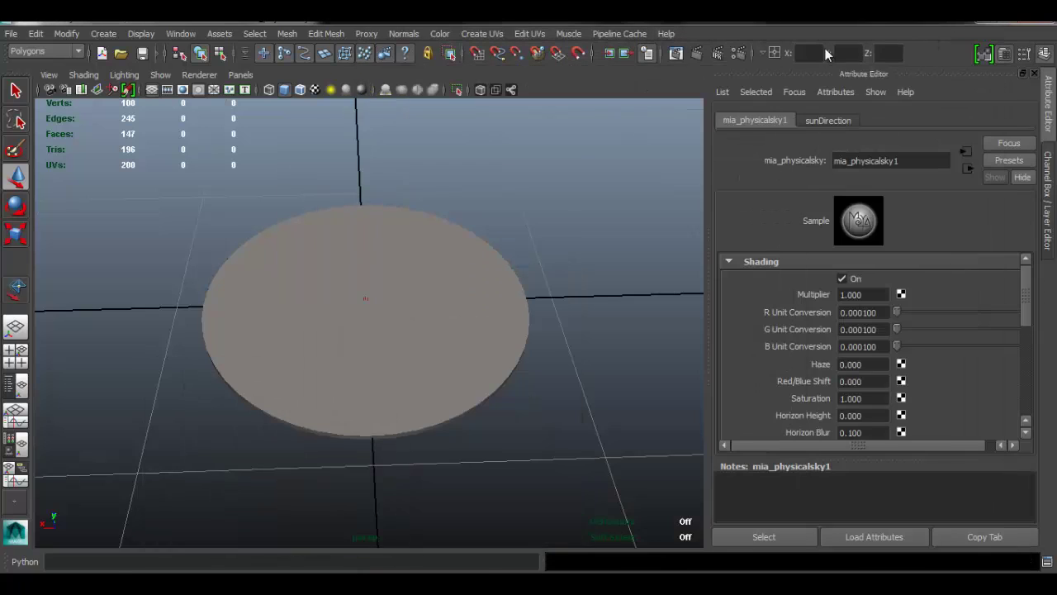
Step: Select the sun directional light at the coin's centre and raise it vertically above the coin
middle_click_drag(449, 278, 565, 261, "alt")
left_click_drag(565, 261, 464, 281, "alt")
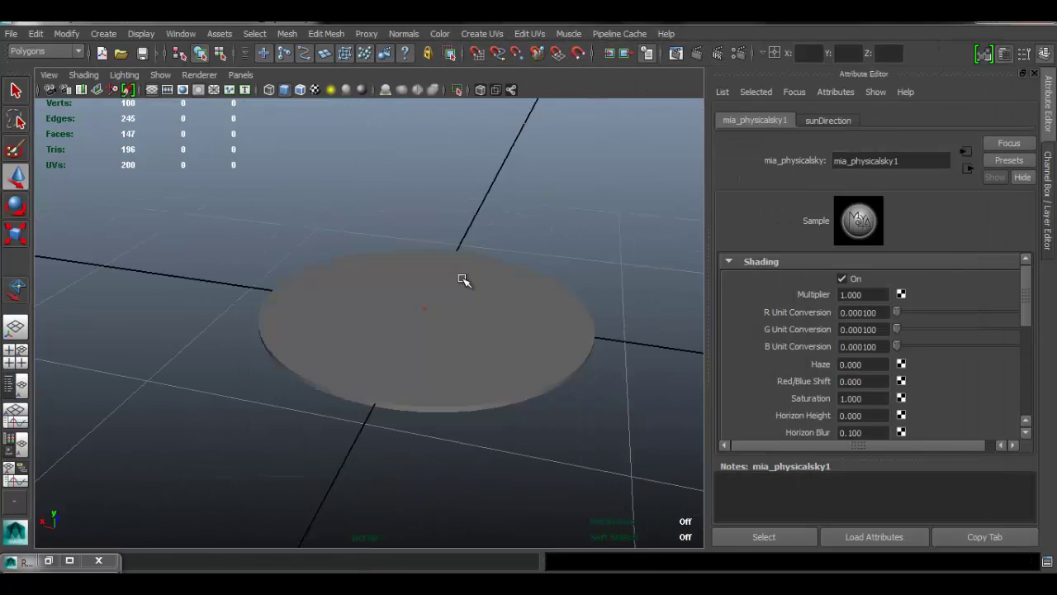
right_click_drag(434, 306, 652, 360, "alt")
right_click_drag(425, 351, 537, 381, "alt")
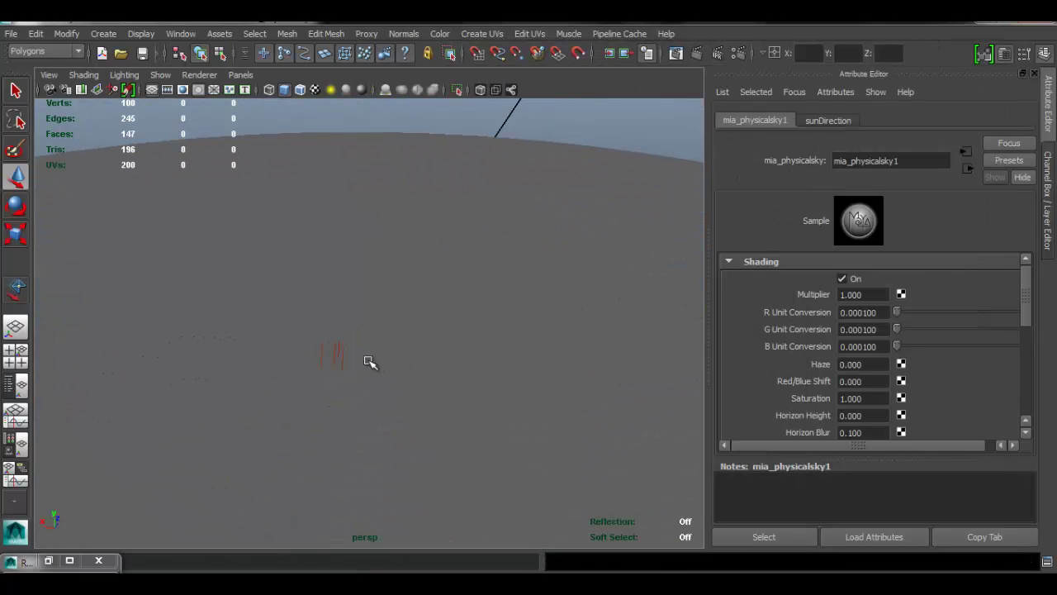
left_click(334, 343)
right_click_drag(355, 338, 340, 312, "alt")
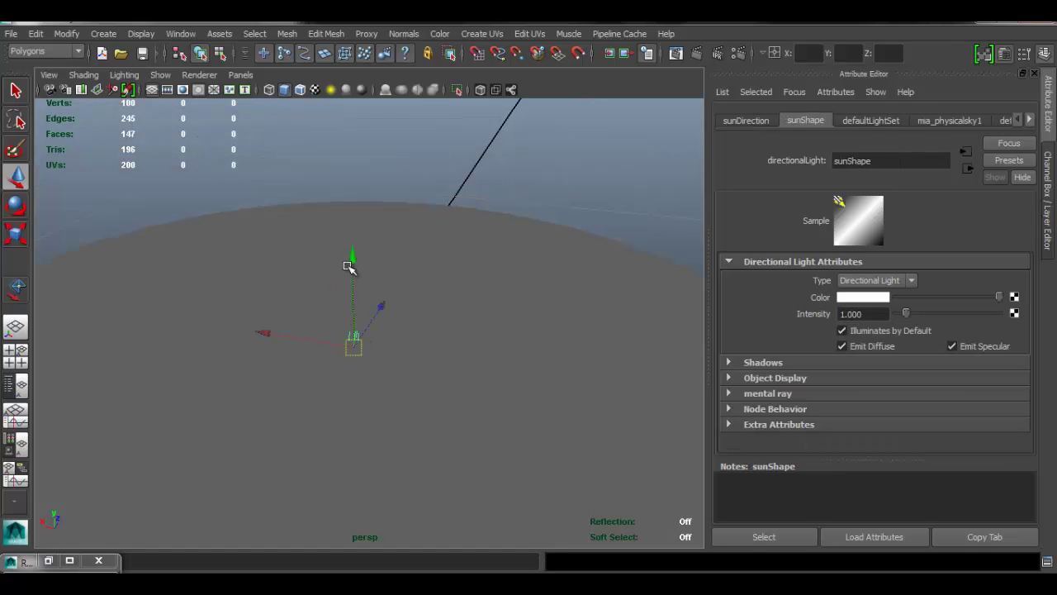
left_click_drag(351, 265, 358, 92)
Step: Scale up the sun light's icon uniformly so that it is easy to see above the coin
scroll(357, 229, "down", 5)
key("r")
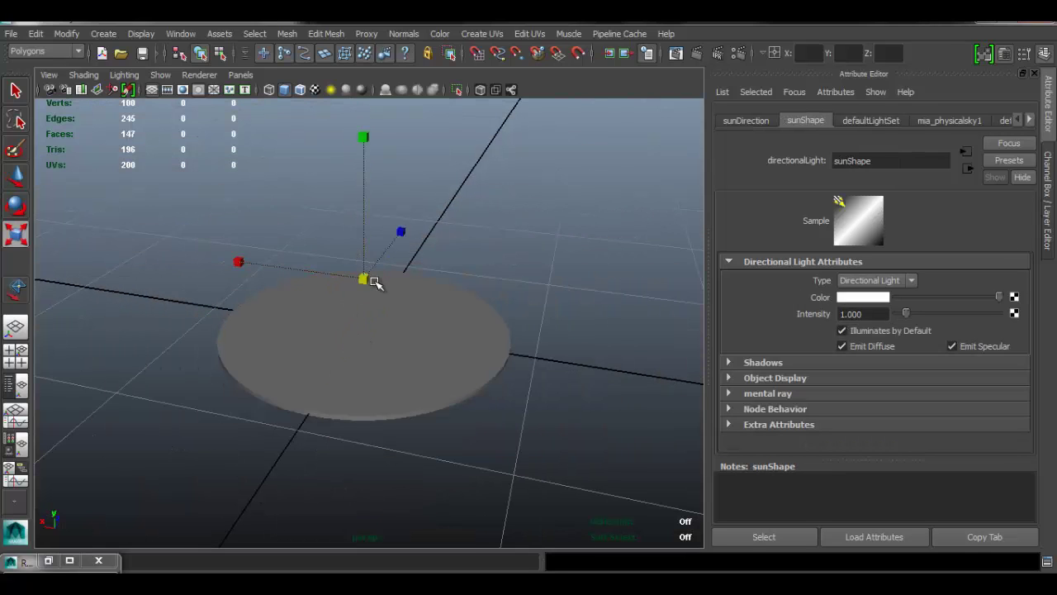
left_click_drag(369, 279, 489, 286)
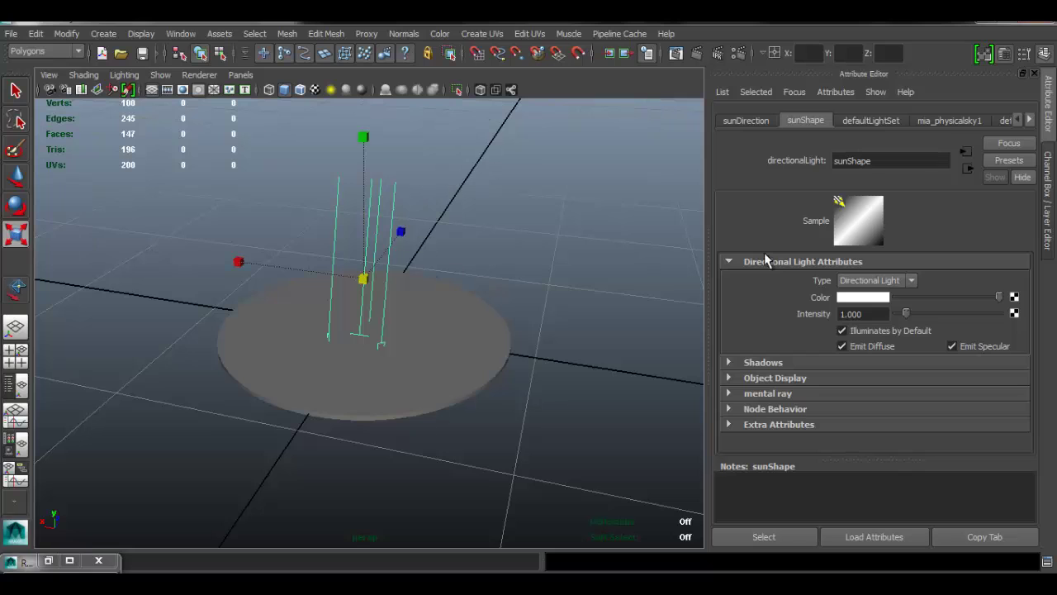
Step: Rotate the sun light so that it shines diagonally down across the coin, and turn on textured display in the viewport
key("e")
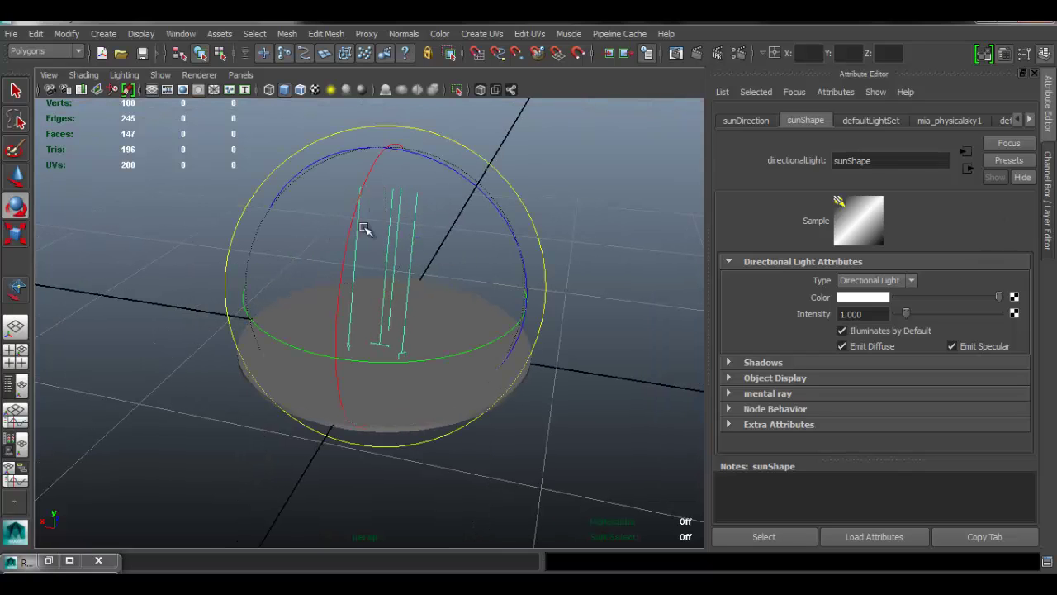
left_click_drag(366, 232, 309, 156)
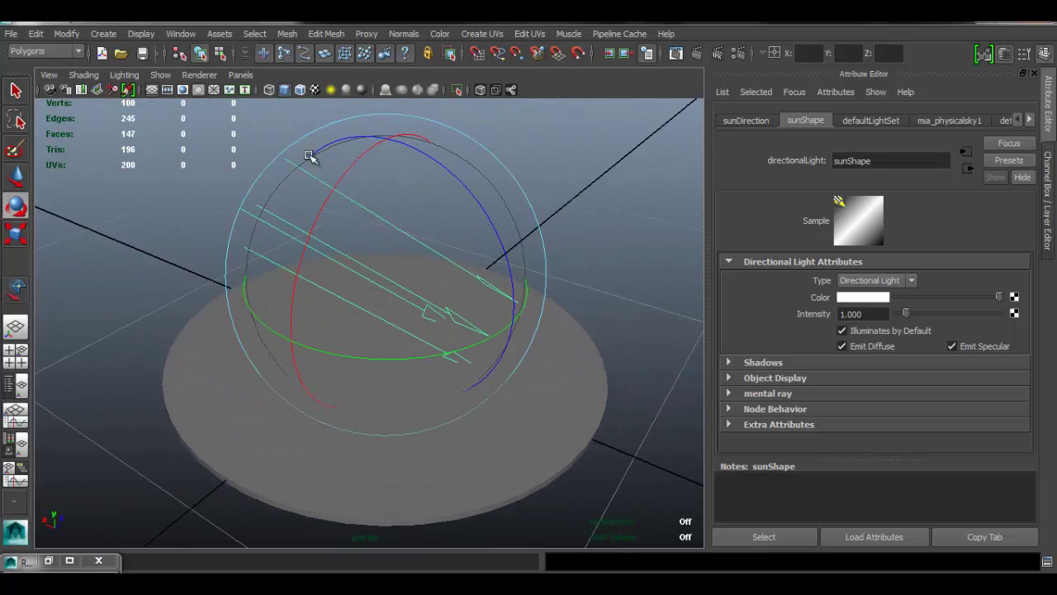
left_click(317, 90)
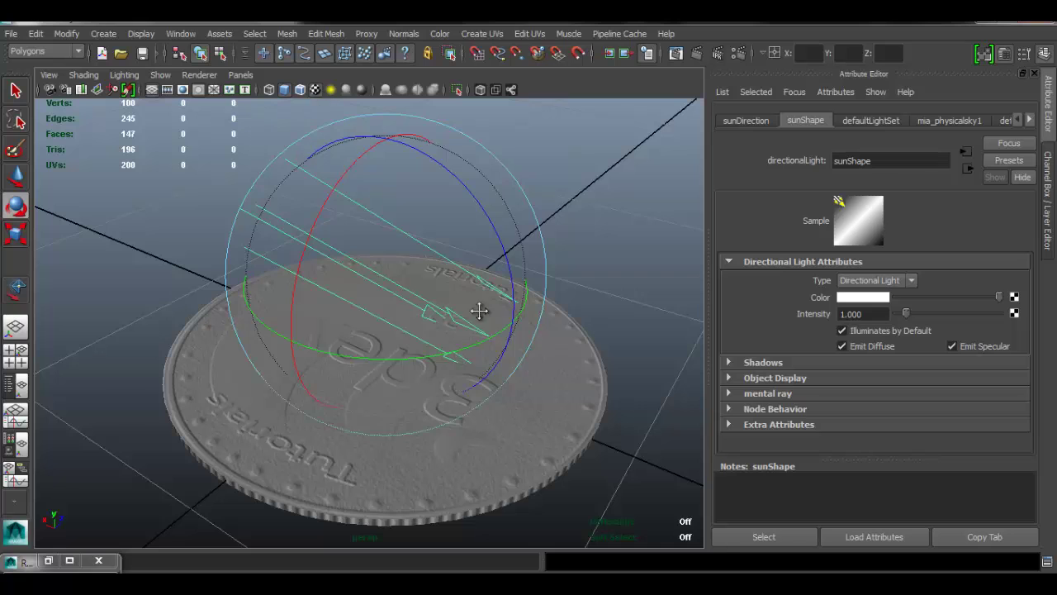
left_click_drag(479, 311, 314, 135, "alt")
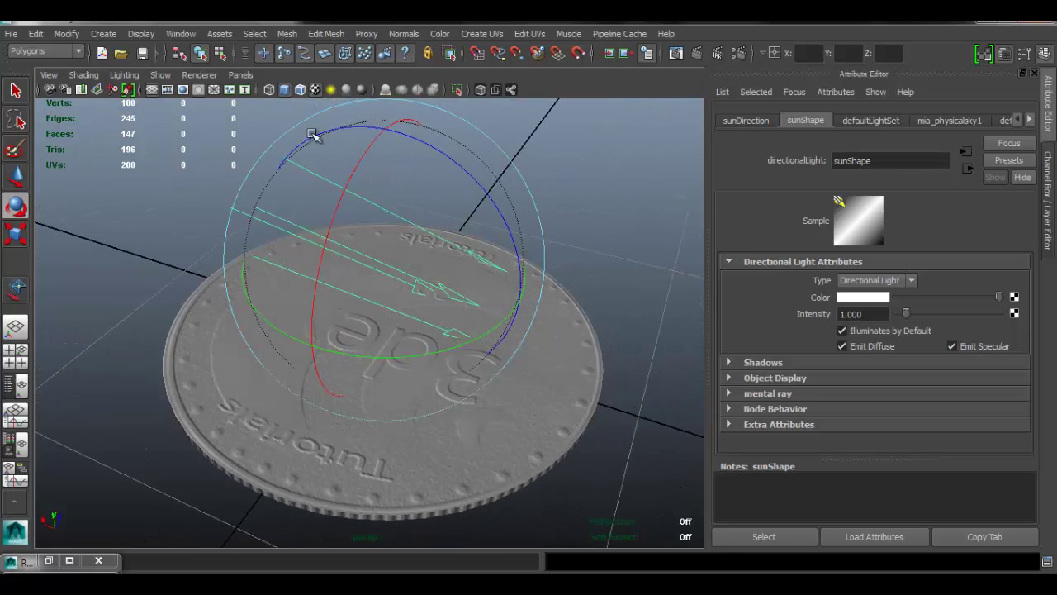
Step: Light the viewport with the scene lights and rotate the sun further until it rakes across the coin's relief
left_click(333, 91)
mouse_move(393, 245)
left_mouse_down()
mouse_move(438, 249)
mouse_move(327, 222)
mouse_move(378, 245)
mouse_move(397, 202)
left_mouse_up()
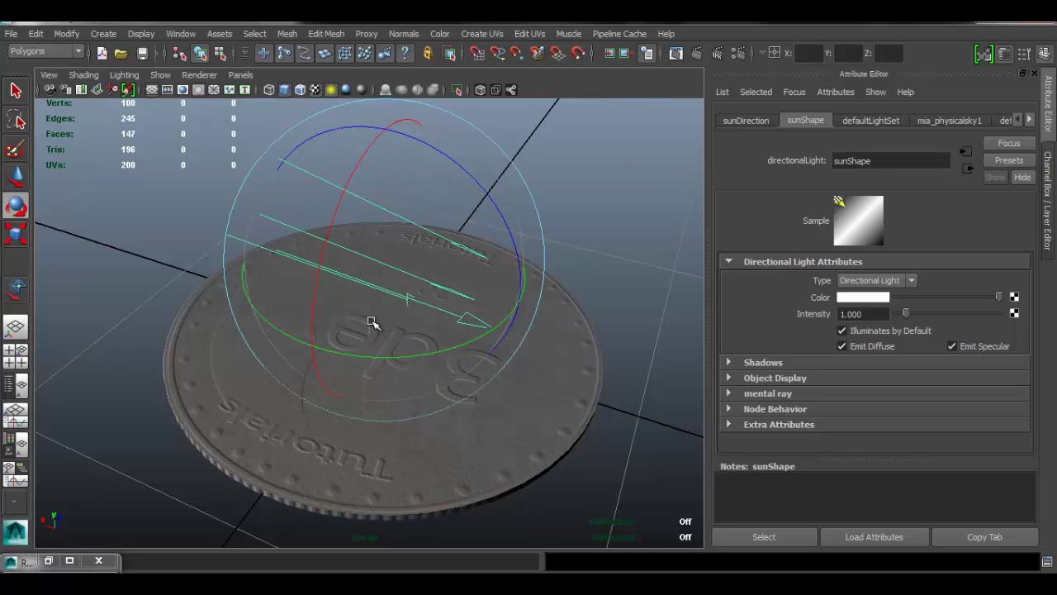
mouse_move(391, 323)
left_mouse_down("alt")
mouse_move(160, 330)
mouse_move(389, 302)
mouse_move(369, 321)
mouse_move(522, 326)
mouse_move(515, 309)
mouse_move(534, 371)
mouse_move(425, 332)
mouse_move(514, 309)
mouse_move(555, 326)
mouse_move(521, 377)
mouse_move(518, 277)
mouse_move(597, 274)
mouse_move(505, 304)
mouse_move(447, 306)
mouse_move(437, 323)
mouse_move(385, 179)
mouse_move(358, 252)
left_mouse_up("alt")
left_click_drag(281, 195, 467, 230)
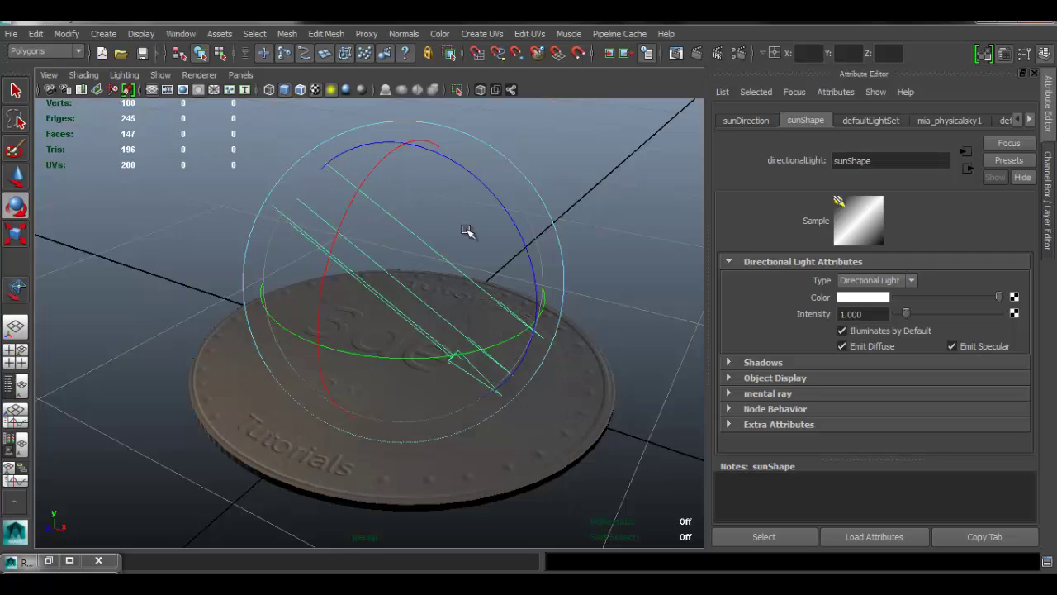
Step: Show the 1280 x 720 resolution gate in the perspective view and frame the whole coin inside it
left_click(1049, 183)
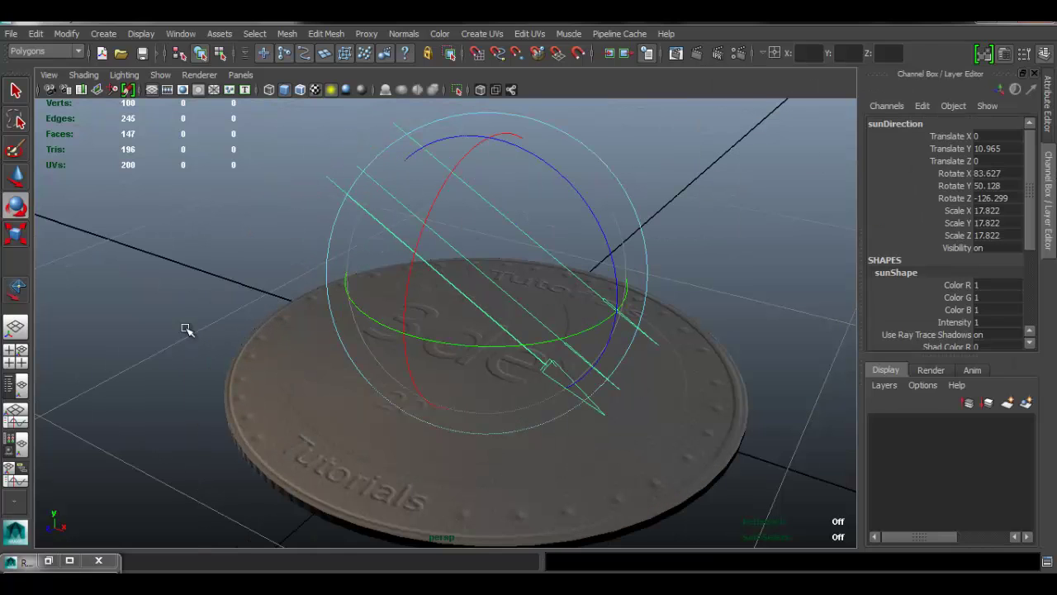
left_click(49, 562)
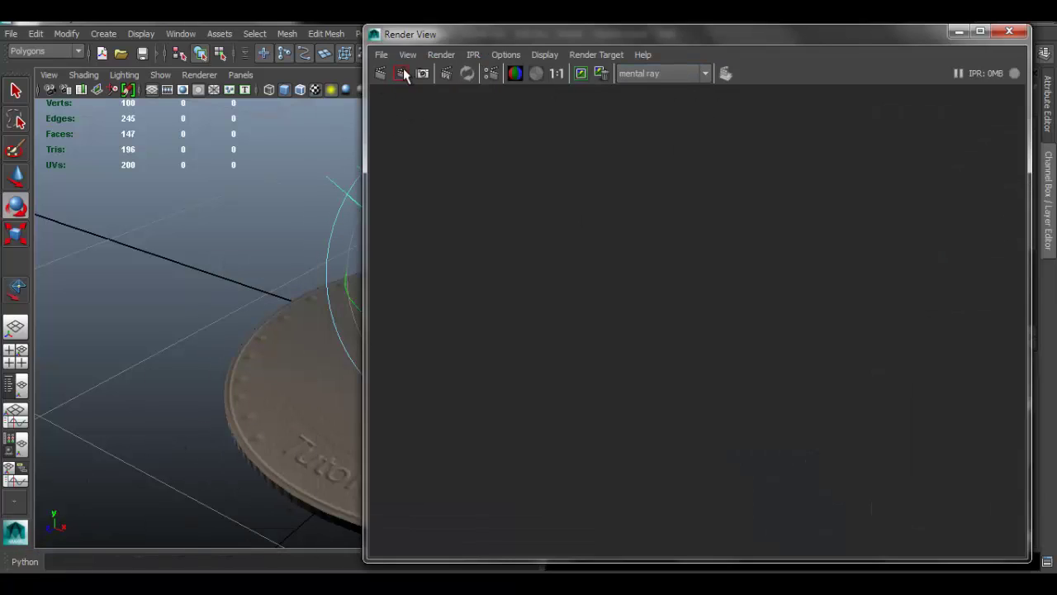
left_click(959, 31)
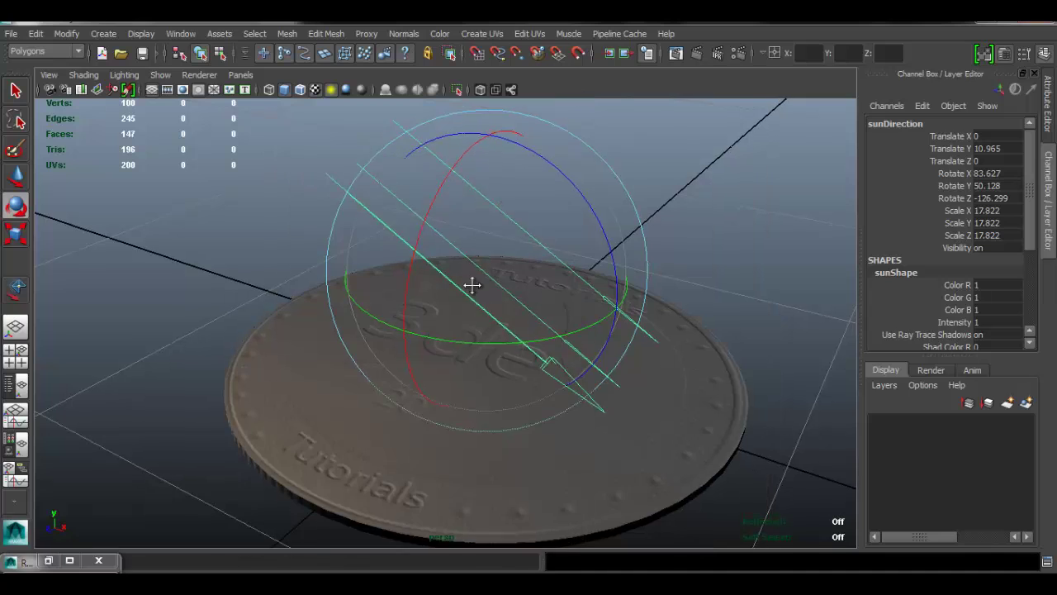
left_click(183, 89)
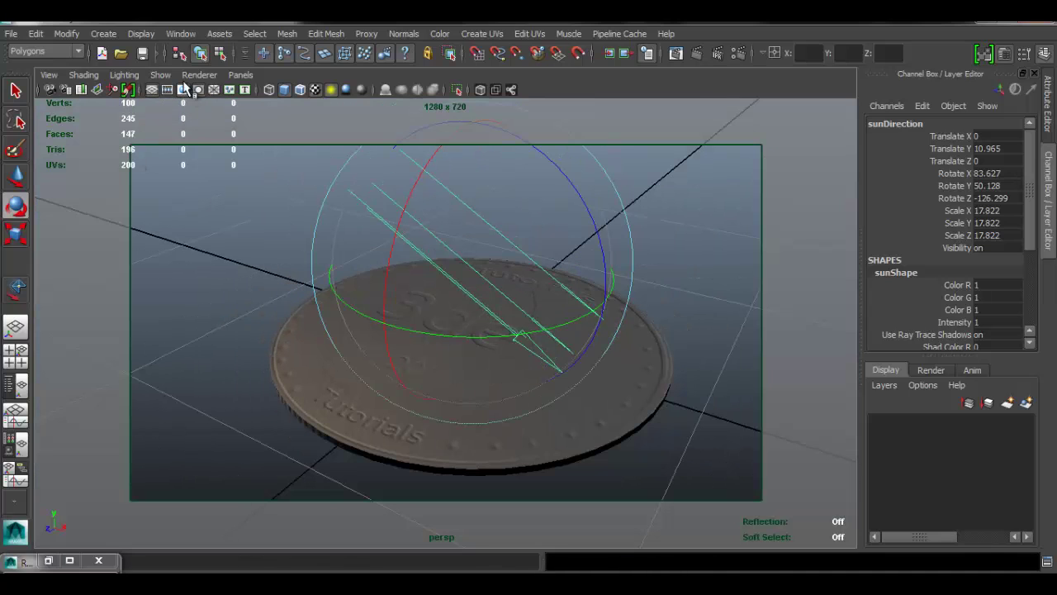
middle_click_drag(581, 341, 556, 302, "alt")
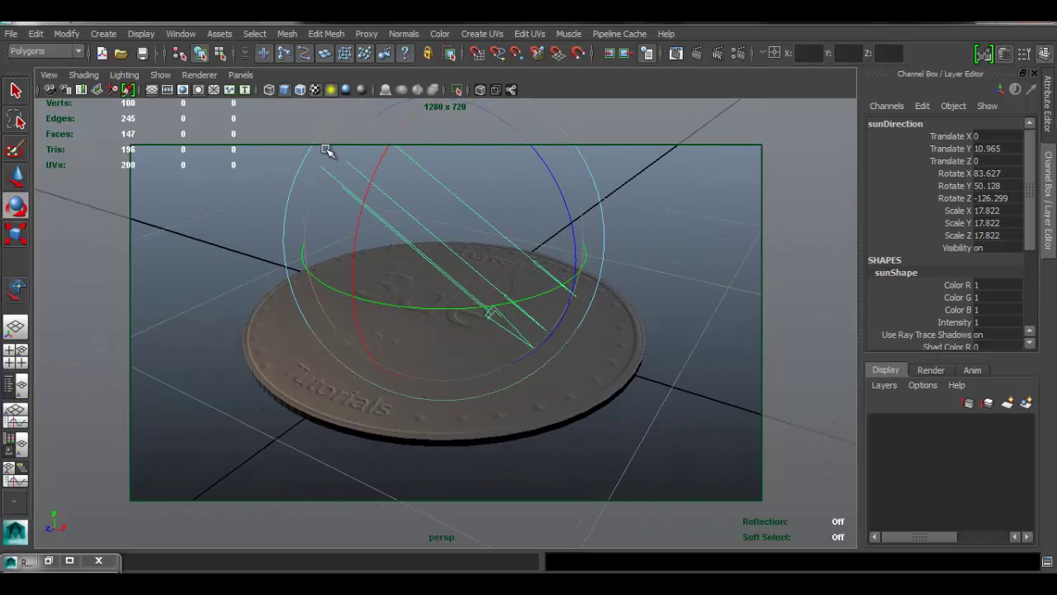
left_click_drag(573, 333, 536, 318, "alt")
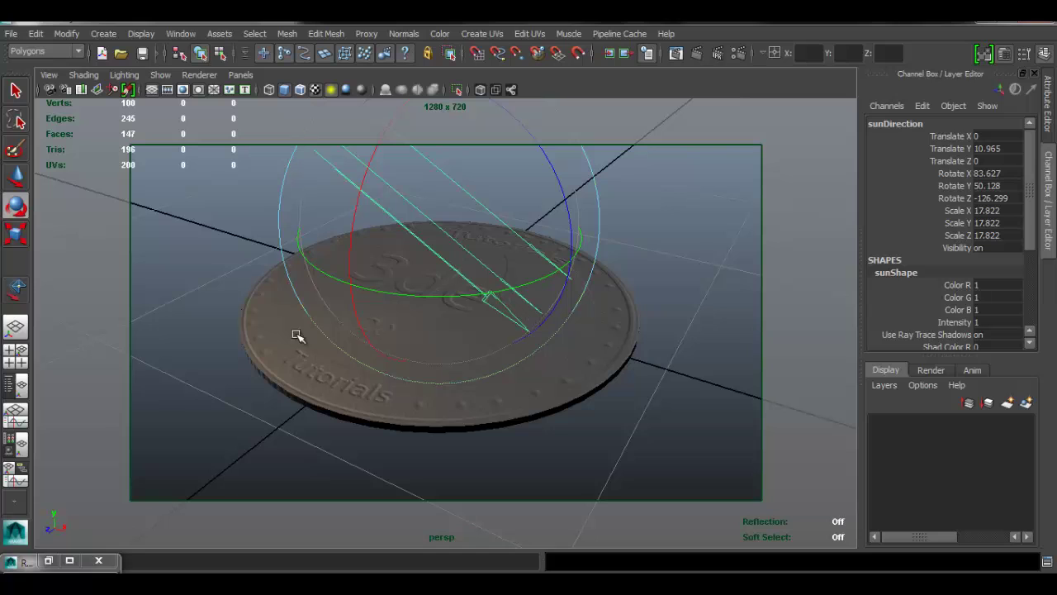
Step: Render the framed perspective view of the coin with mental ray
left_click(50, 561)
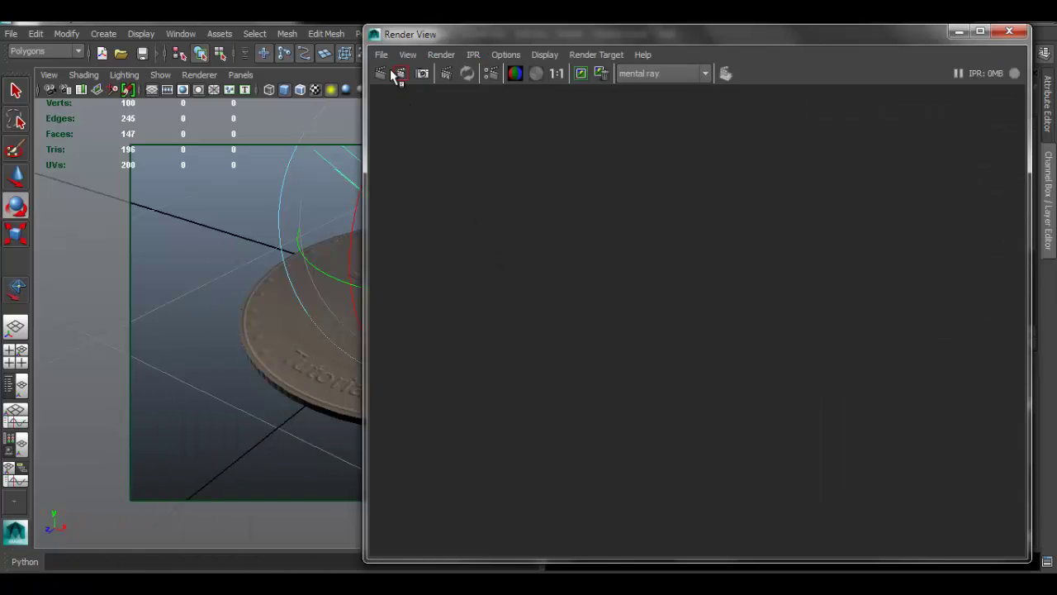
left_click_drag(447, 37, 386, 35)
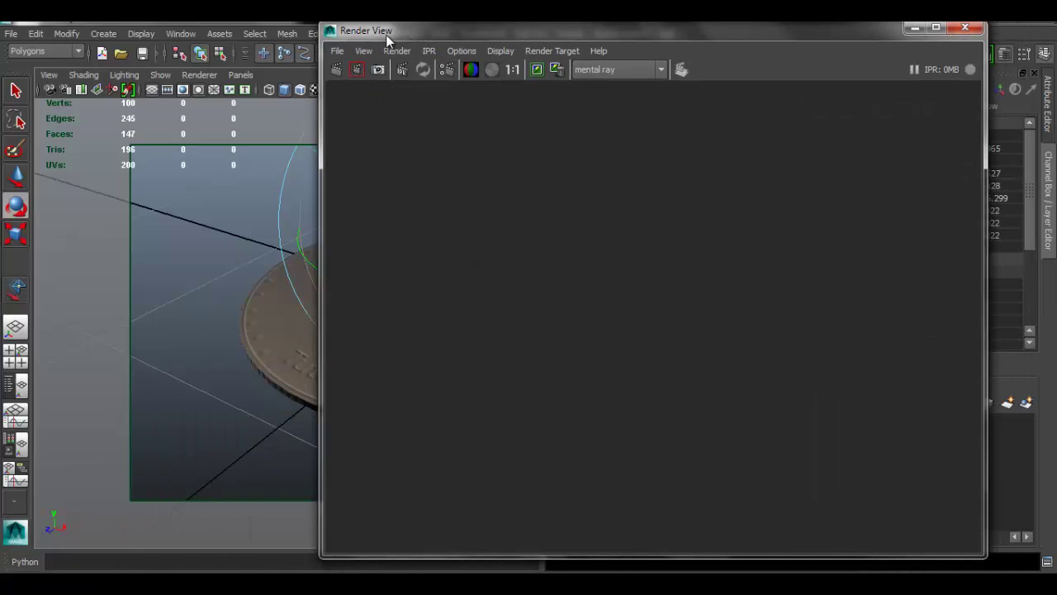
left_click(341, 69)
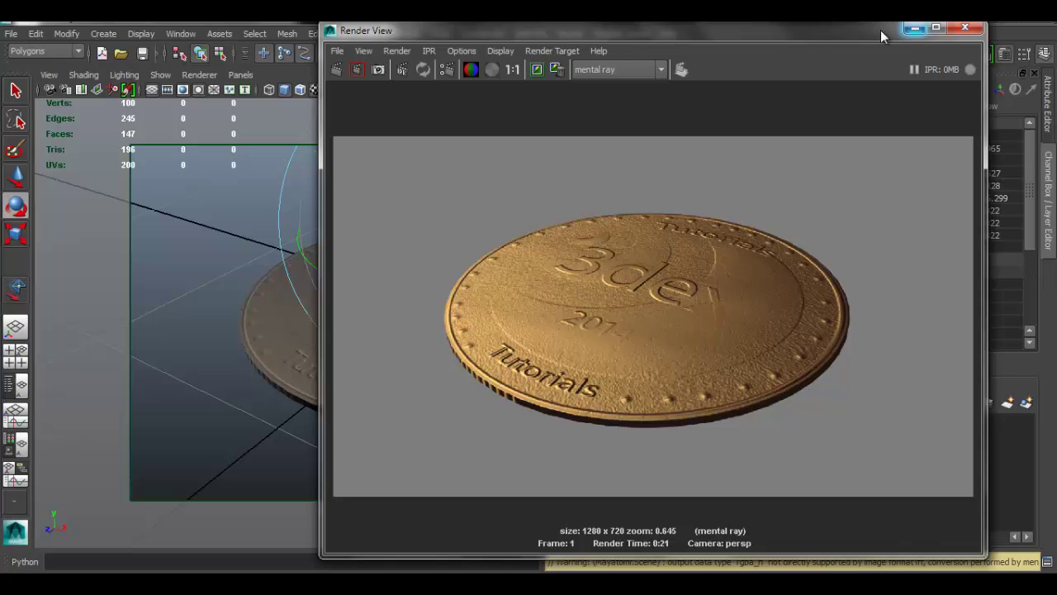
Step: Select the coin in the viewport and reposition the Render View window over the middle of the workspace
left_click_drag(881, 29, 888, 49)
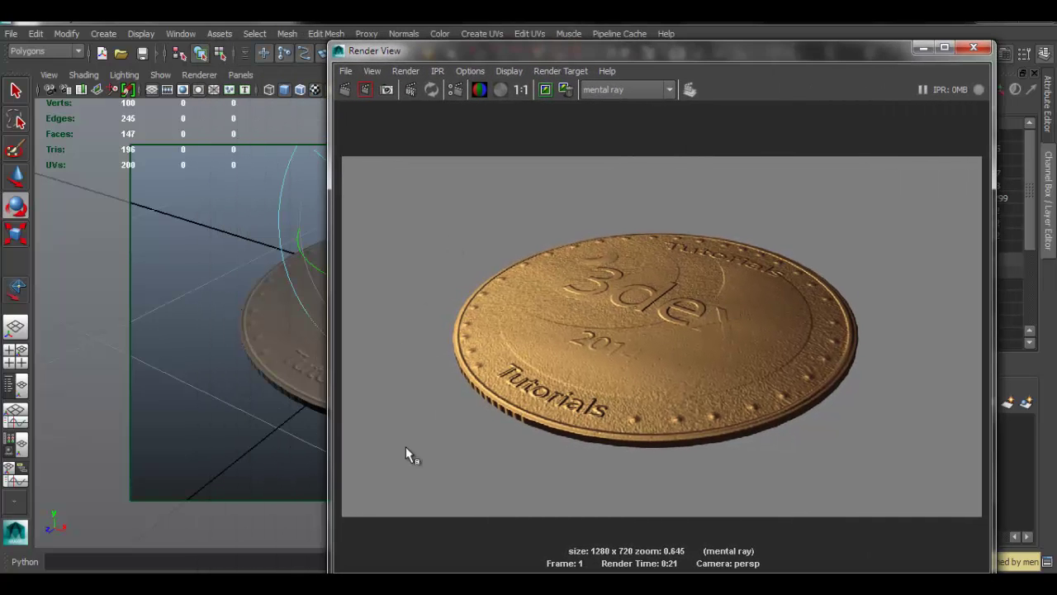
left_click(277, 355)
left_click_drag(878, 61, 633, 50)
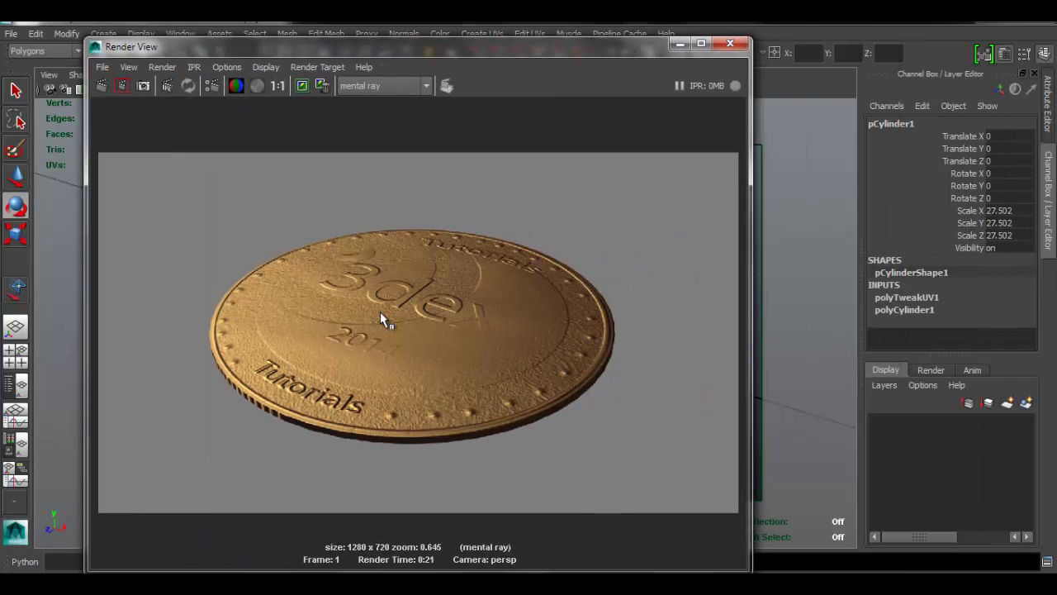
left_click_drag(391, 68, 403, 105)
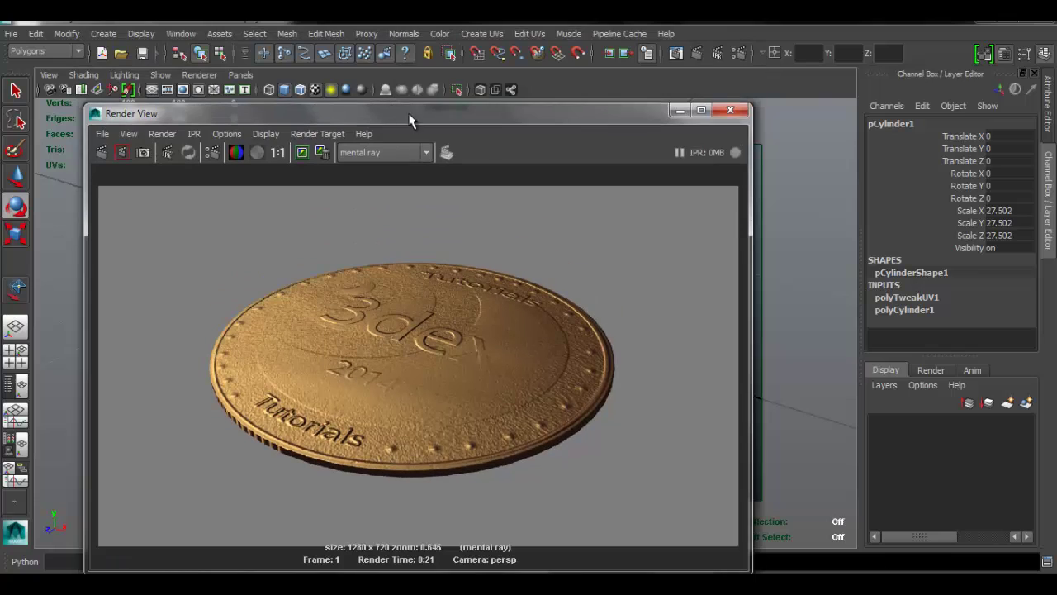
left_click_drag(496, 118, 600, 72)
Step: Examine the gold coin render close up and from farther away, checking the relief lettering, surface texture and ridged edge
scroll(550, 296, "down", 2)
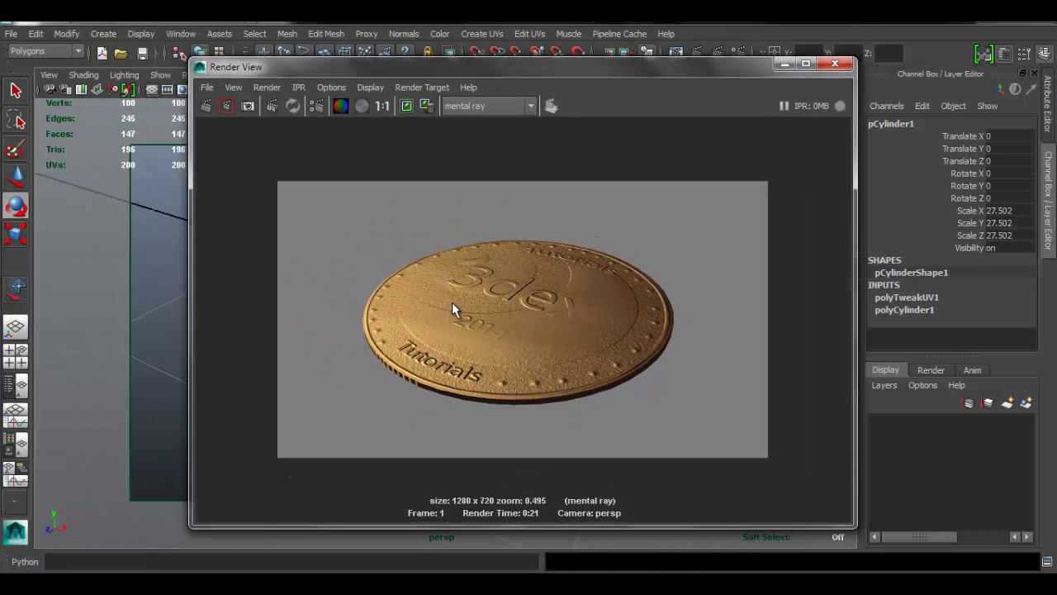
scroll(452, 302, "up", 1)
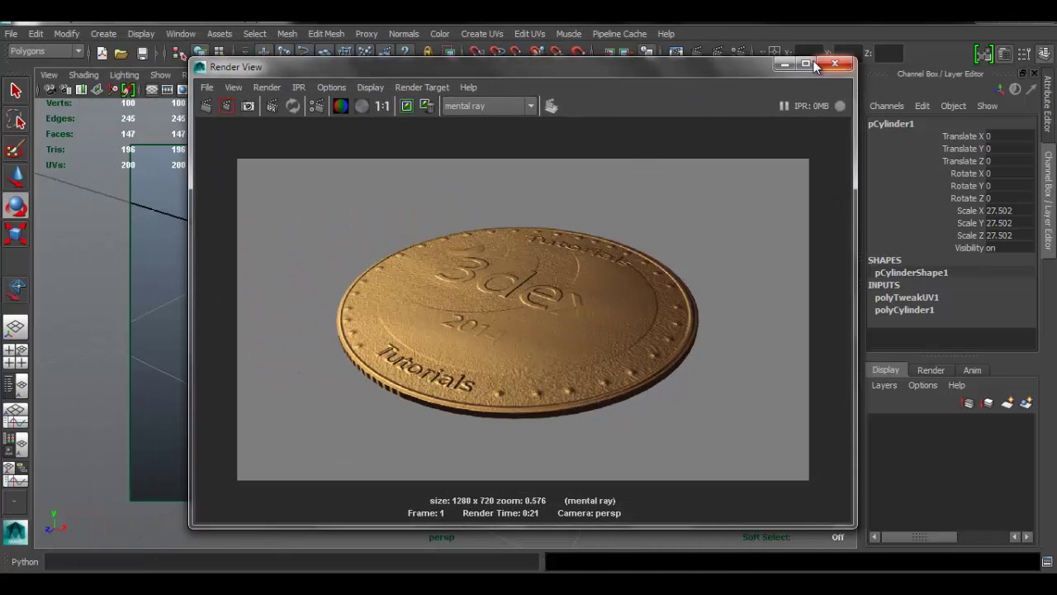
left_click_drag(760, 65, 829, 54)
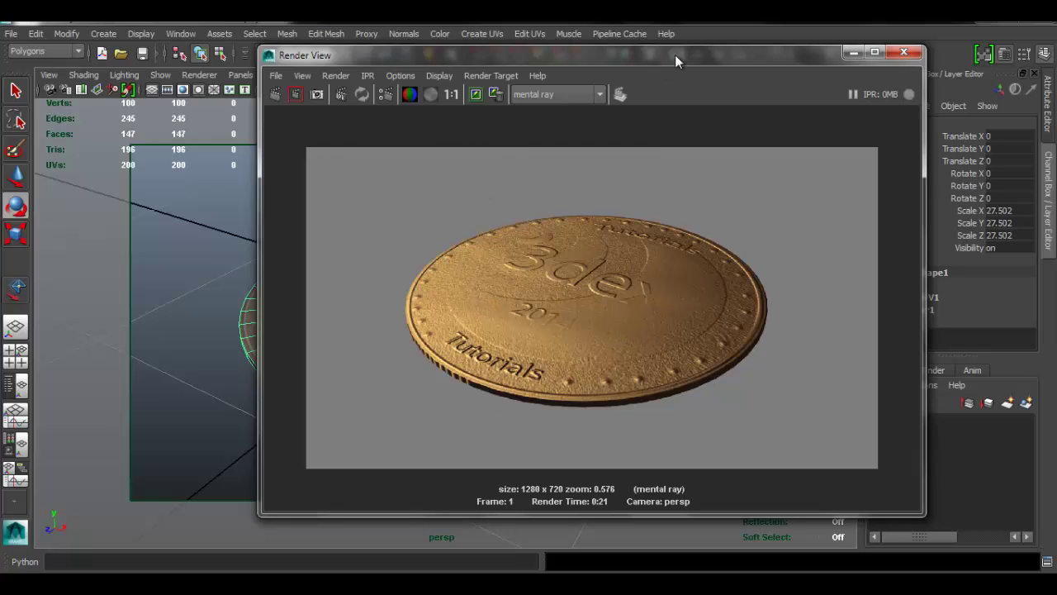
left_click_drag(675, 54, 599, 69)
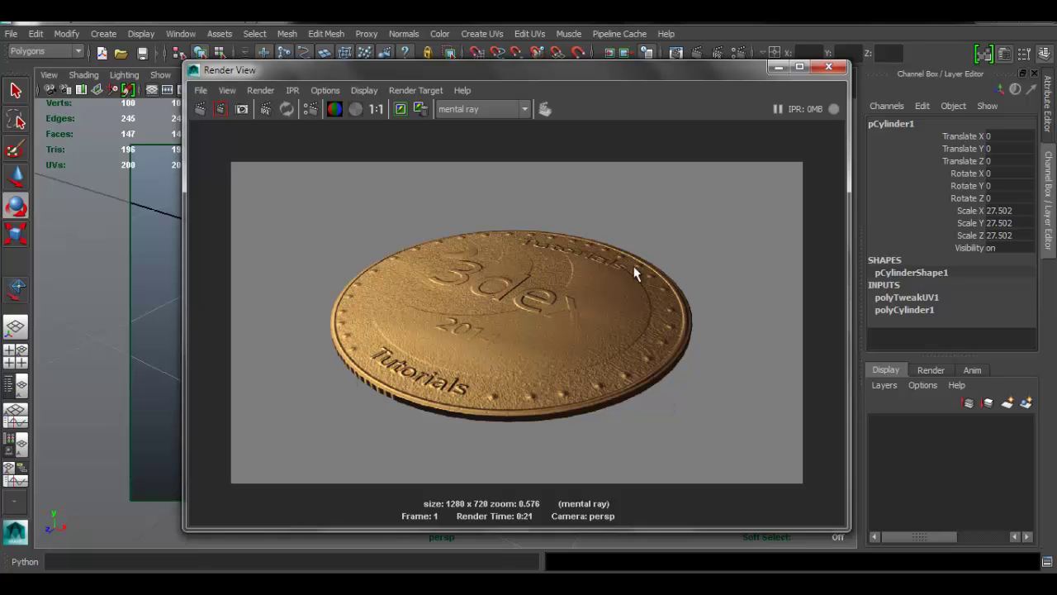
left_click_drag(637, 64, 669, 41)
scroll(440, 317, "up", 1)
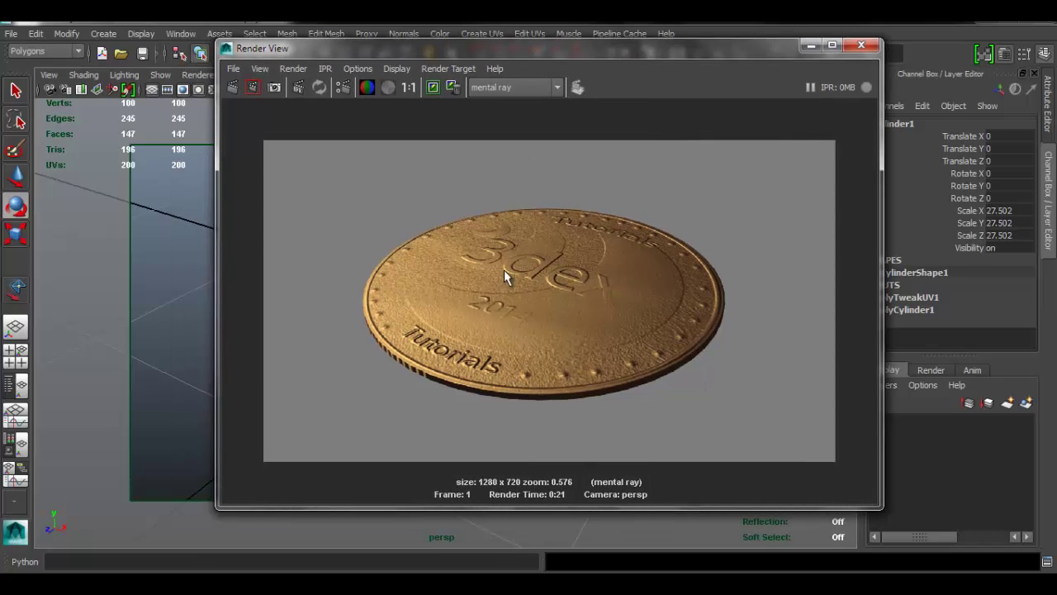
scroll(479, 295, "down", 2)
scroll(511, 296, "up", 2)
scroll(513, 295, "down", 2)
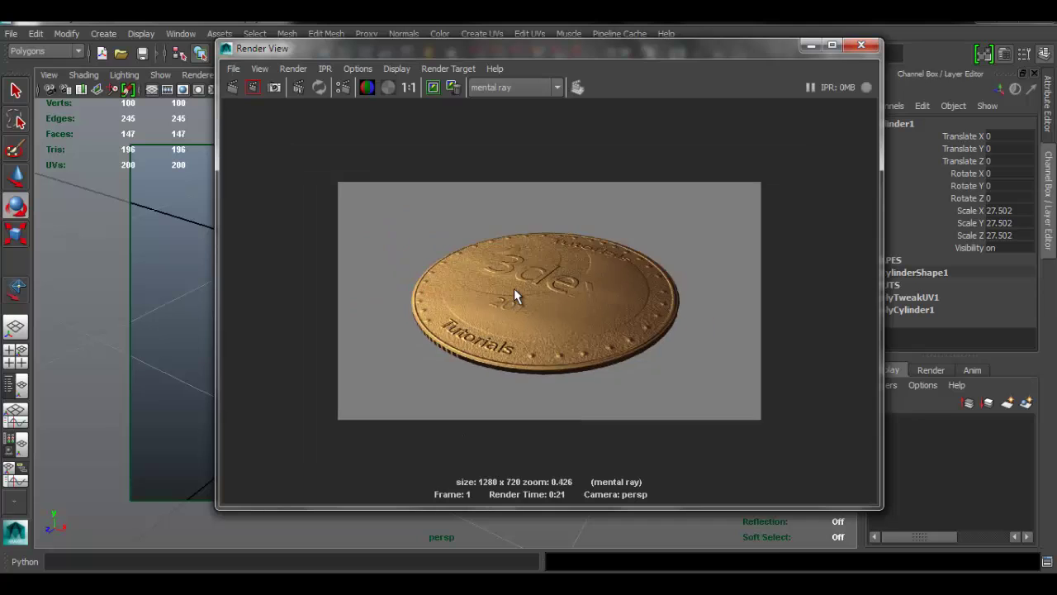
scroll(513, 296, "up", 3)
scroll(515, 296, "down", 1)
scroll(538, 250, "up", 2)
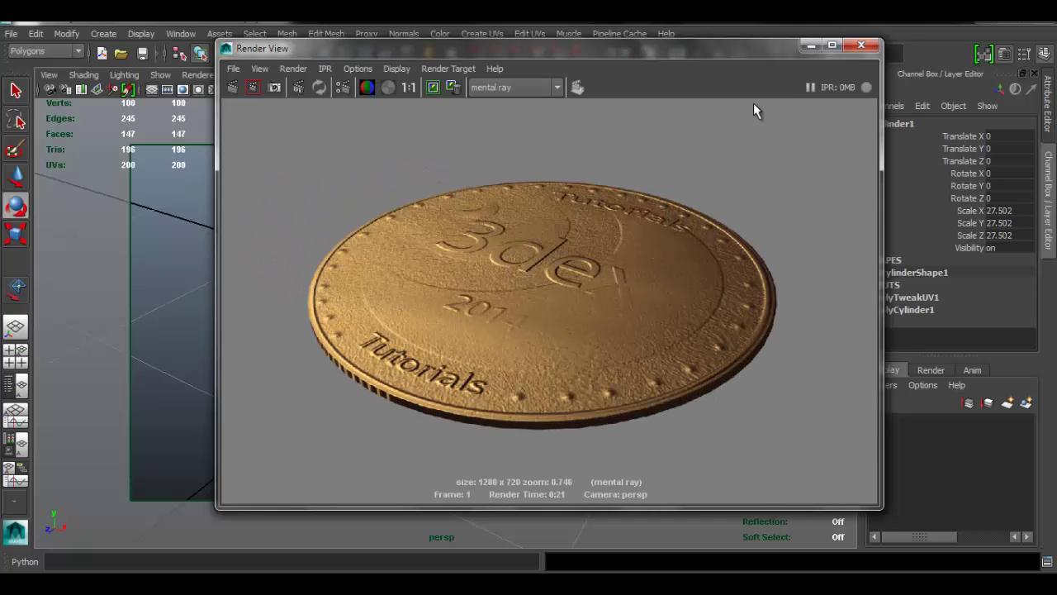
scroll(532, 310, "down", 3)
scroll(536, 326, "down", 3)
scroll(479, 302, "up", 4)
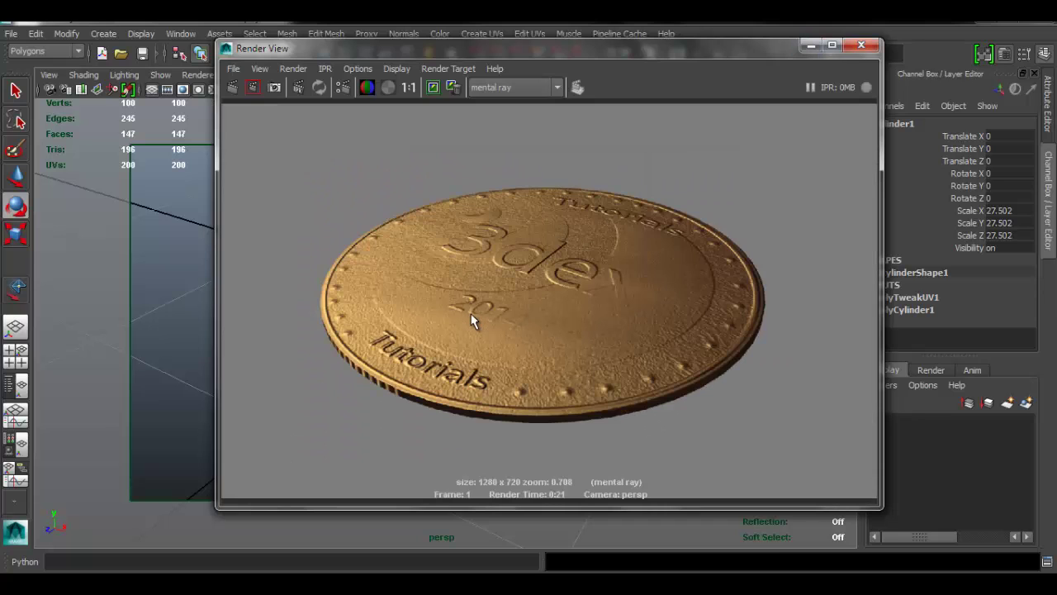
scroll(479, 300, "down", 2)
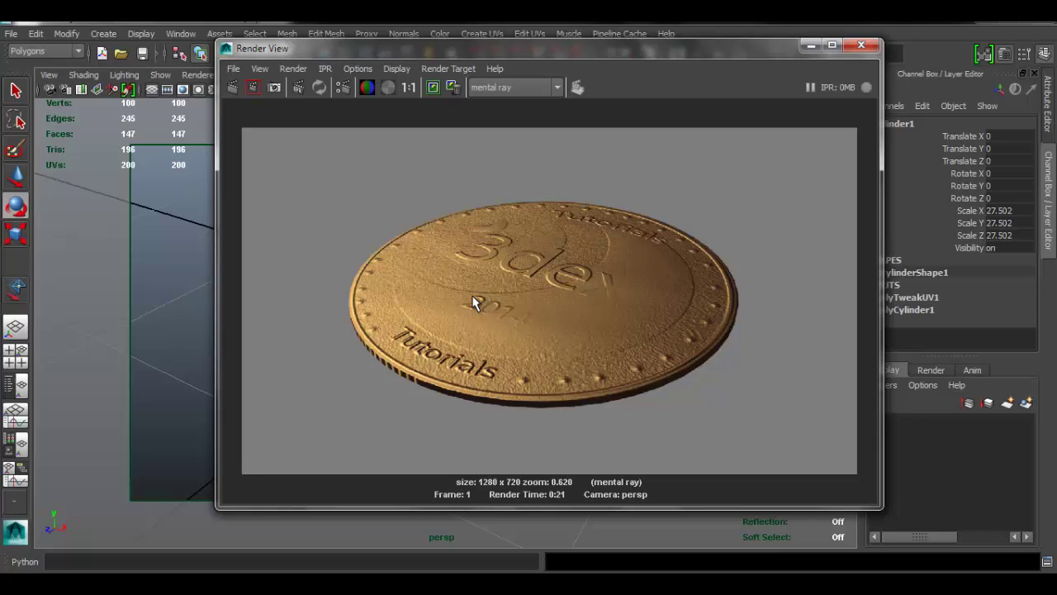
scroll(489, 256, "down", 3)
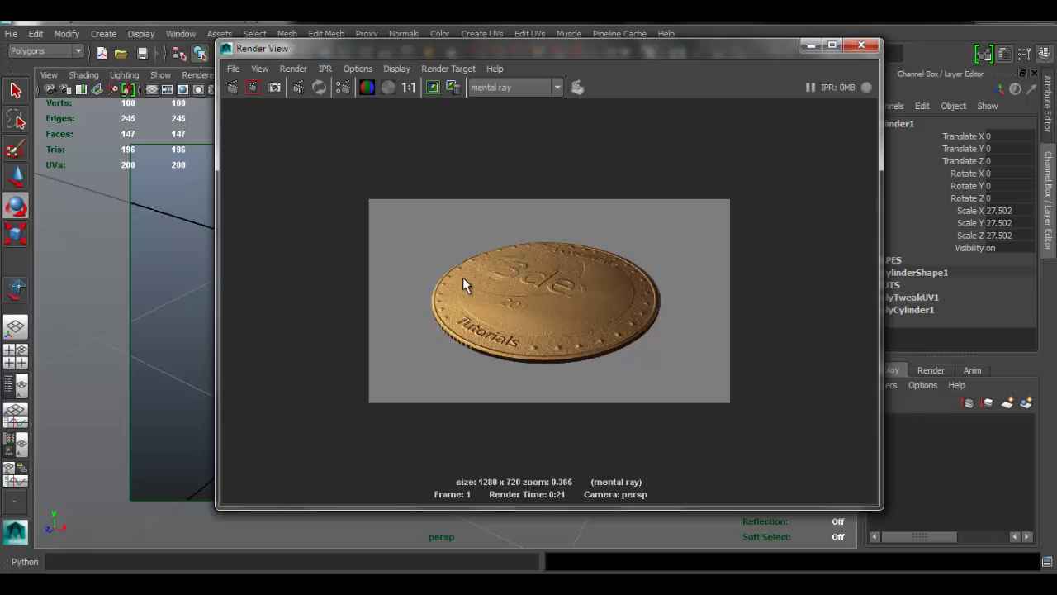
scroll(463, 283, "up", 4)
scroll(460, 285, "down", 3)
scroll(405, 266, "up", 1)
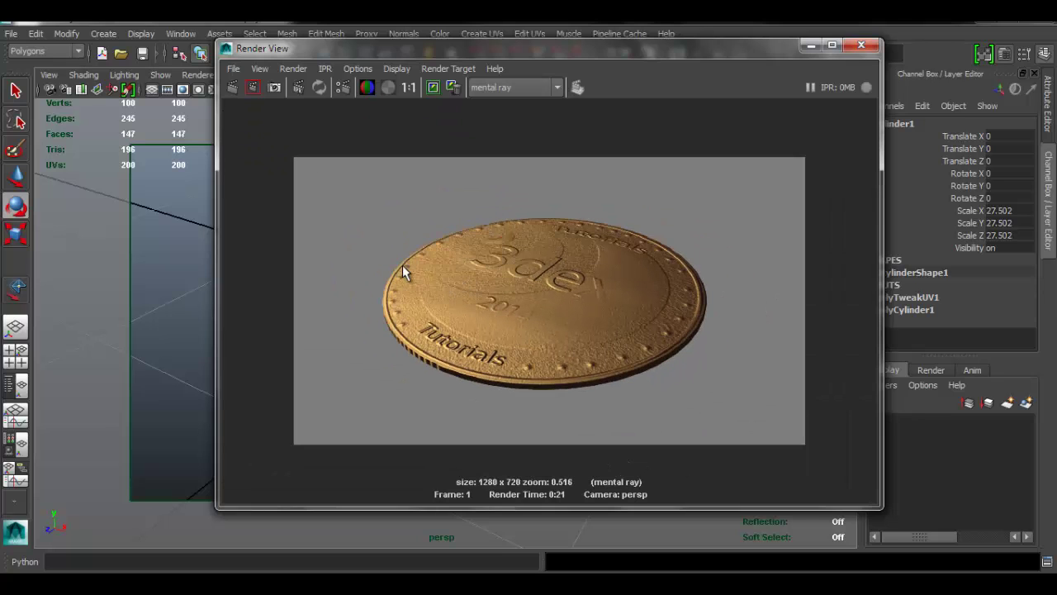
scroll(413, 266, "down", 3)
scroll(440, 256, "up", 4)
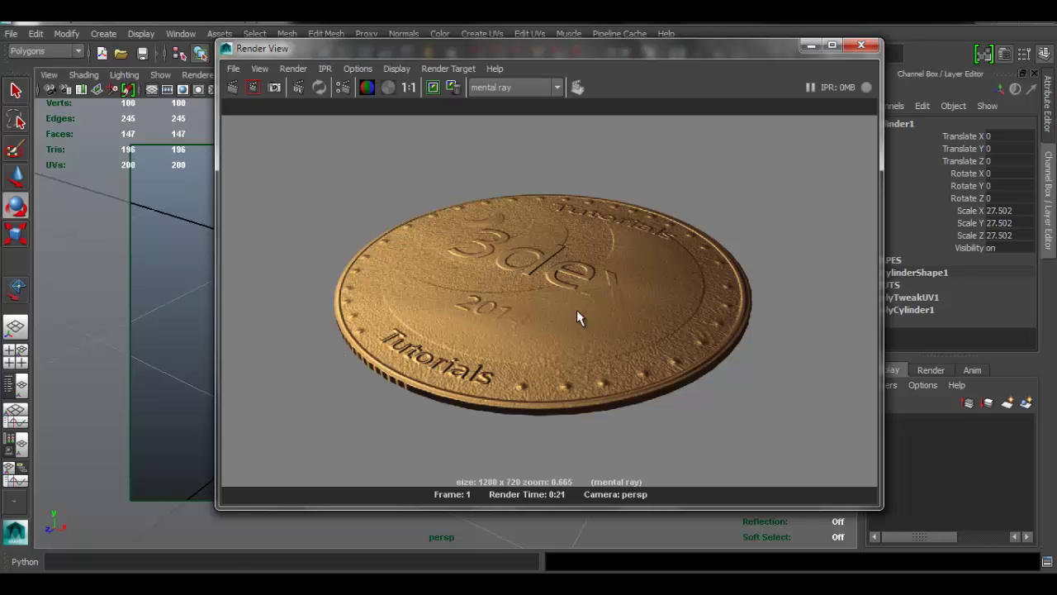
Step: Minimise the Render View and change the Specular Color of the coin's gold Phong material to a neutral mid grey
left_click(811, 45)
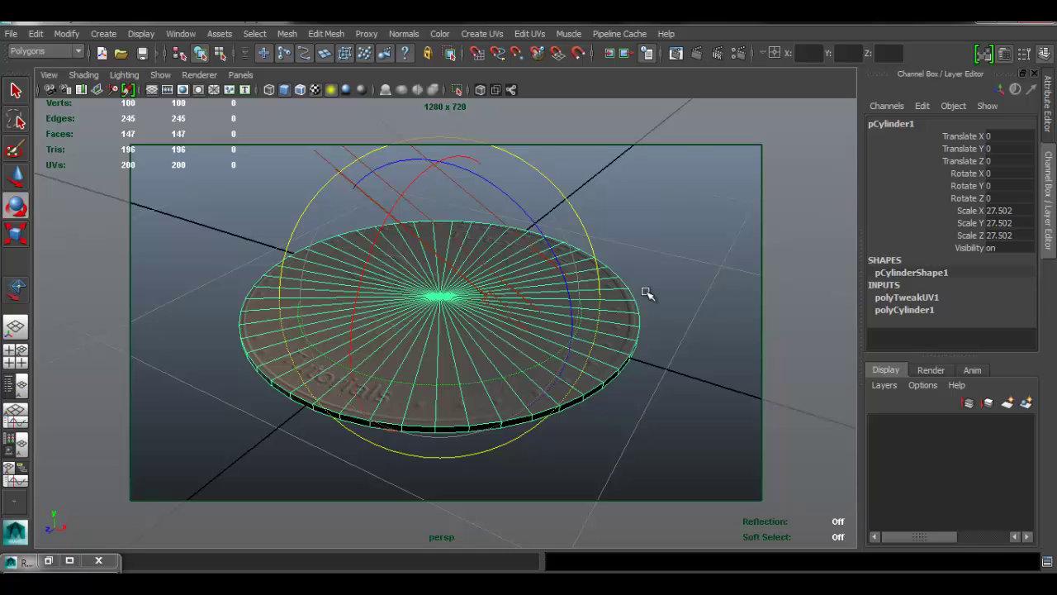
key("w")
left_click(1048, 103)
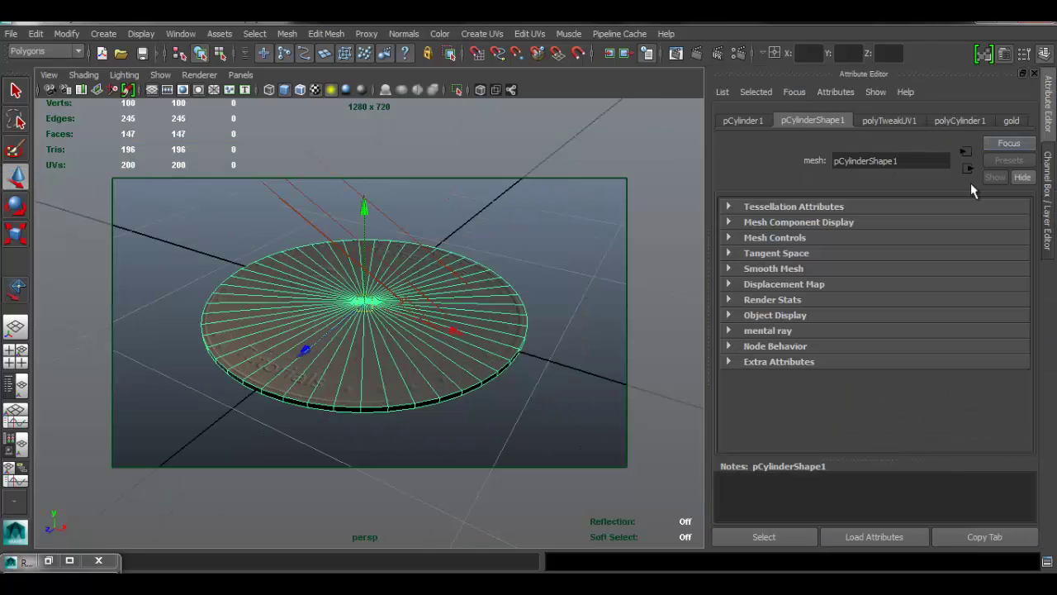
left_click(1011, 121)
scroll(991, 339, "down", 5)
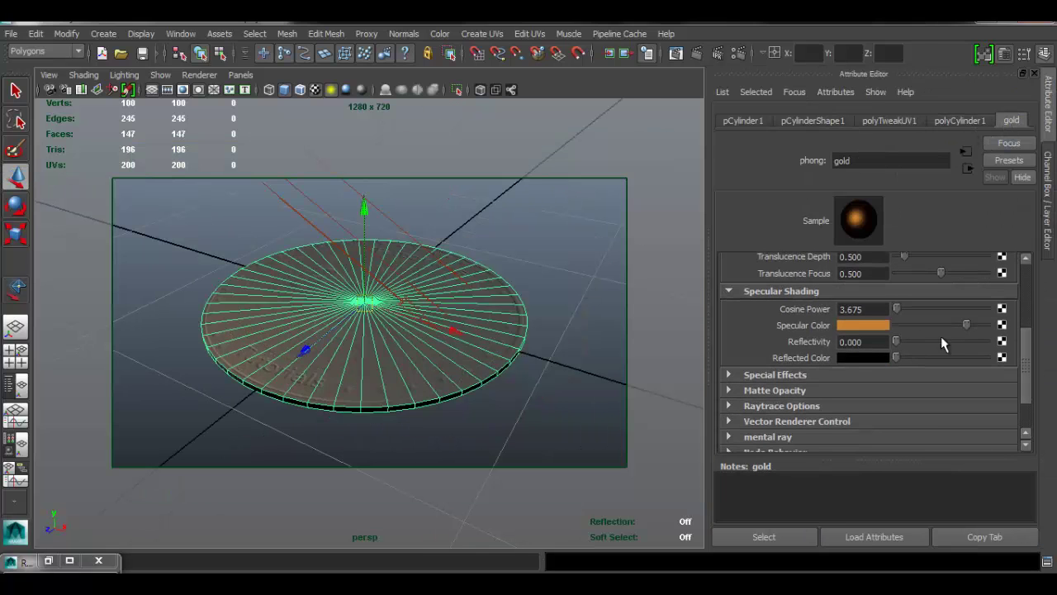
left_click(885, 326)
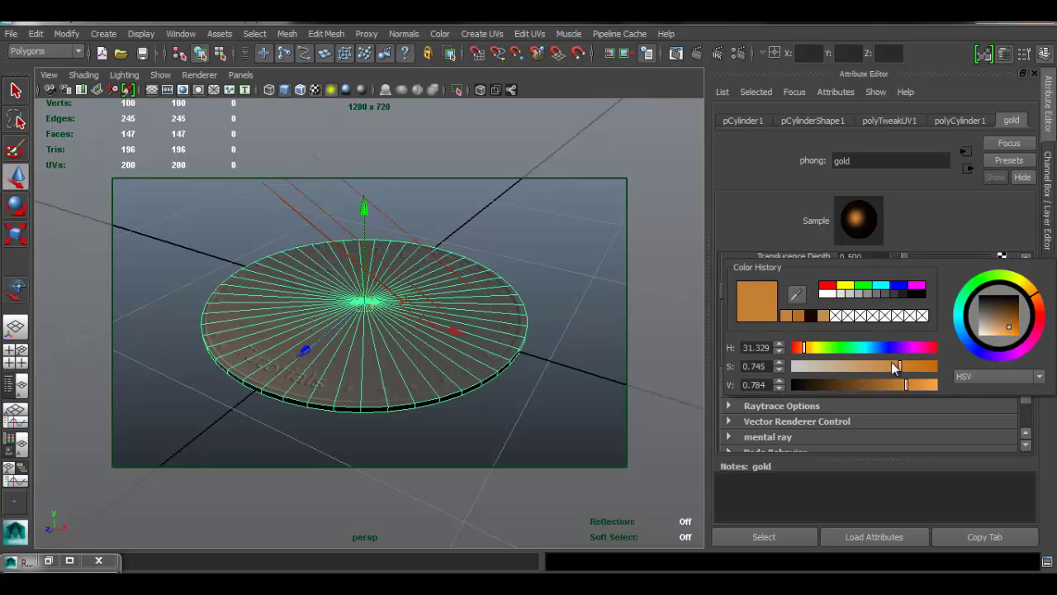
left_click_drag(817, 367, 826, 364)
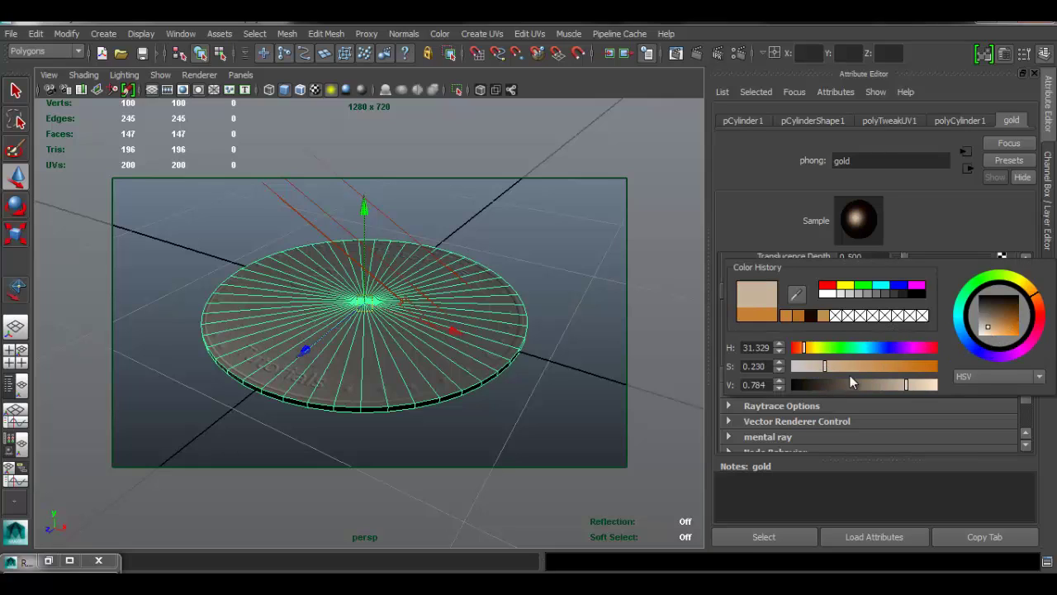
left_click_drag(1005, 321, 970, 317)
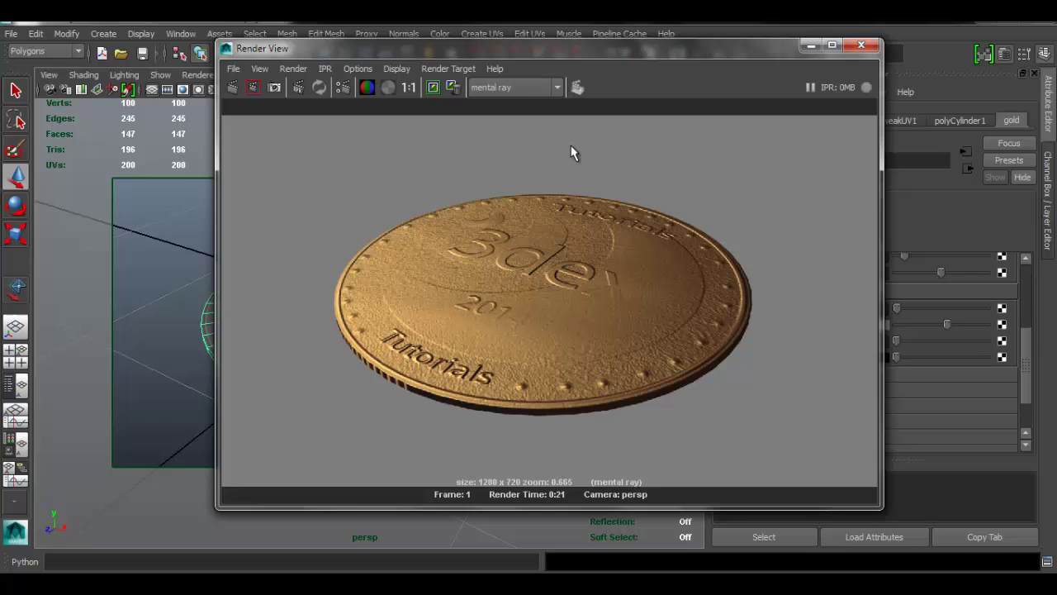
Step: Render the coin again with mental ray and examine its surface and lettering with the grey specular color
left_click(232, 86)
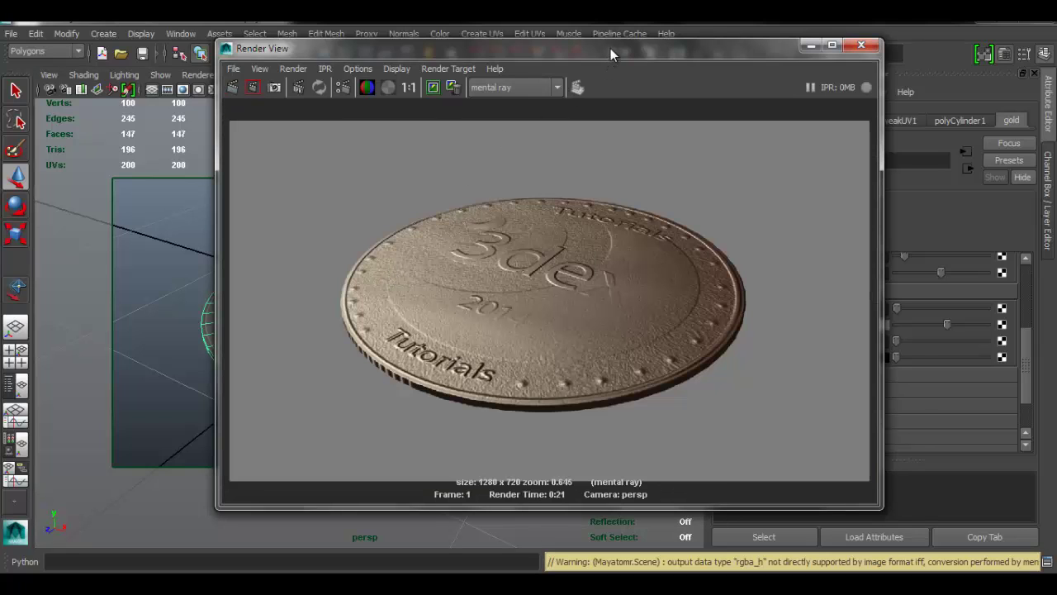
left_click_drag(610, 48, 637, 56)
scroll(506, 282, "down", 1)
scroll(456, 284, "up", 4)
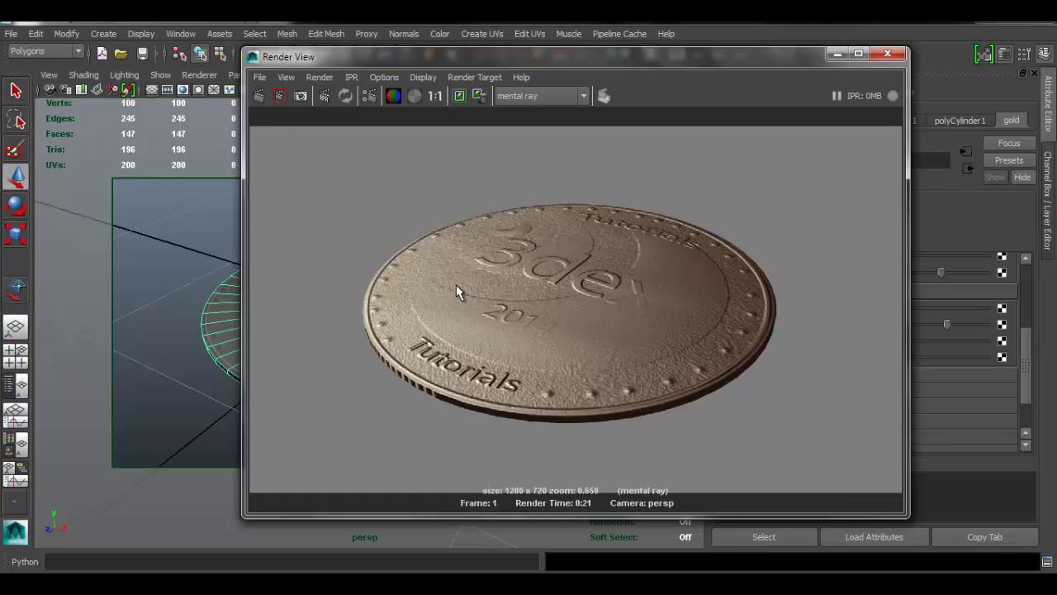
scroll(456, 284, "down", 4)
scroll(455, 284, "up", 2)
scroll(455, 284, "down", 1)
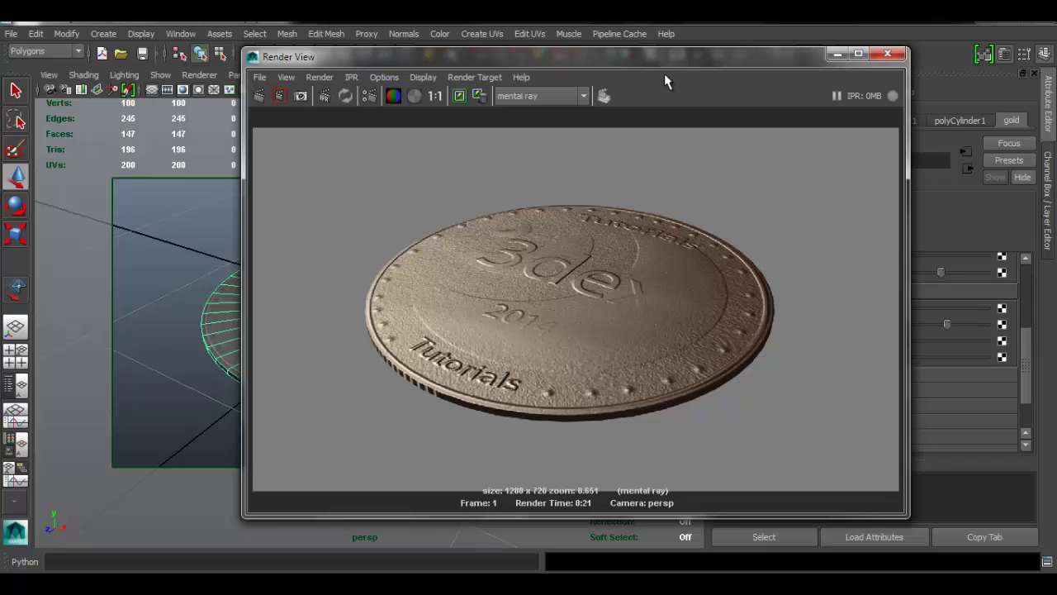
left_click_drag(663, 57, 702, 48)
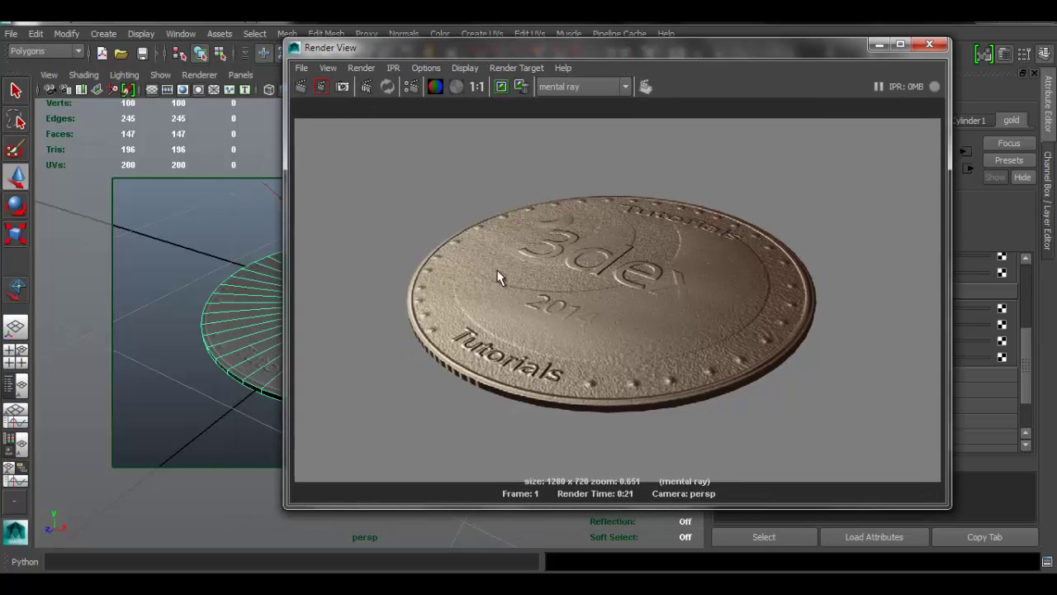